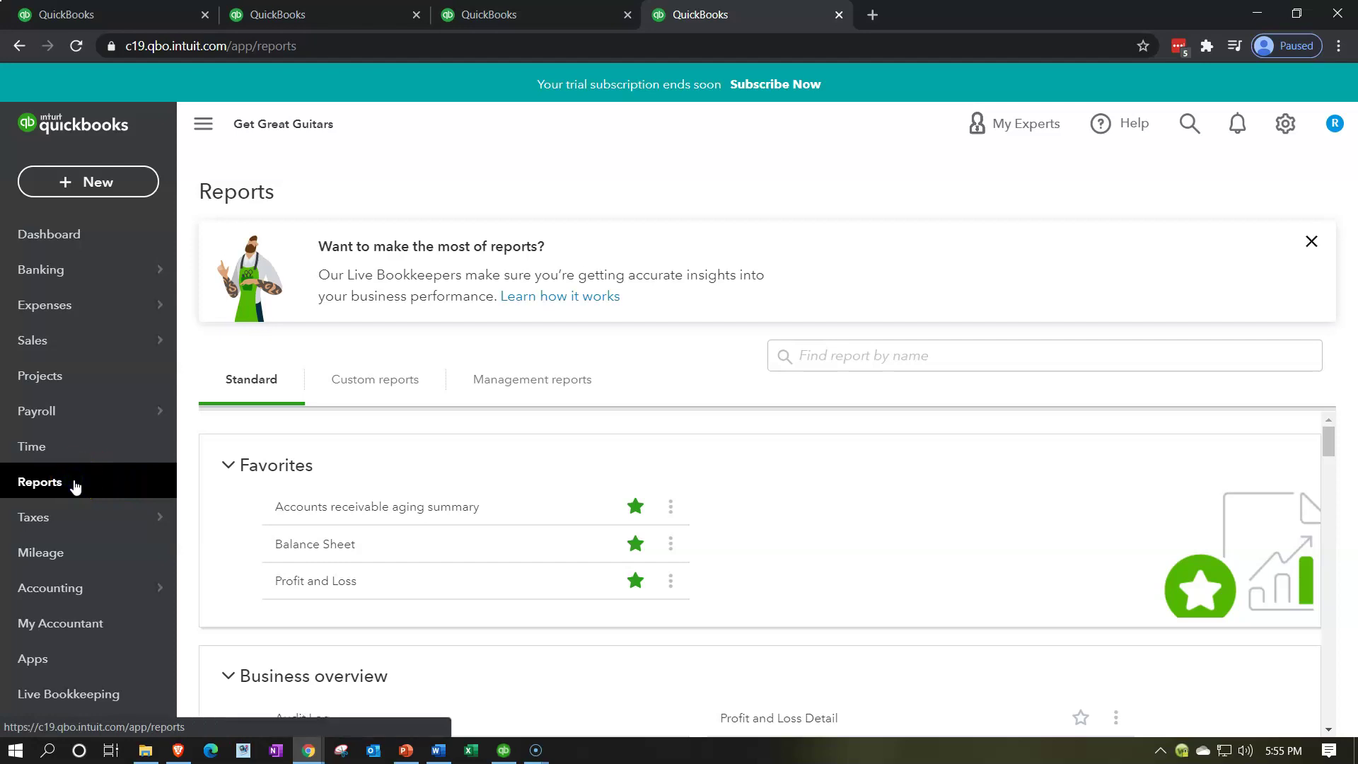
Step: Find the Trial Balance report by name in the report list and open it
left_click(917, 358)
type("tria")
key("Down")
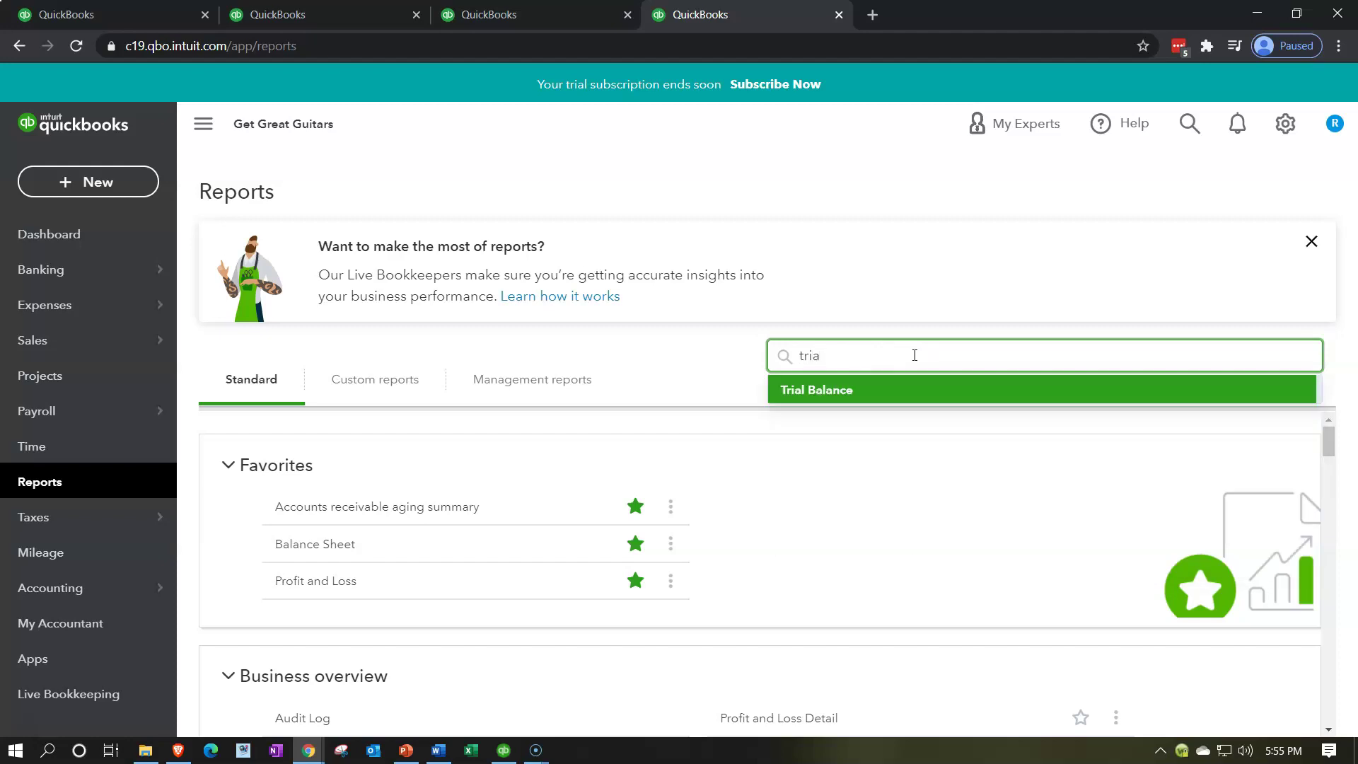
key("Return")
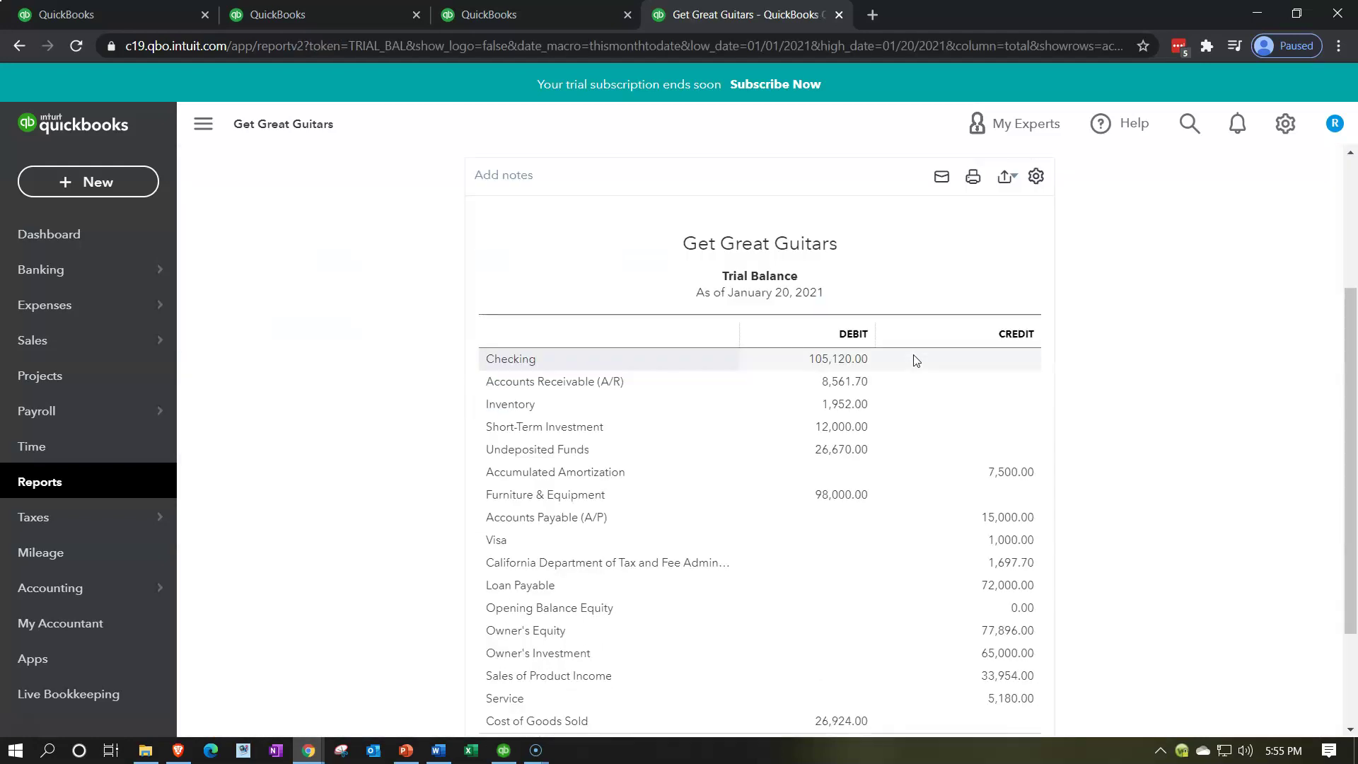
Step: Set the Trial Balance end date to 12/31/2021 and run the report
left_click(632, 260)
left_click_drag(632, 260, 553, 248)
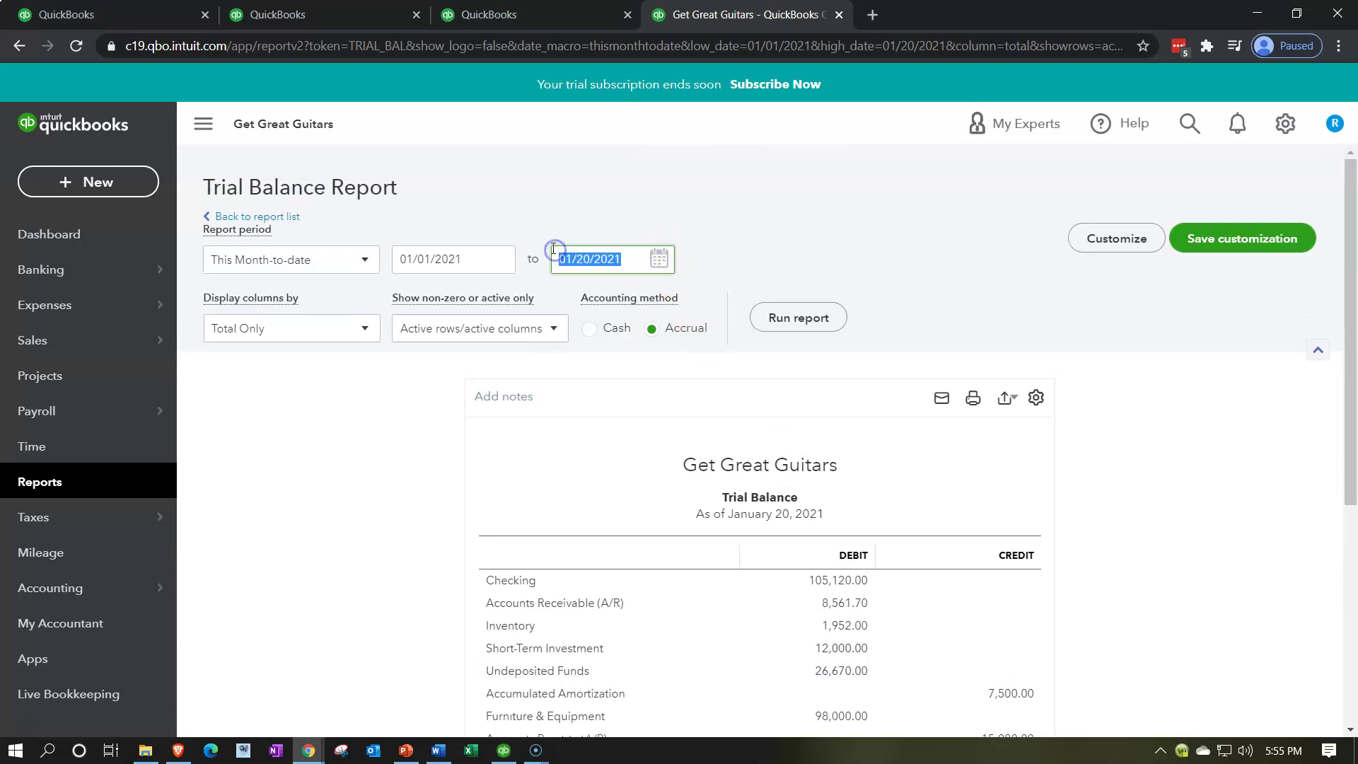
type("12/31/2021")
left_click(630, 302)
left_click(768, 316)
scroll(495, 420, "down", 3)
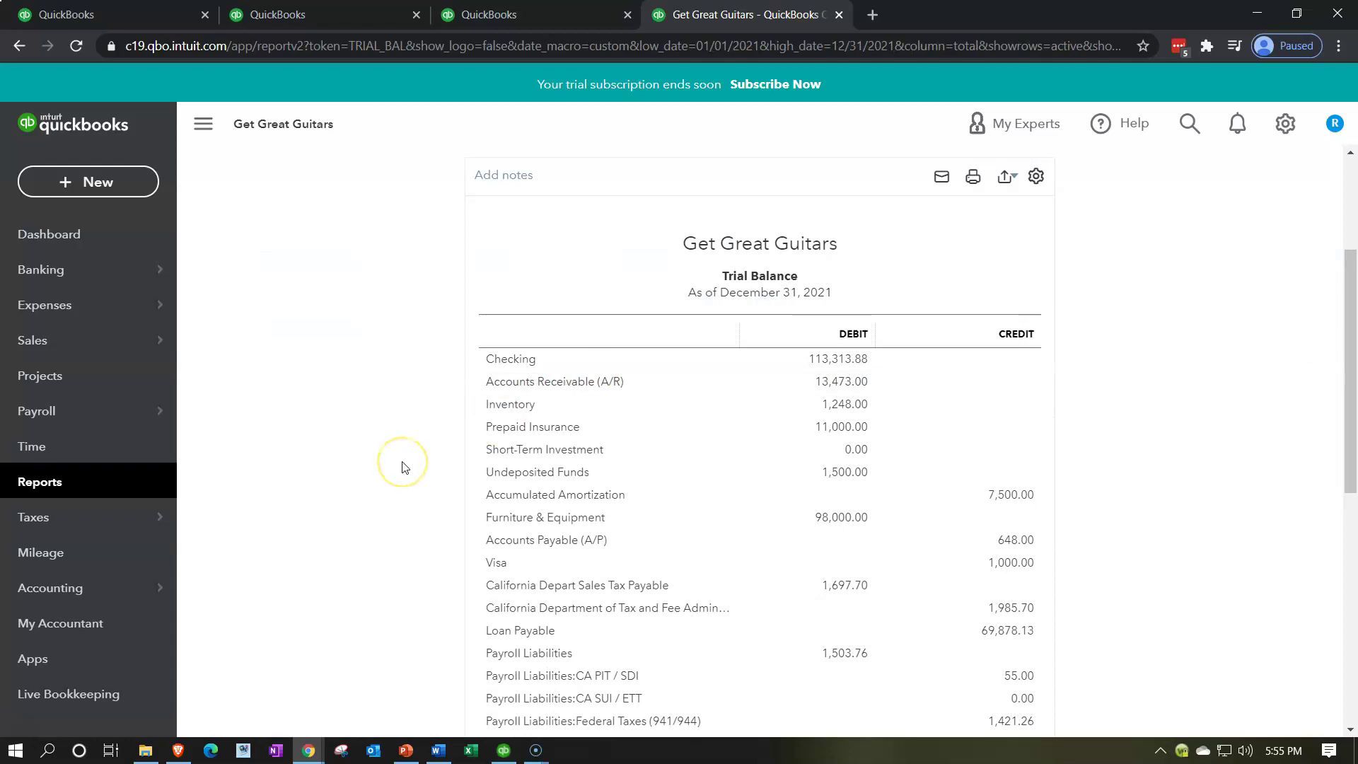
Step: Enlarge the page to 125% and hide the navigation sidebar beside the Trial Balance
key("ctrl+plus")
key("ctrl+plus")
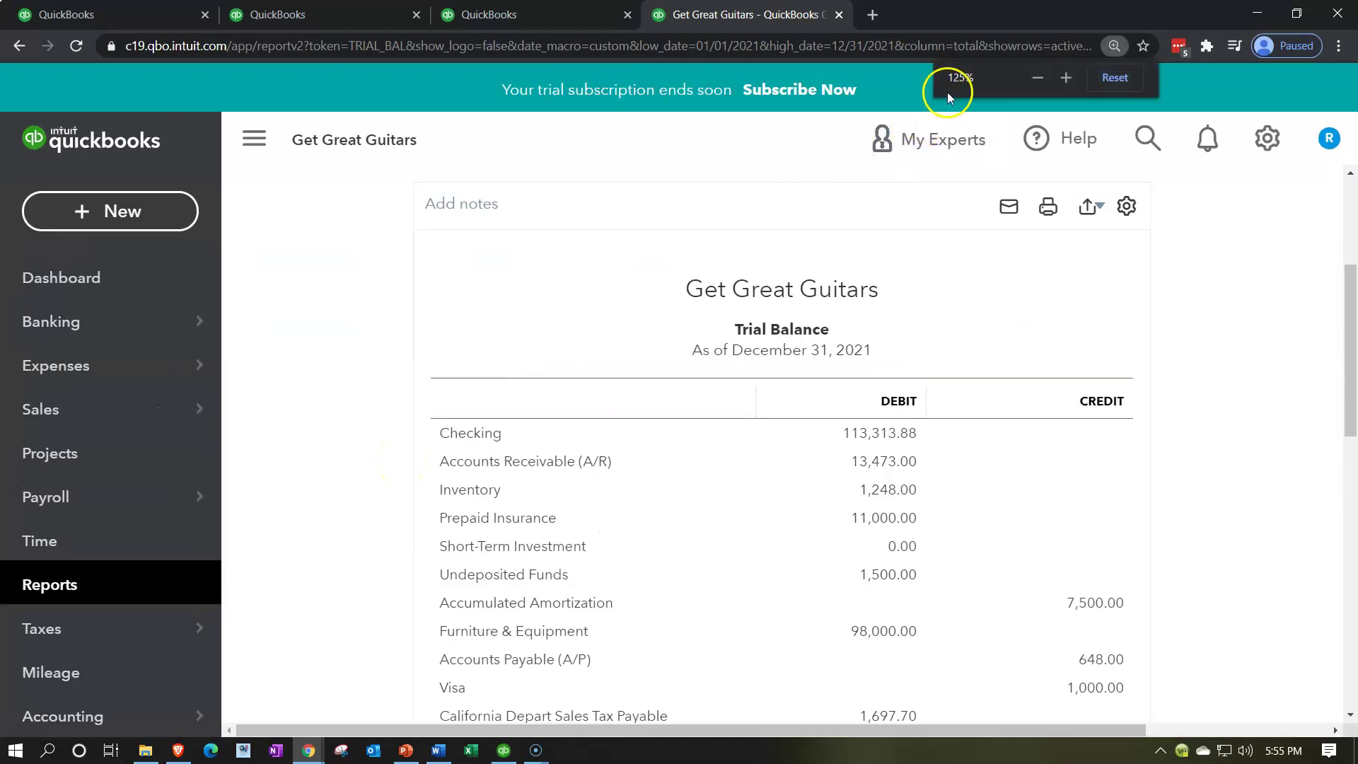
left_click(258, 139)
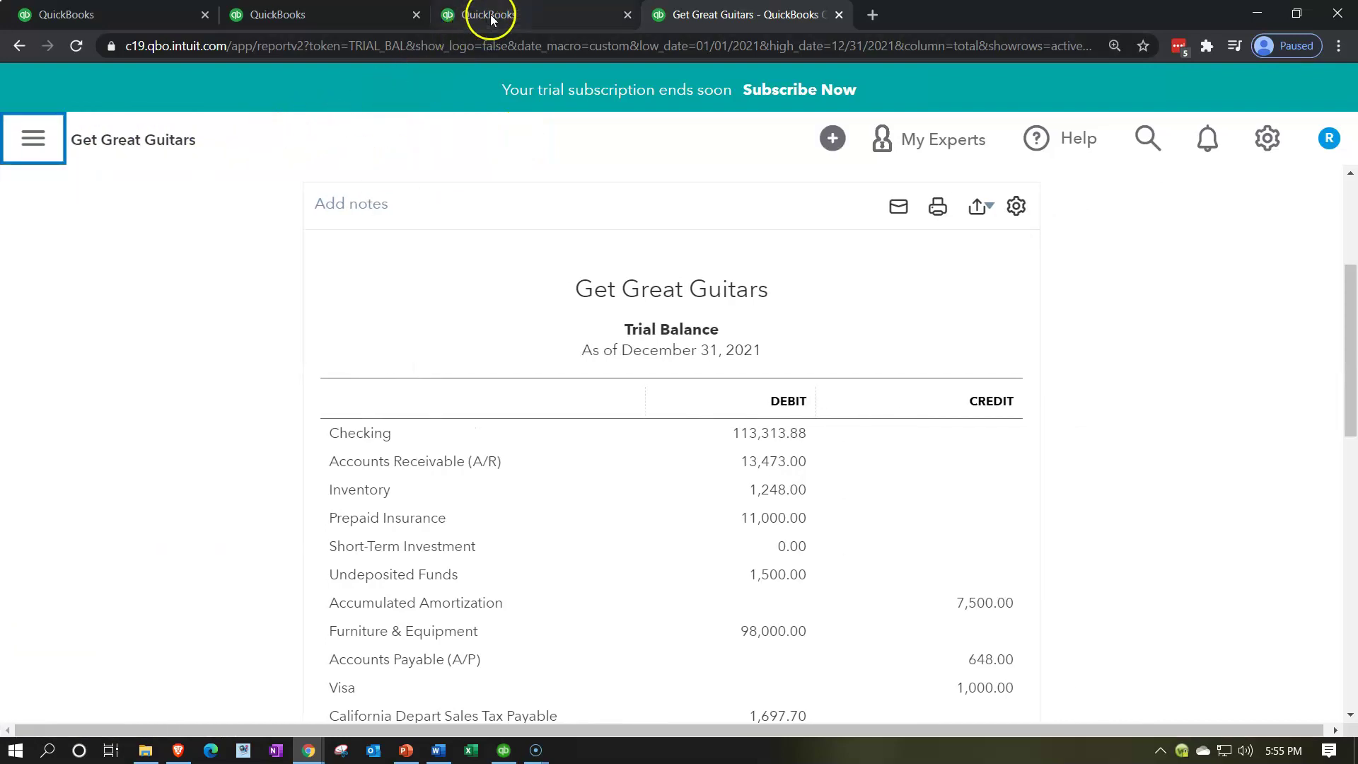
Step: Open the favorite Profit and Loss report in the third browser tab
left_click(490, 15)
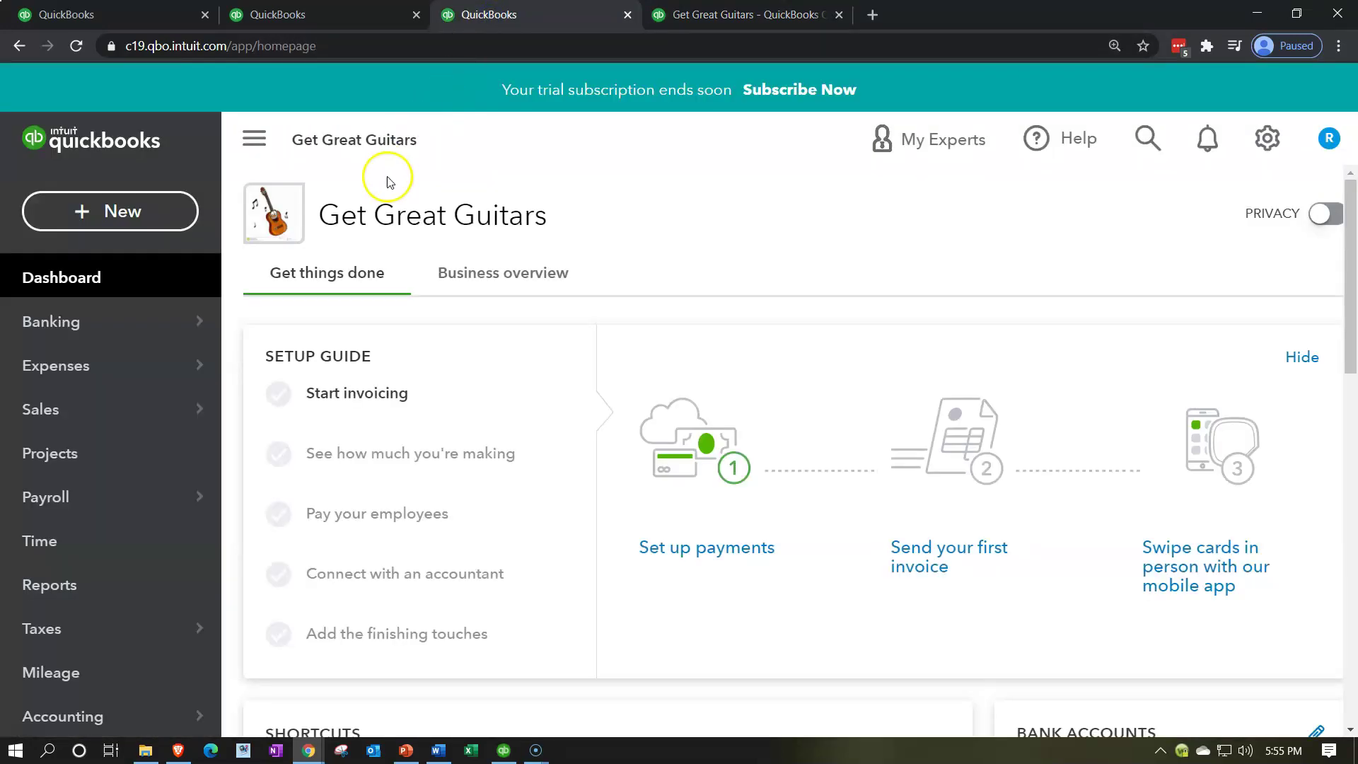
left_click(120, 582)
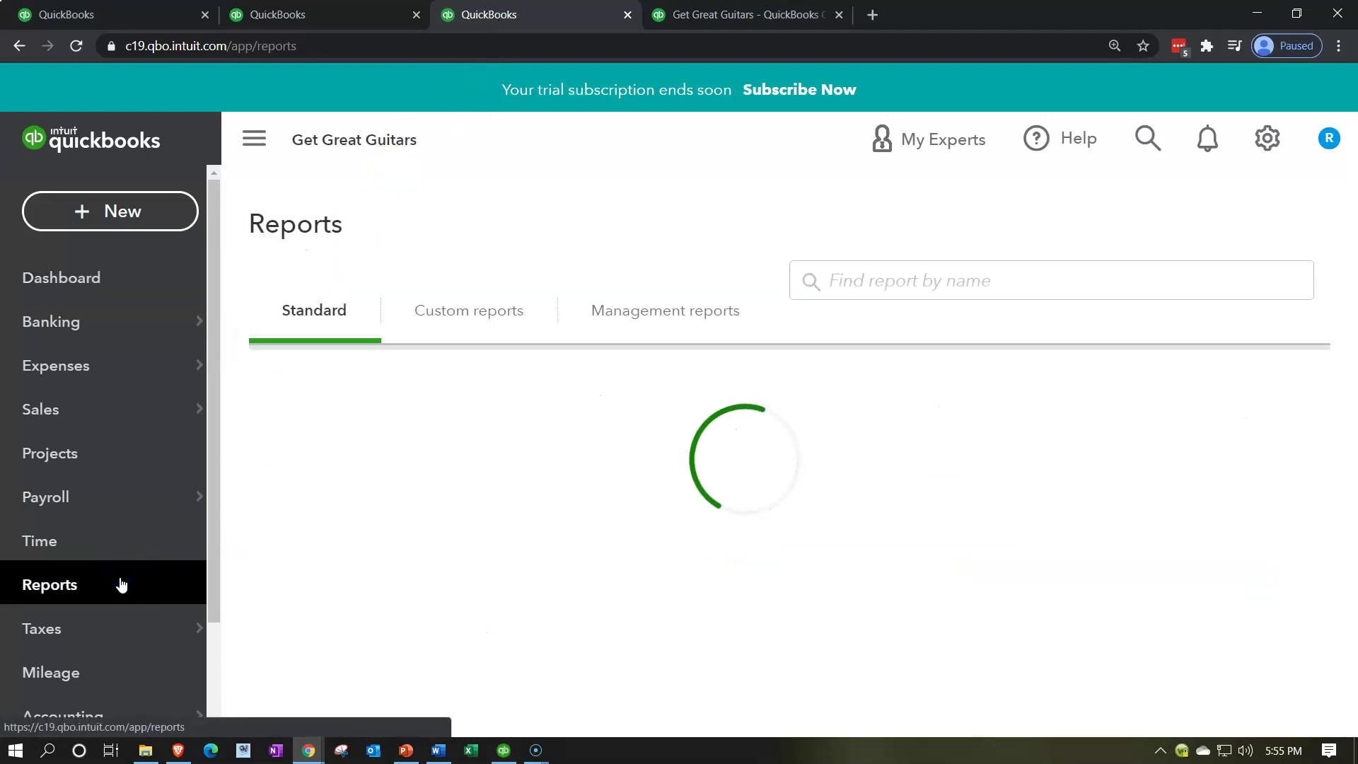
scroll(425, 548, "down", 1)
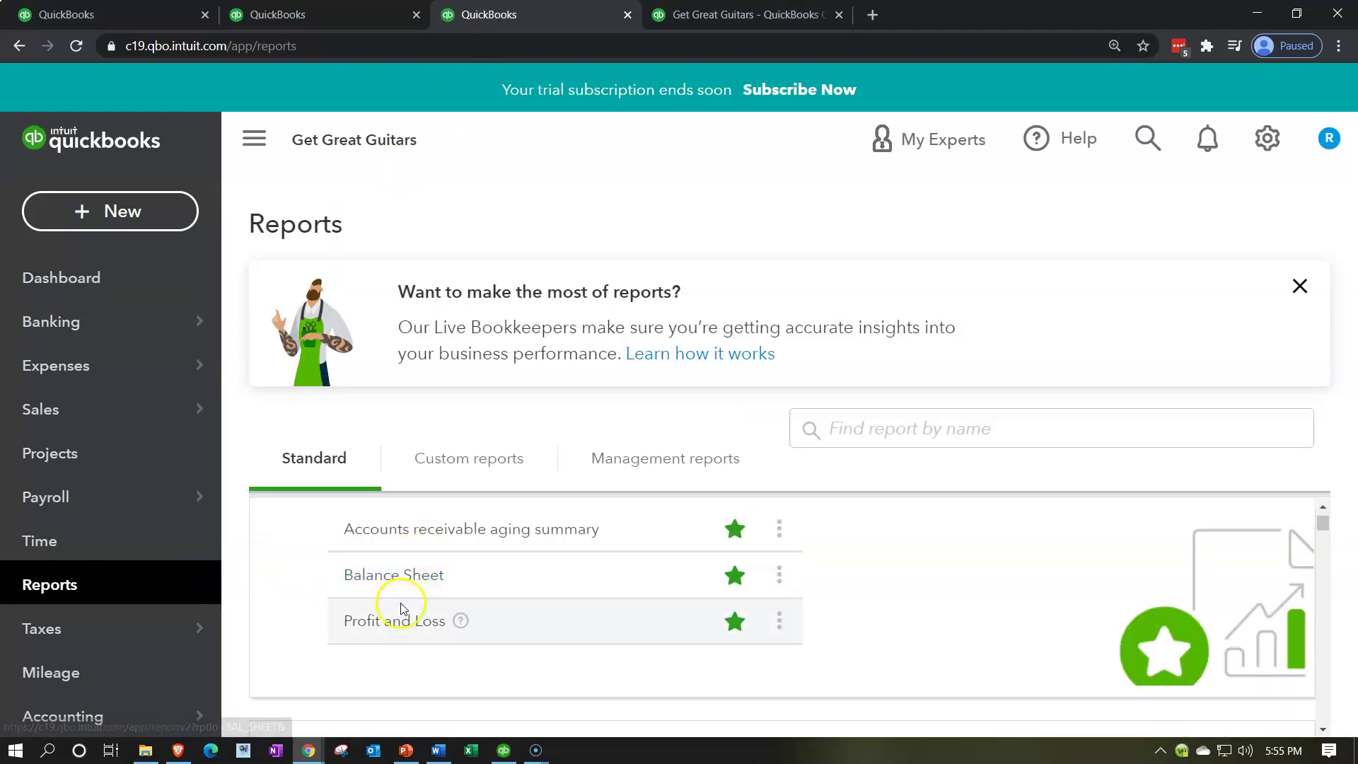
left_click(394, 624)
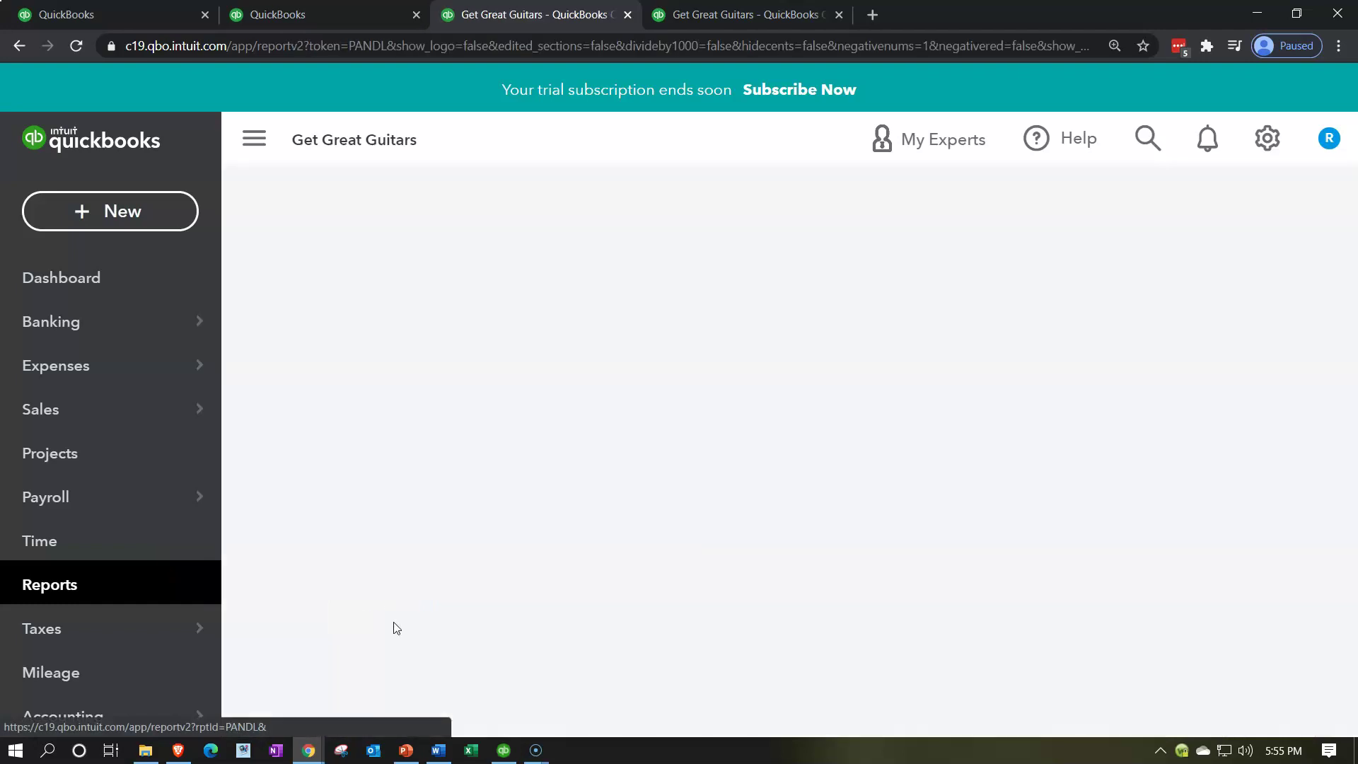
scroll(388, 609, "down", 4)
scroll(601, 452, "up", 4)
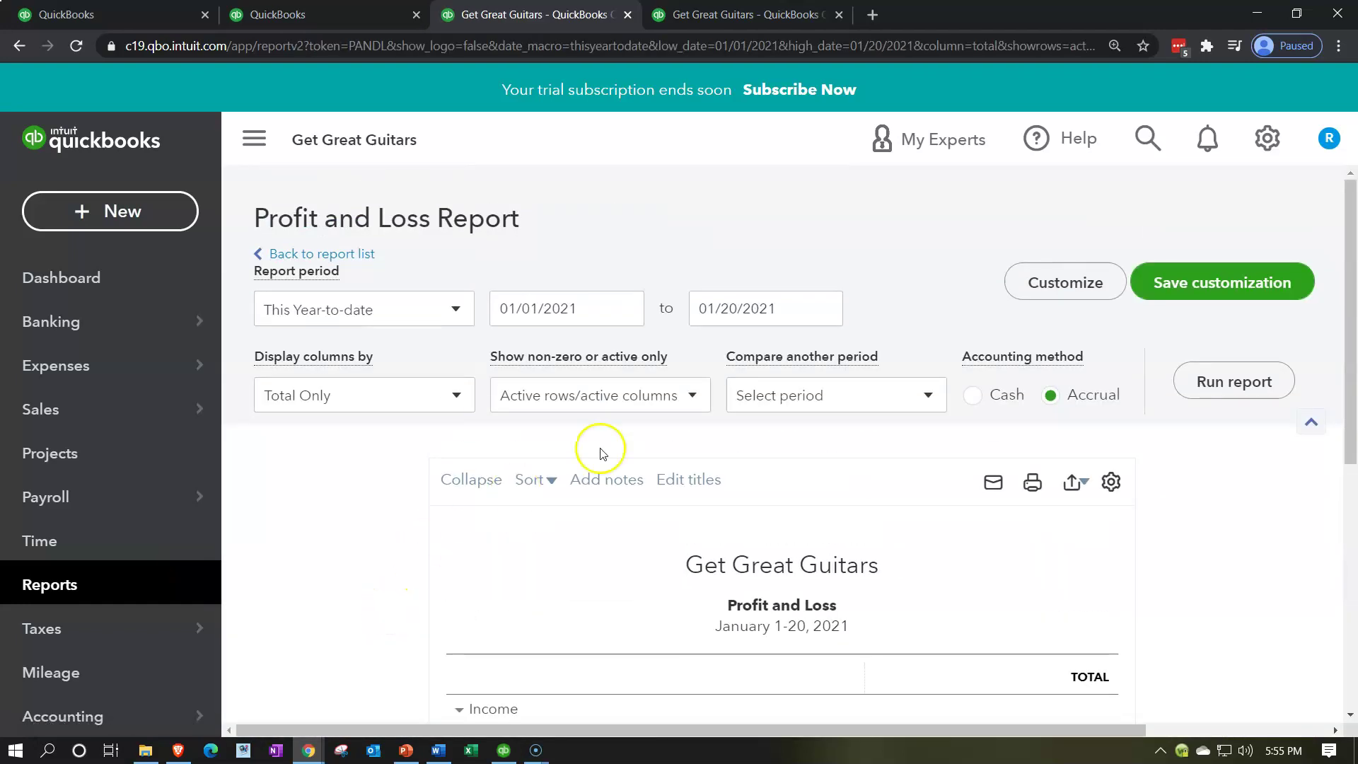
Step: Run the Profit and Loss report with an end date of 12/31/2021 and hide the navigation sidebar
left_click(781, 311)
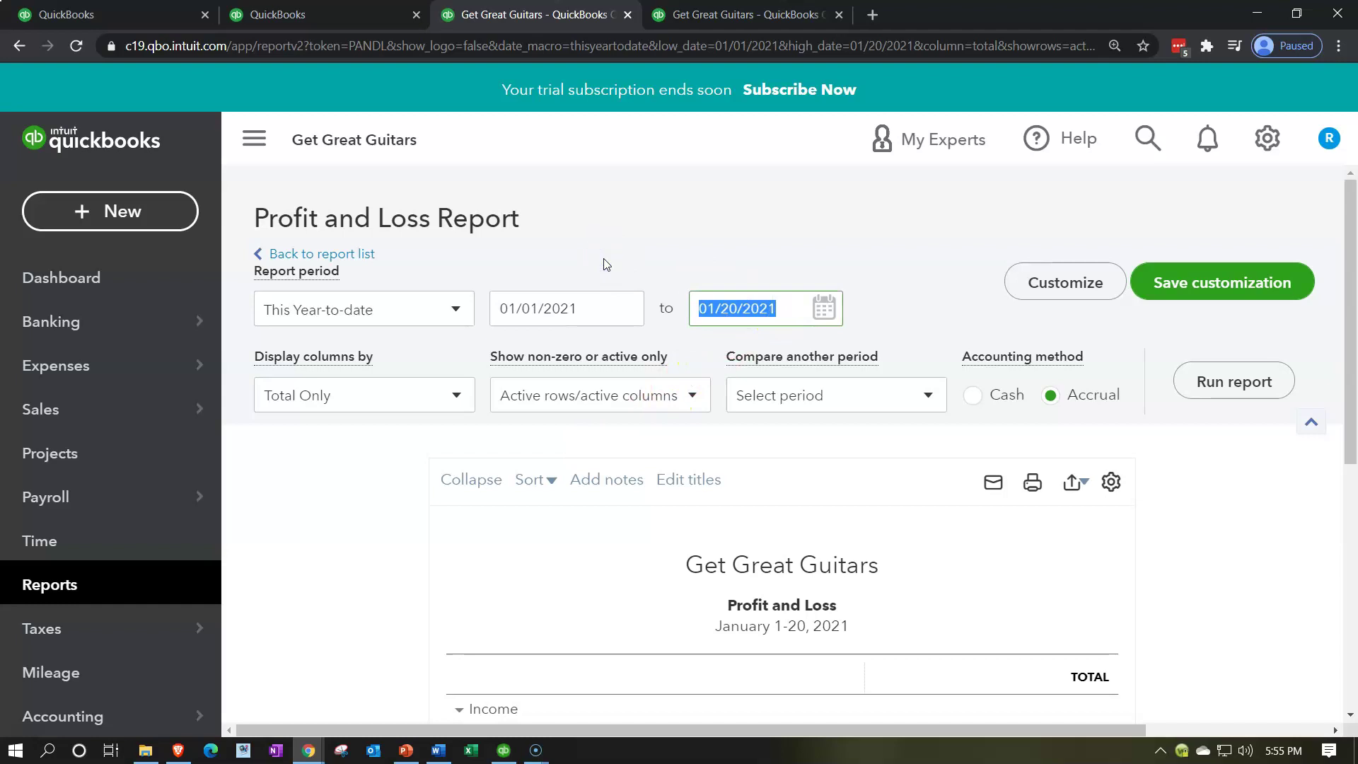
type("12/31/21")
key("Tab")
left_click(1182, 376)
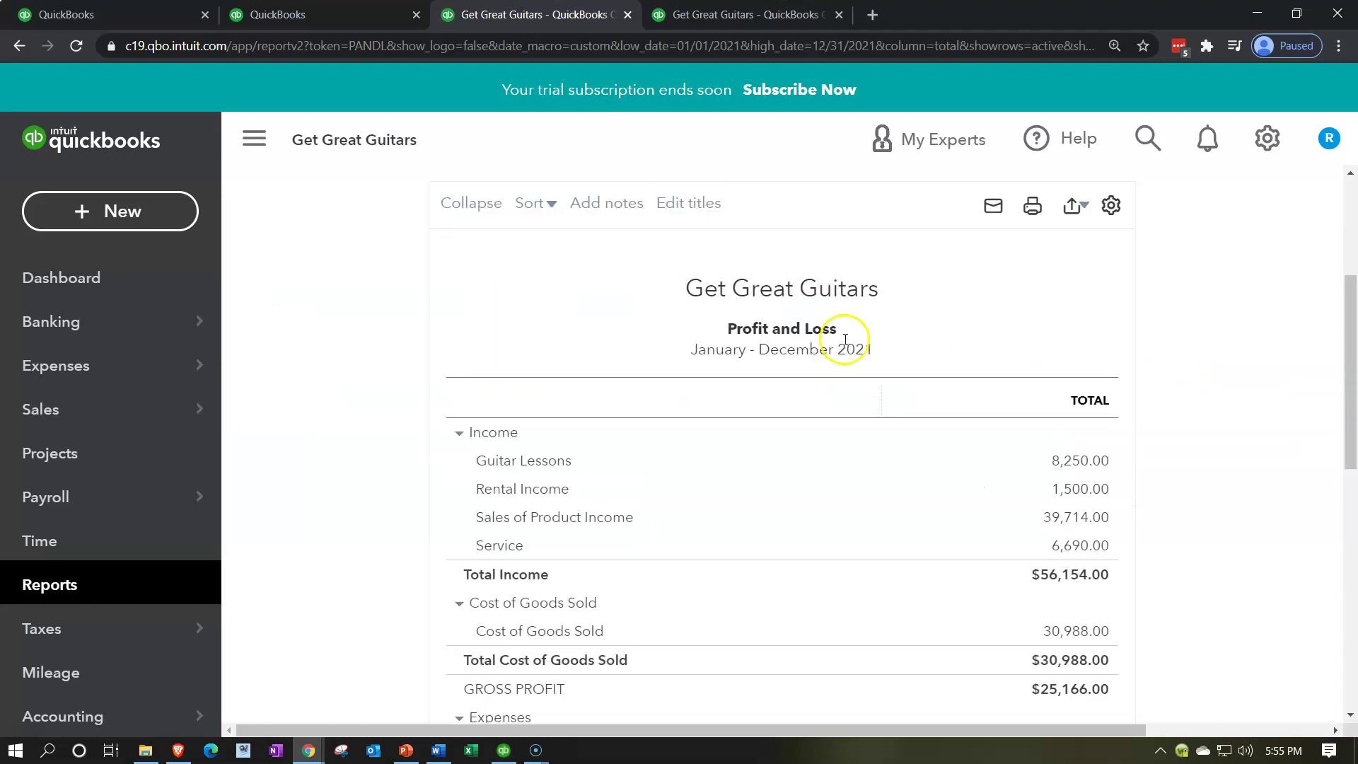
left_click(261, 141)
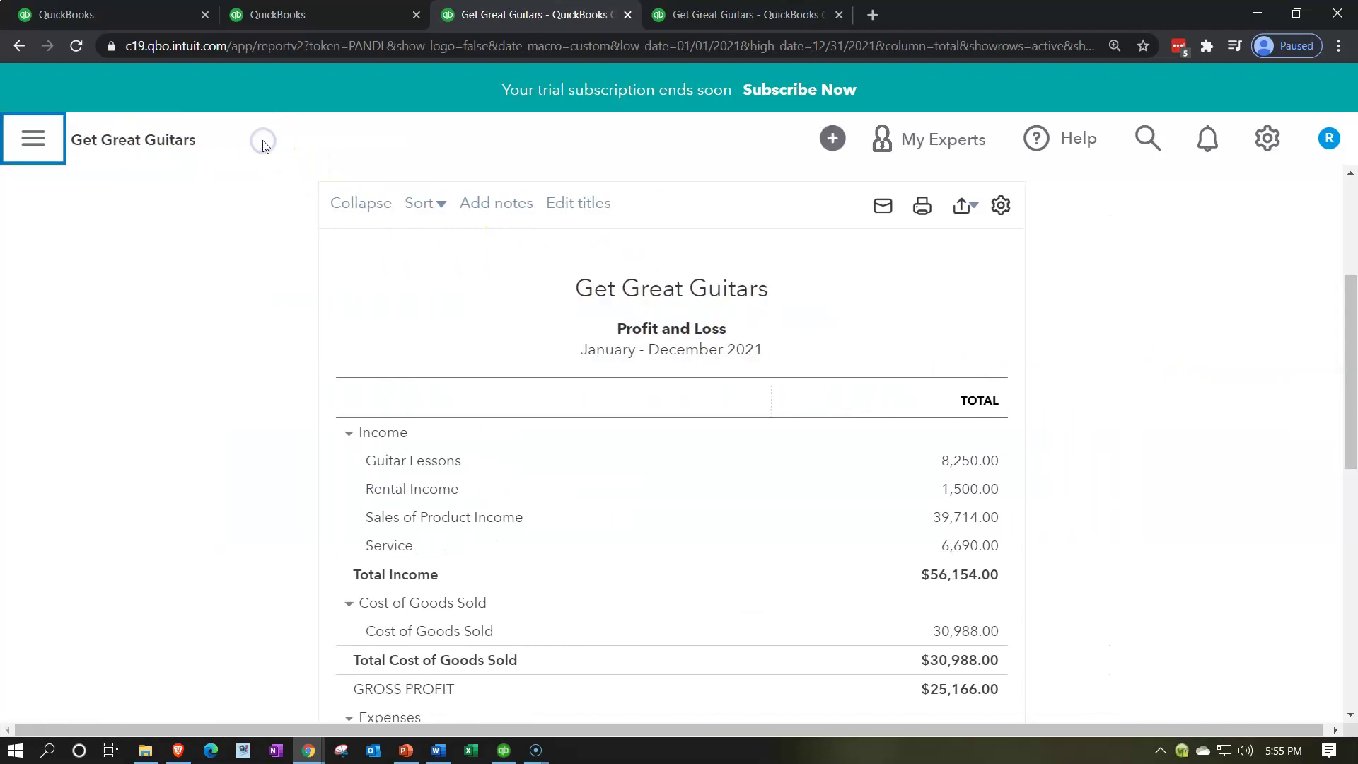
Step: Open the favorite Balance Sheet report in the second browser tab
left_click(312, 16)
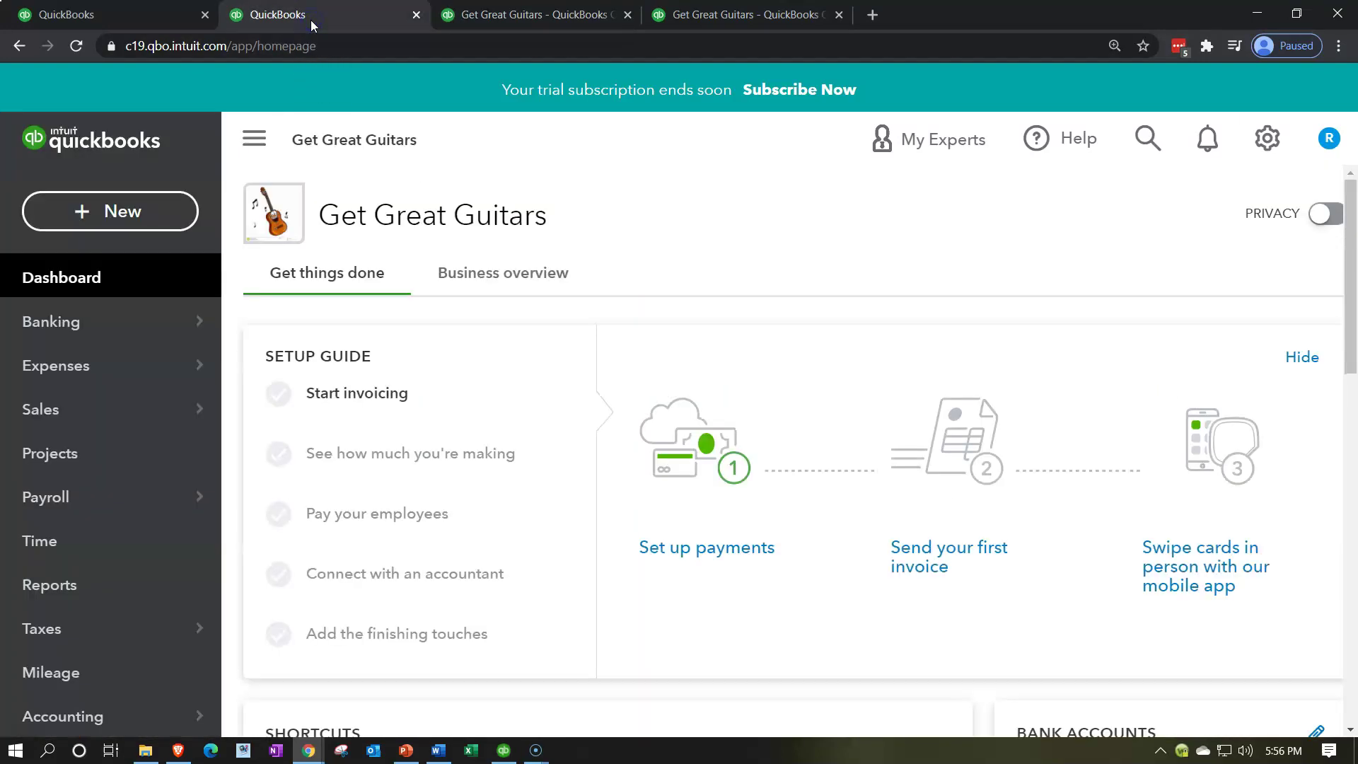
left_click(130, 593)
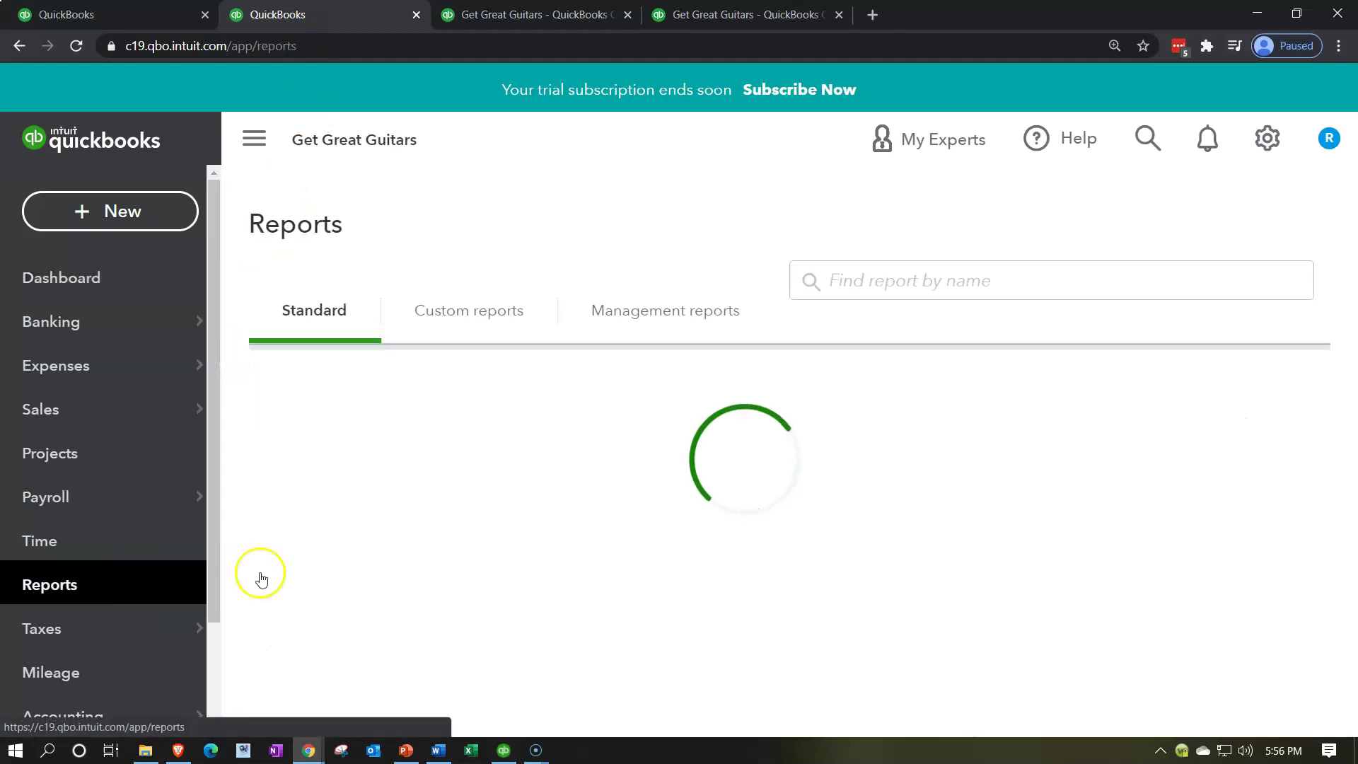
left_click(368, 665)
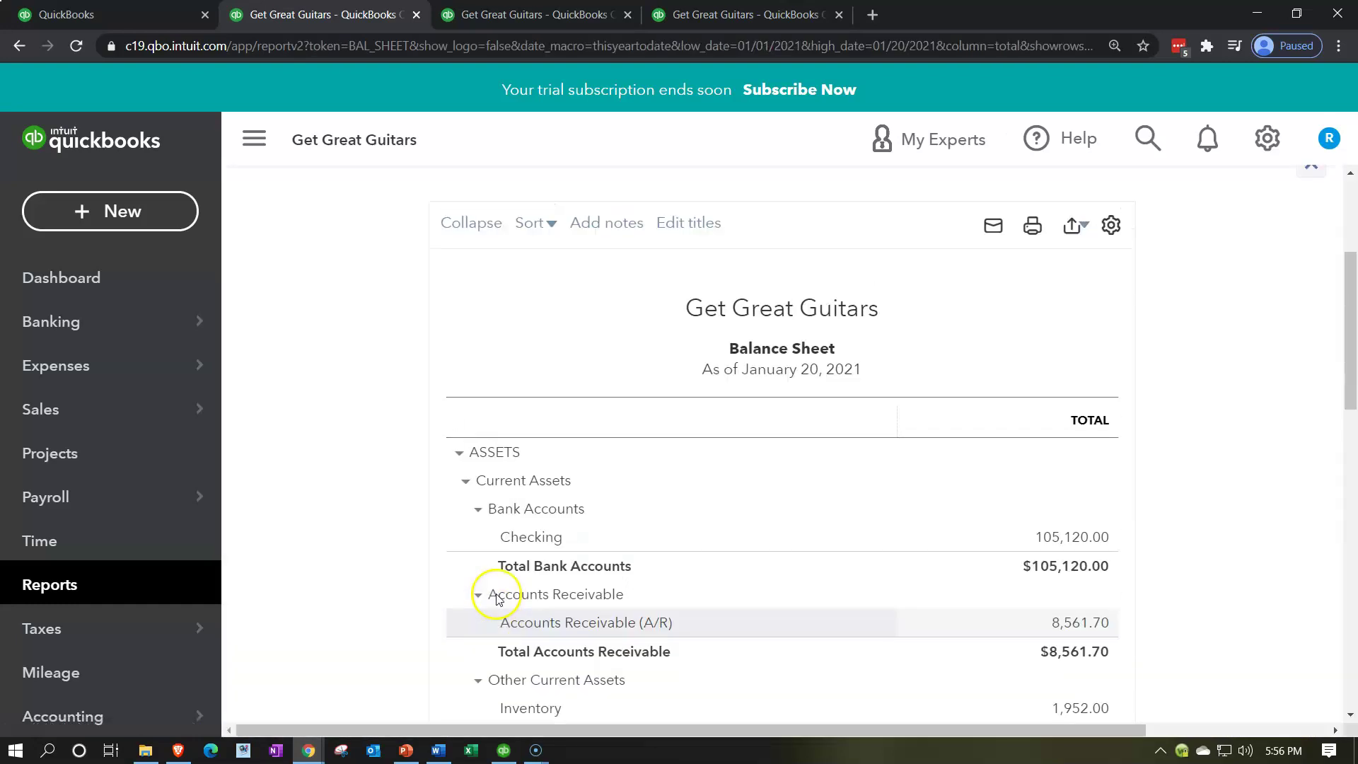
Step: Run the Balance Sheet report with an end date of 12/31/2021 and hide the navigation sidebar
left_click_drag(794, 305, 649, 293)
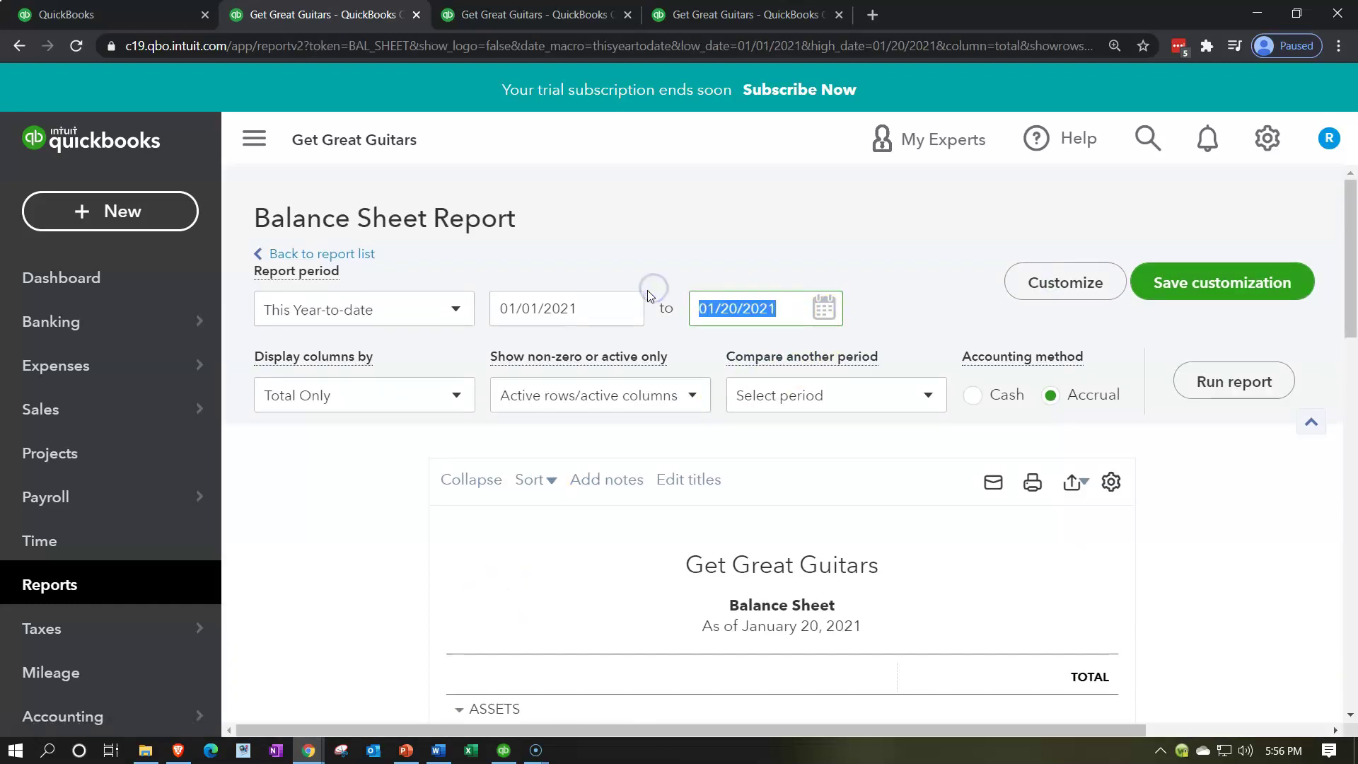
type("121")
key("BackSpace")
type("/31/2021")
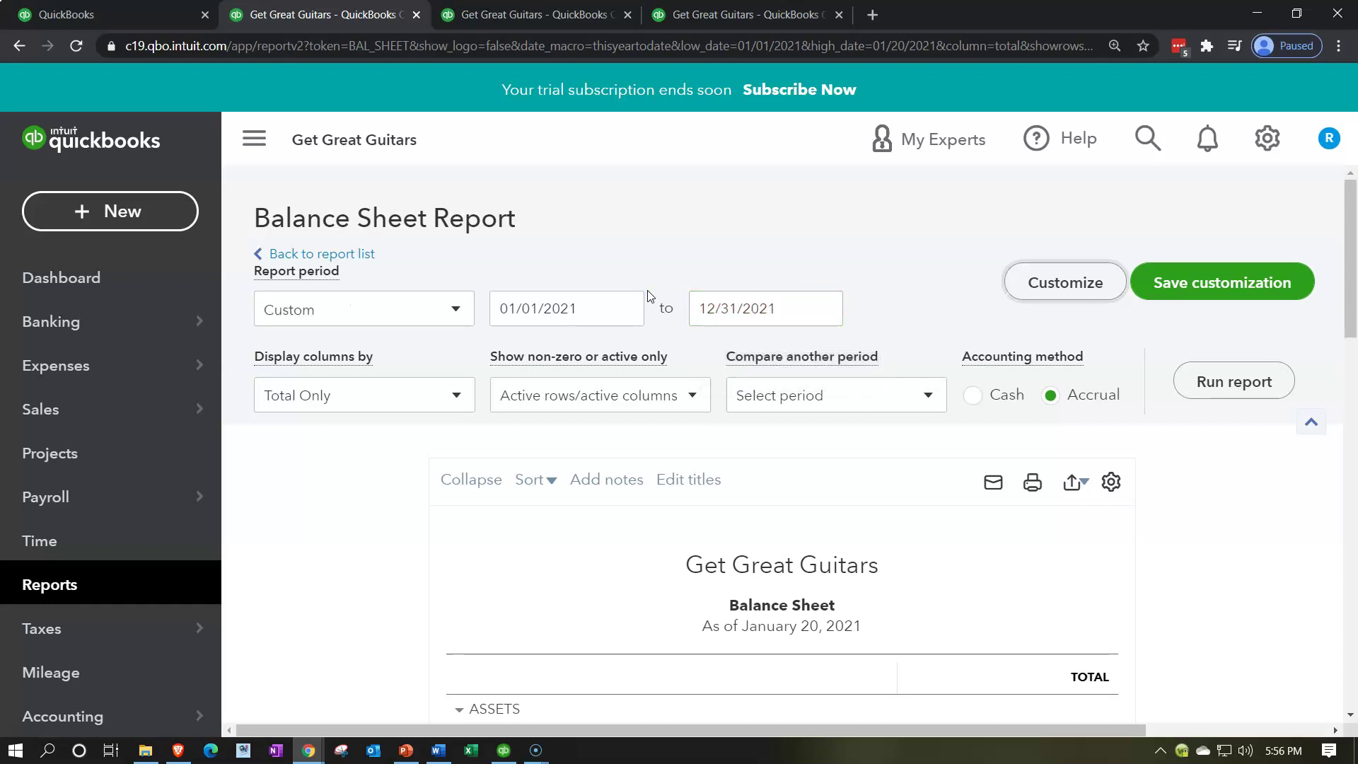
left_click(1198, 380)
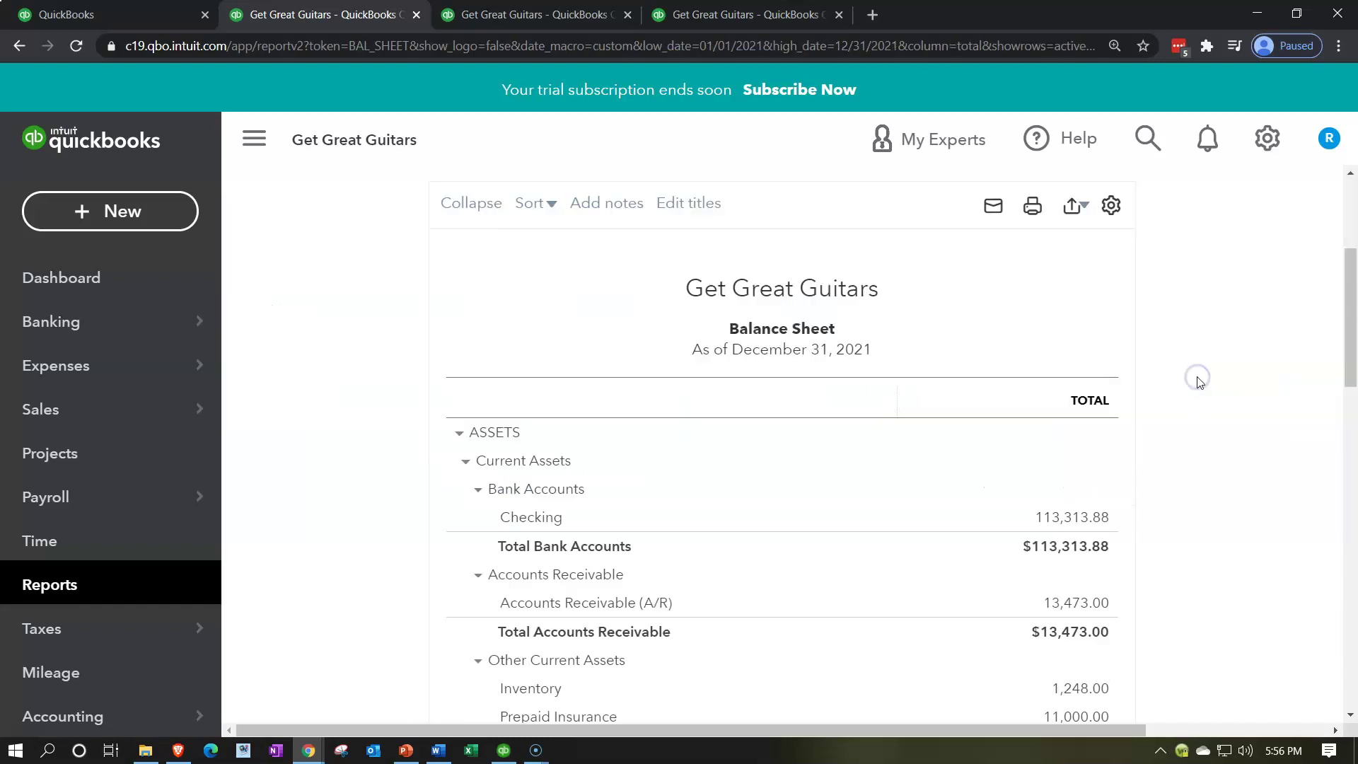
left_click(256, 140)
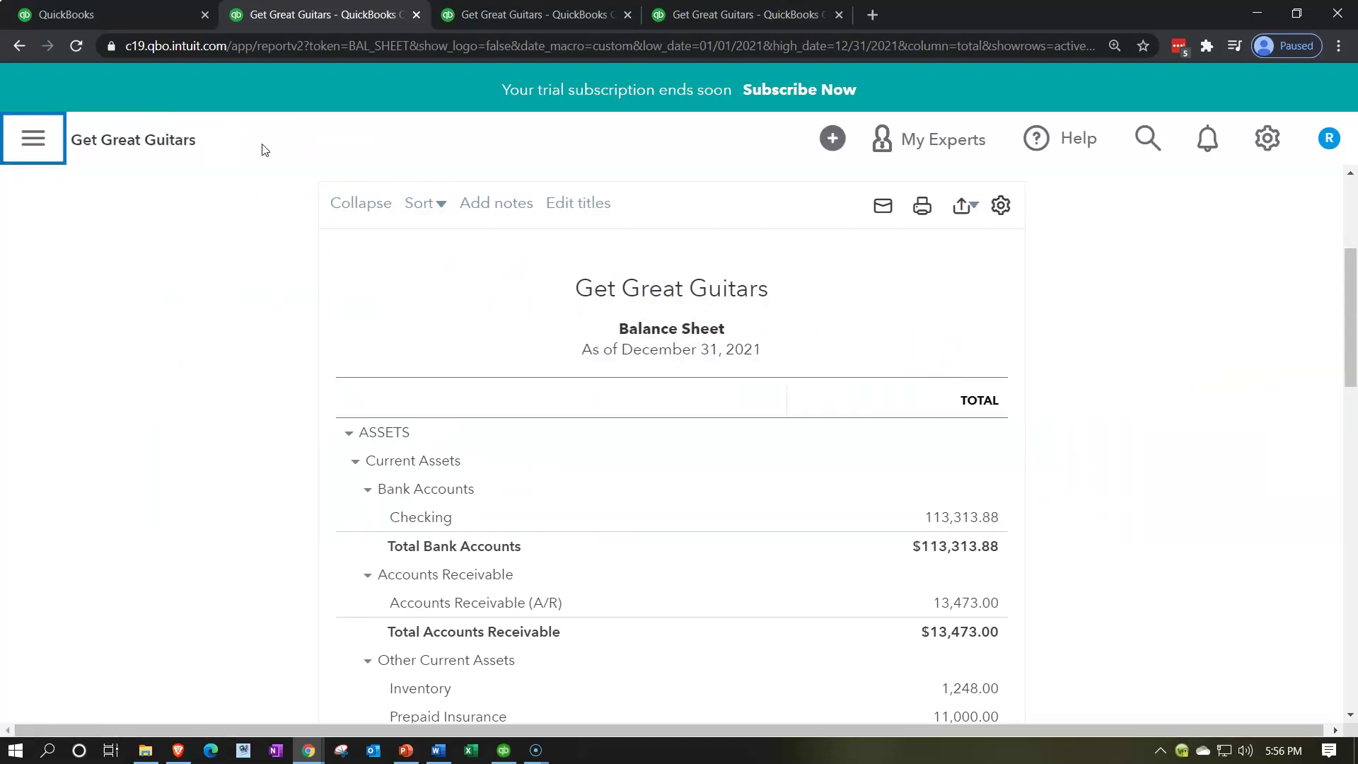
left_click(275, 143)
Step: Switch to QuickBooks Desktop Pro Plus 2021, look over the home page flowchart, and return to the browser
mouse_move(517, 754)
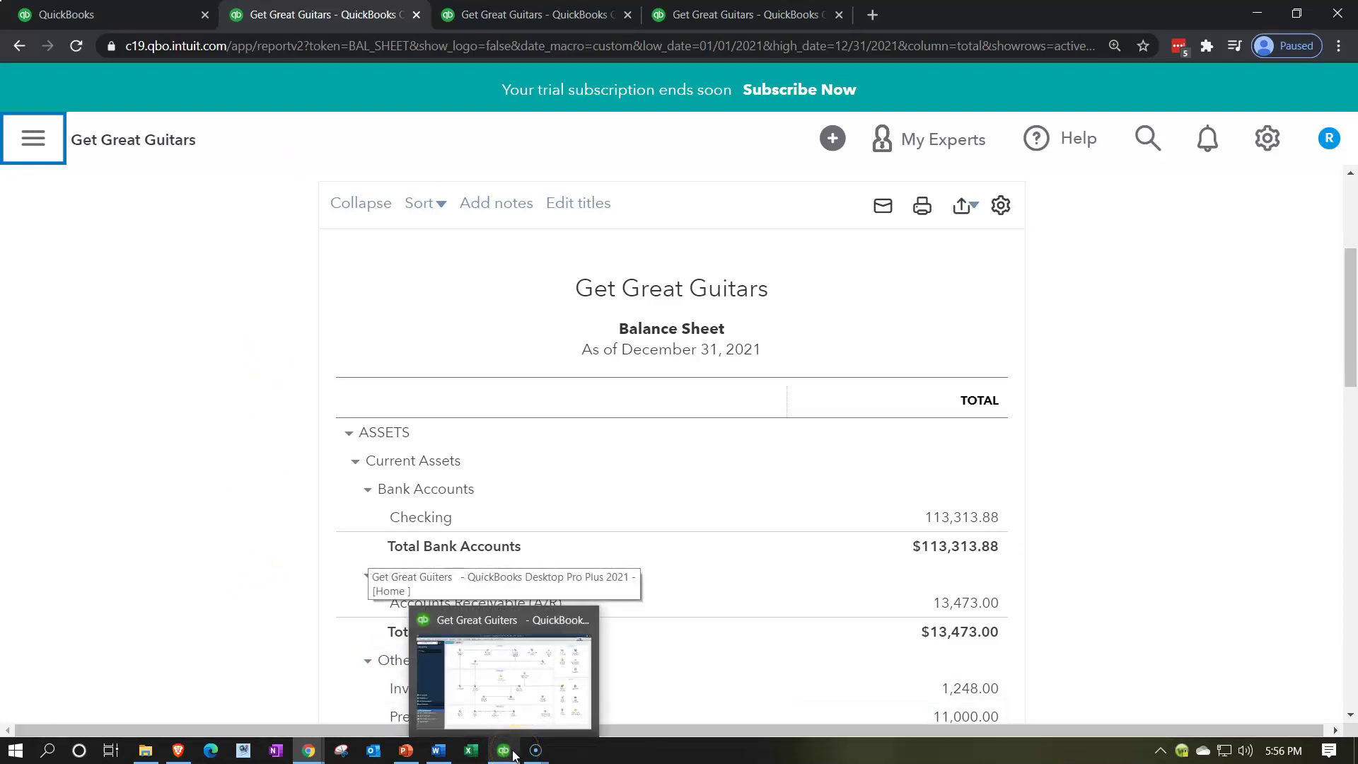
left_click(514, 753)
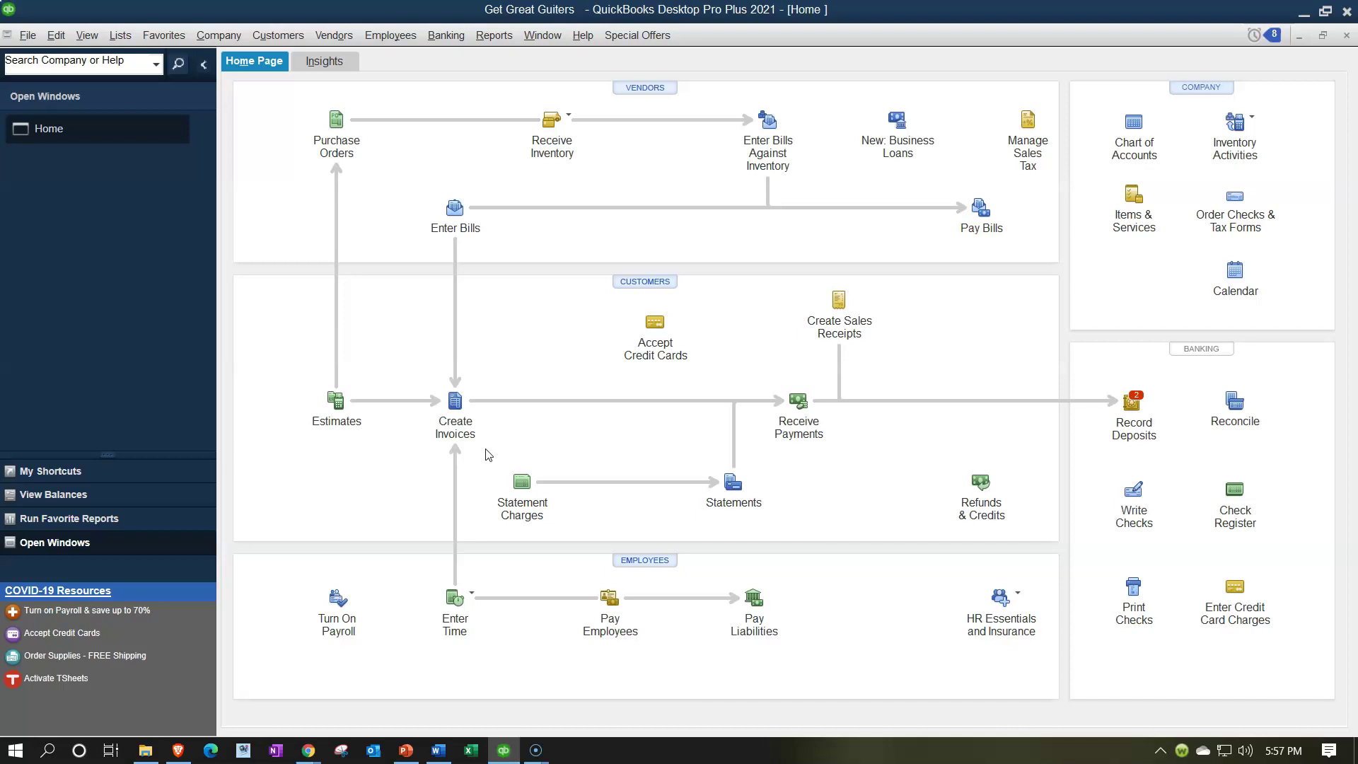
left_click(501, 749)
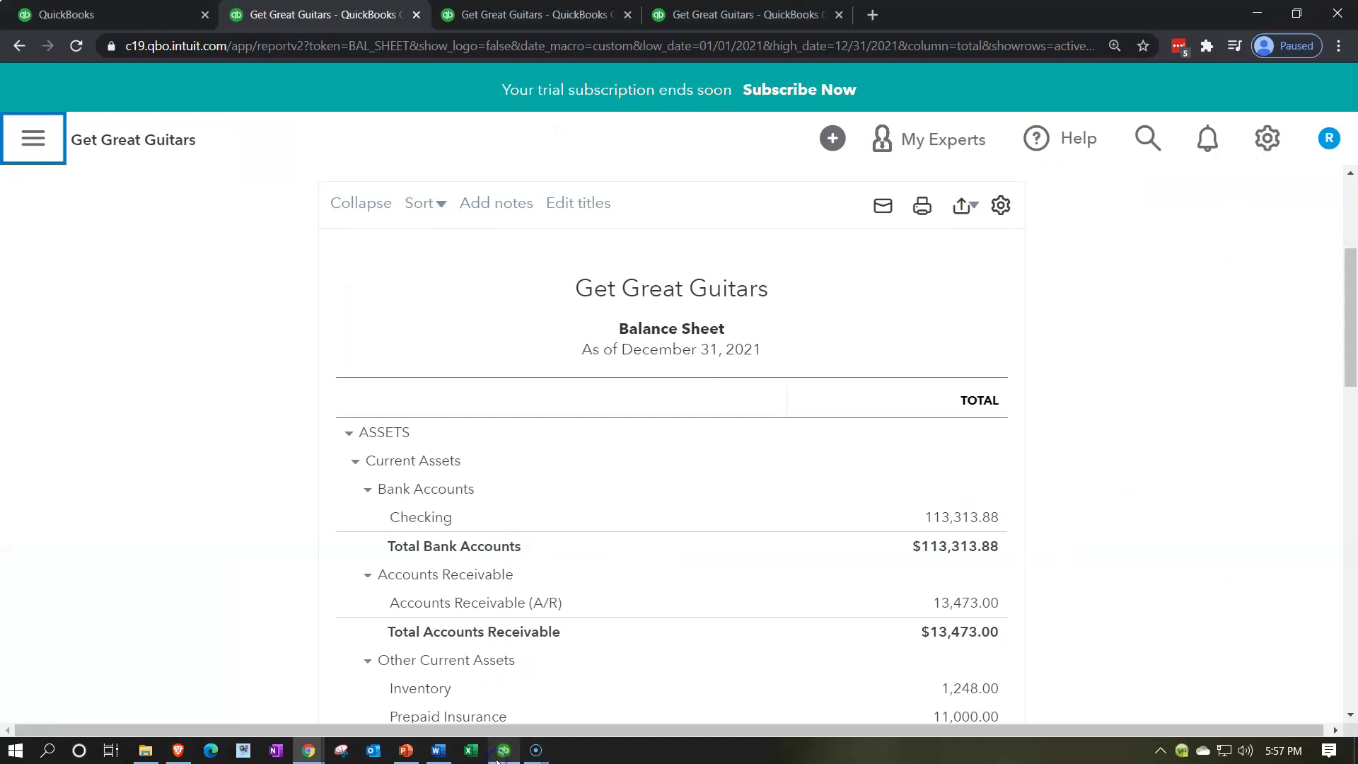
Step: Review the available new transaction types, including Journal entry, from the dashboard in the first browser tab
left_click(116, 14)
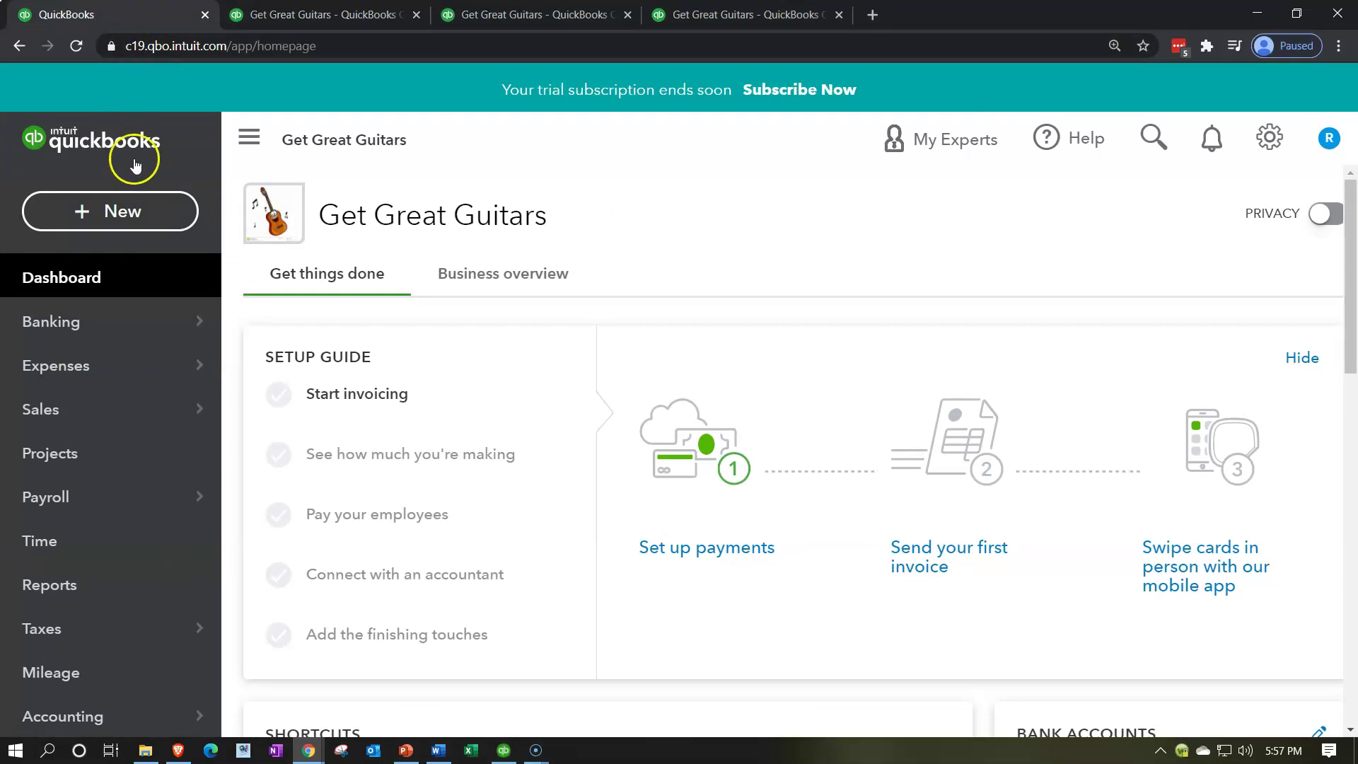
left_click(136, 220)
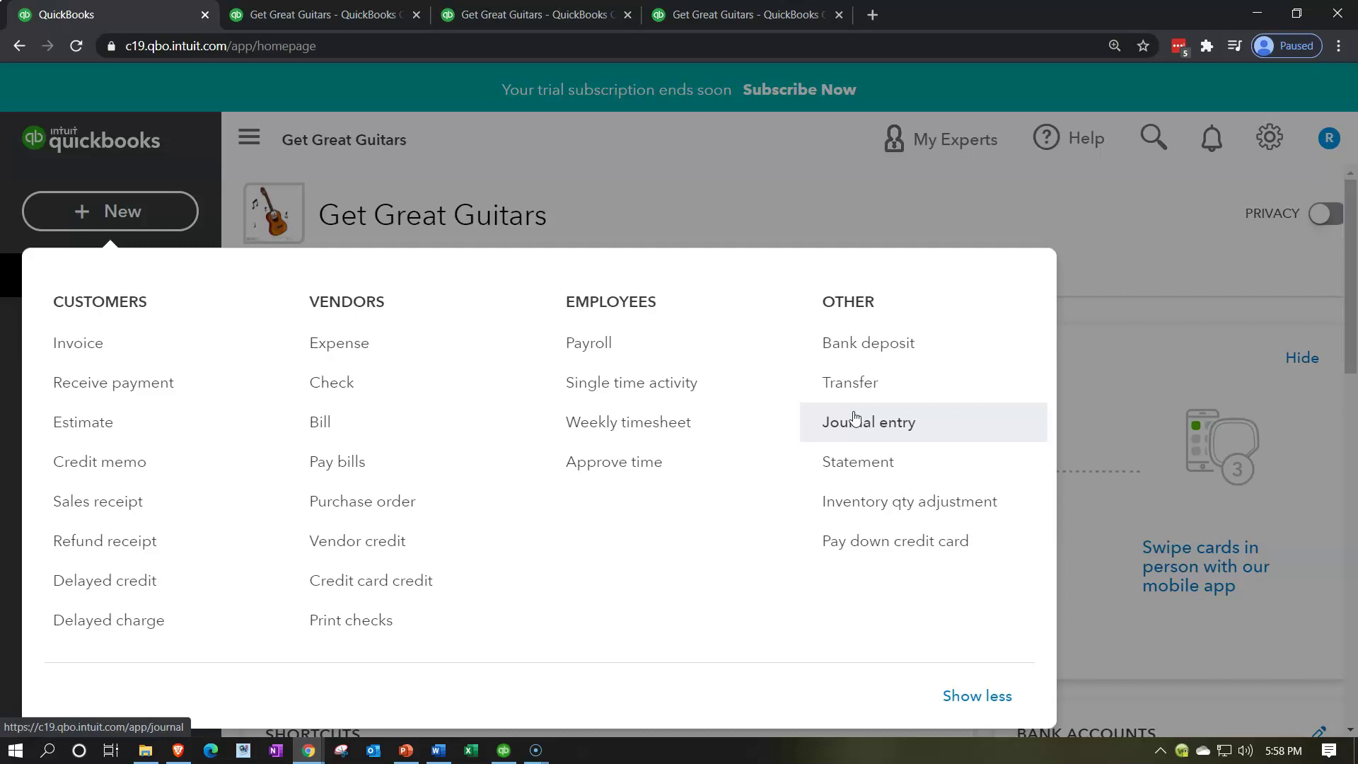
left_click(146, 211)
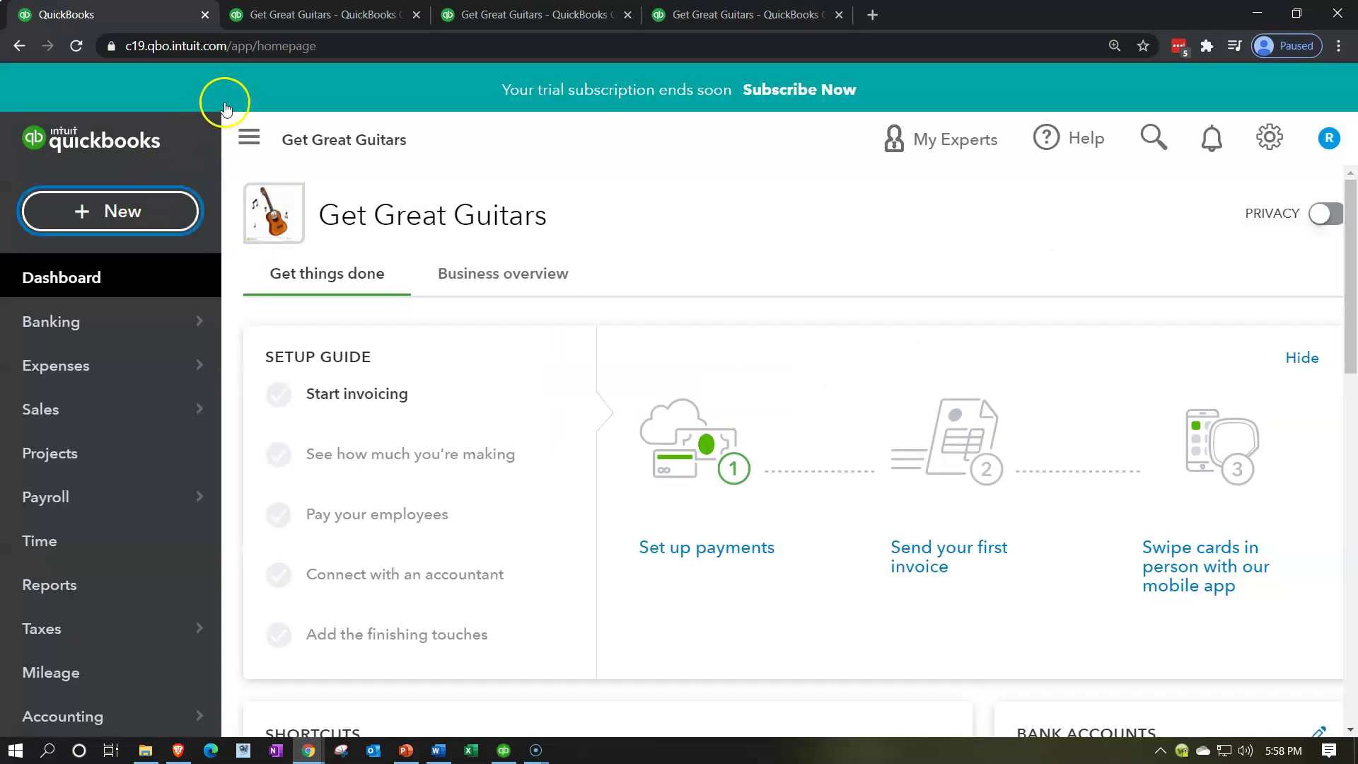
Step: Examine the Balance Sheet's fixed assets, including Furniture & Equipment and Accumulated Amortization, and its current liabilities
left_click(297, 15)
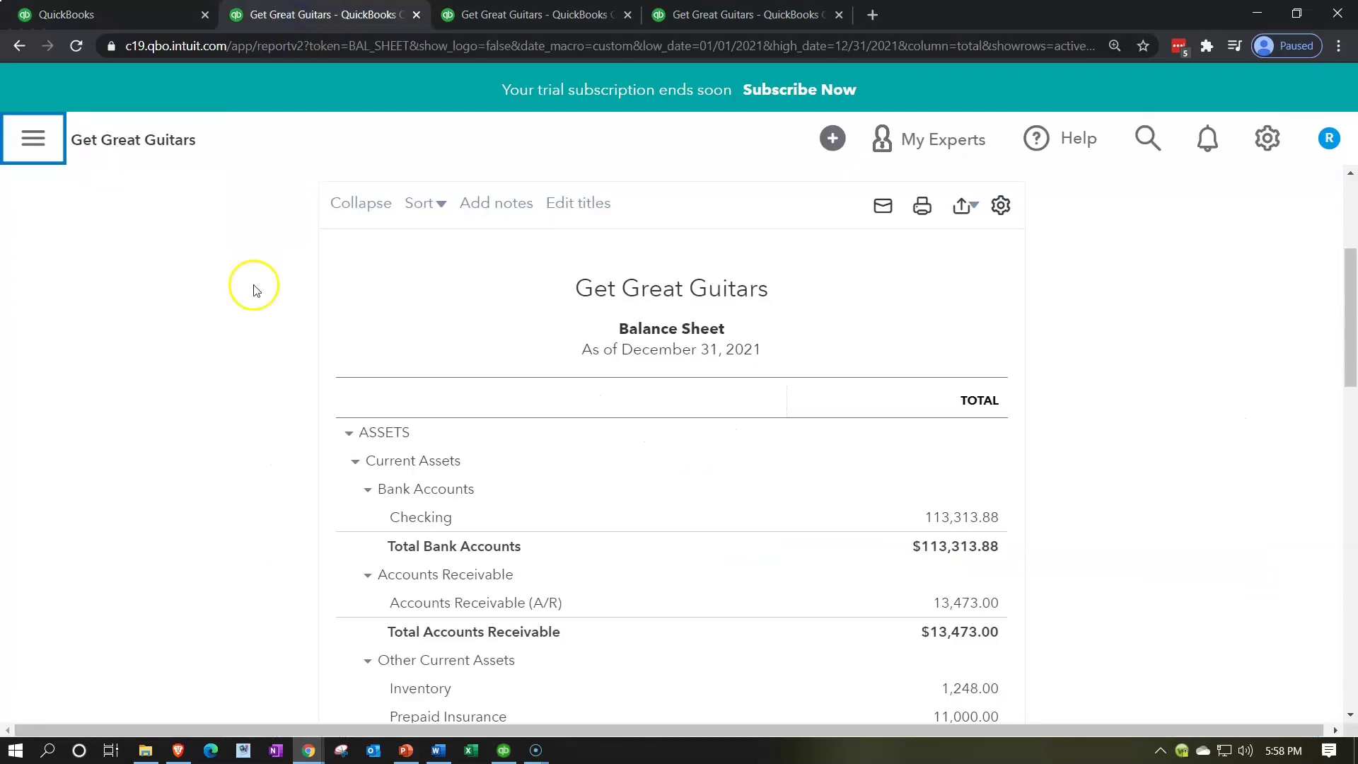
scroll(237, 505, "down", 3)
scroll(238, 508, "down", 3)
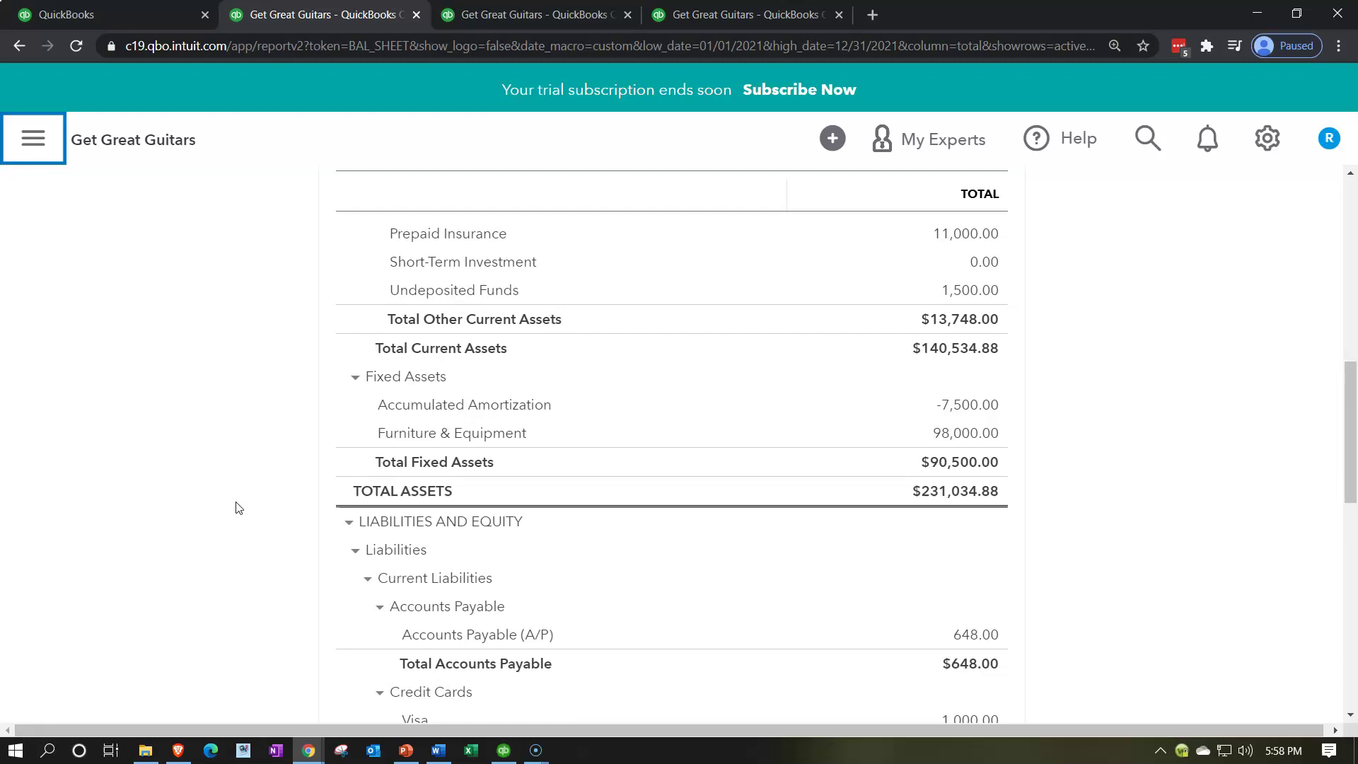
scroll(238, 508, "down", 1)
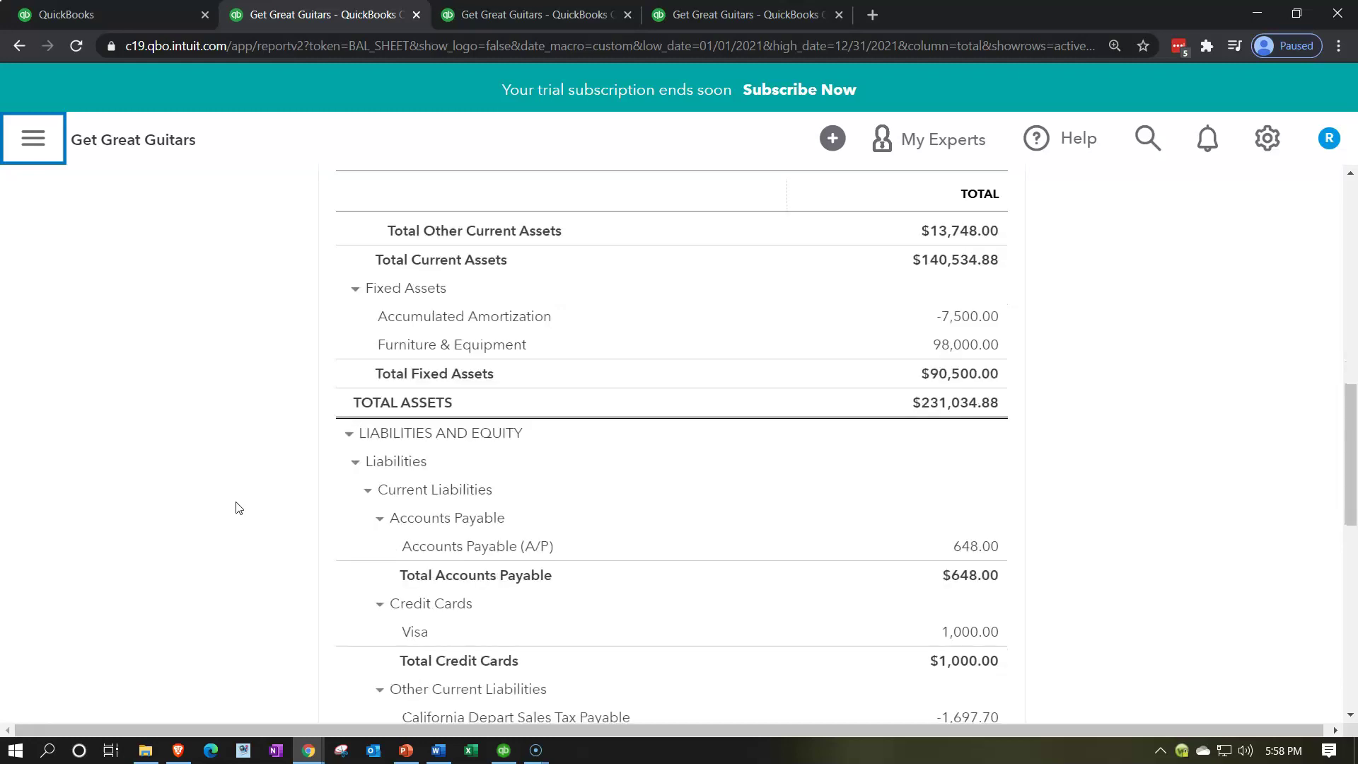
left_click(355, 356)
left_click(374, 358)
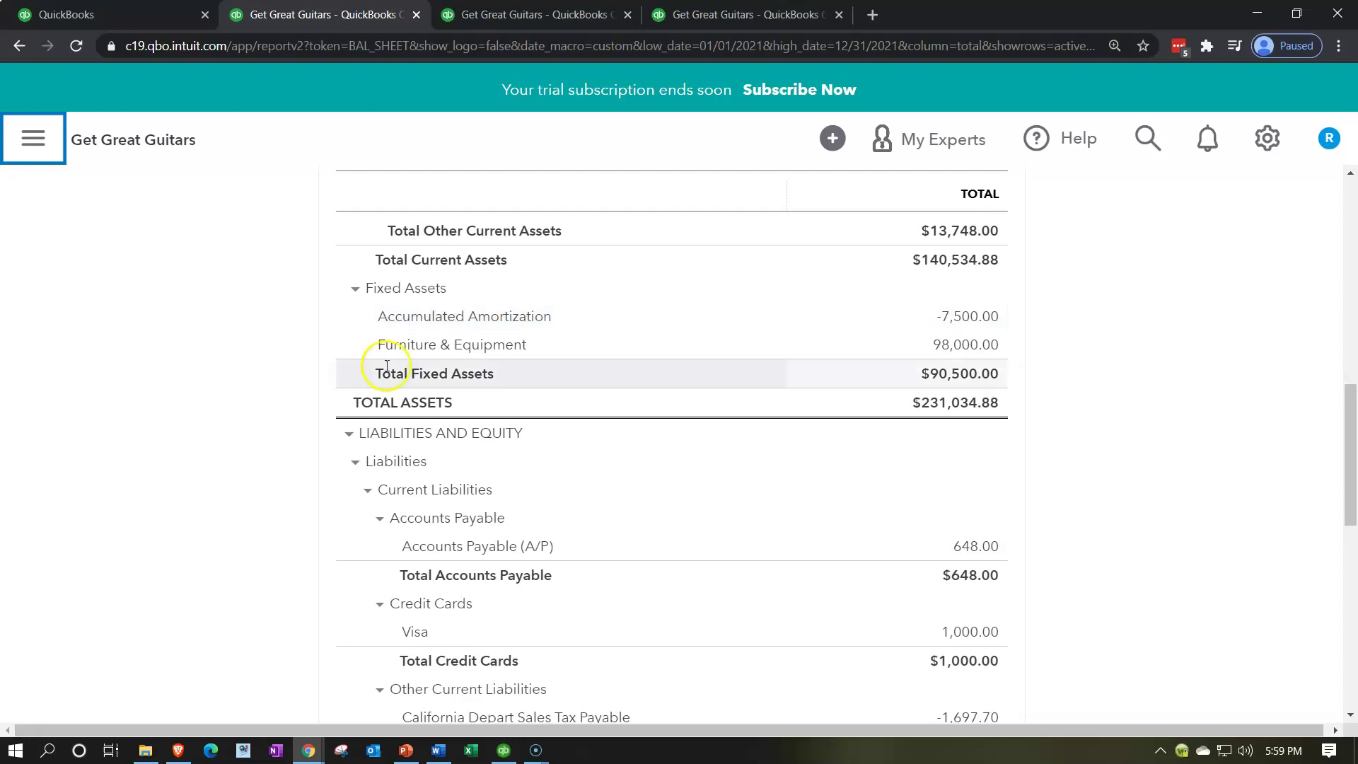
left_click(948, 376)
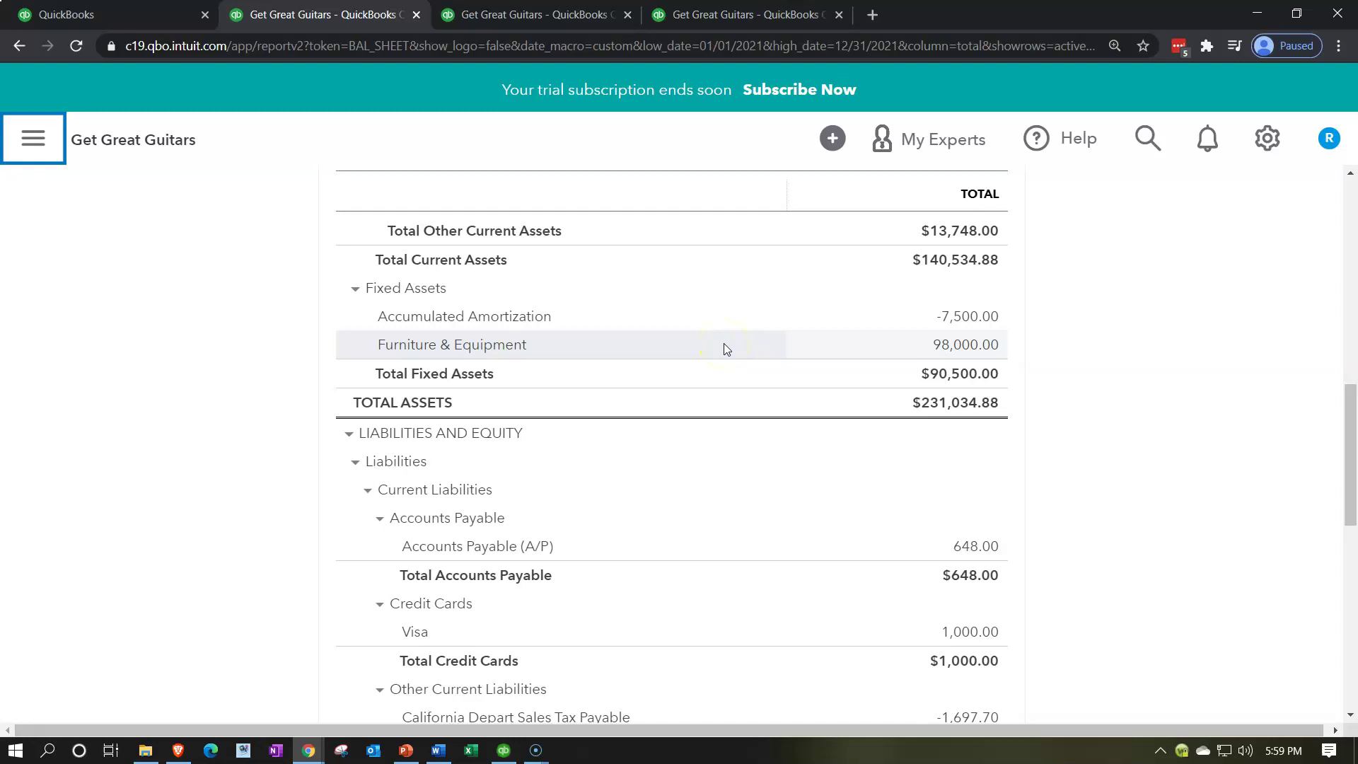
left_click(645, 325)
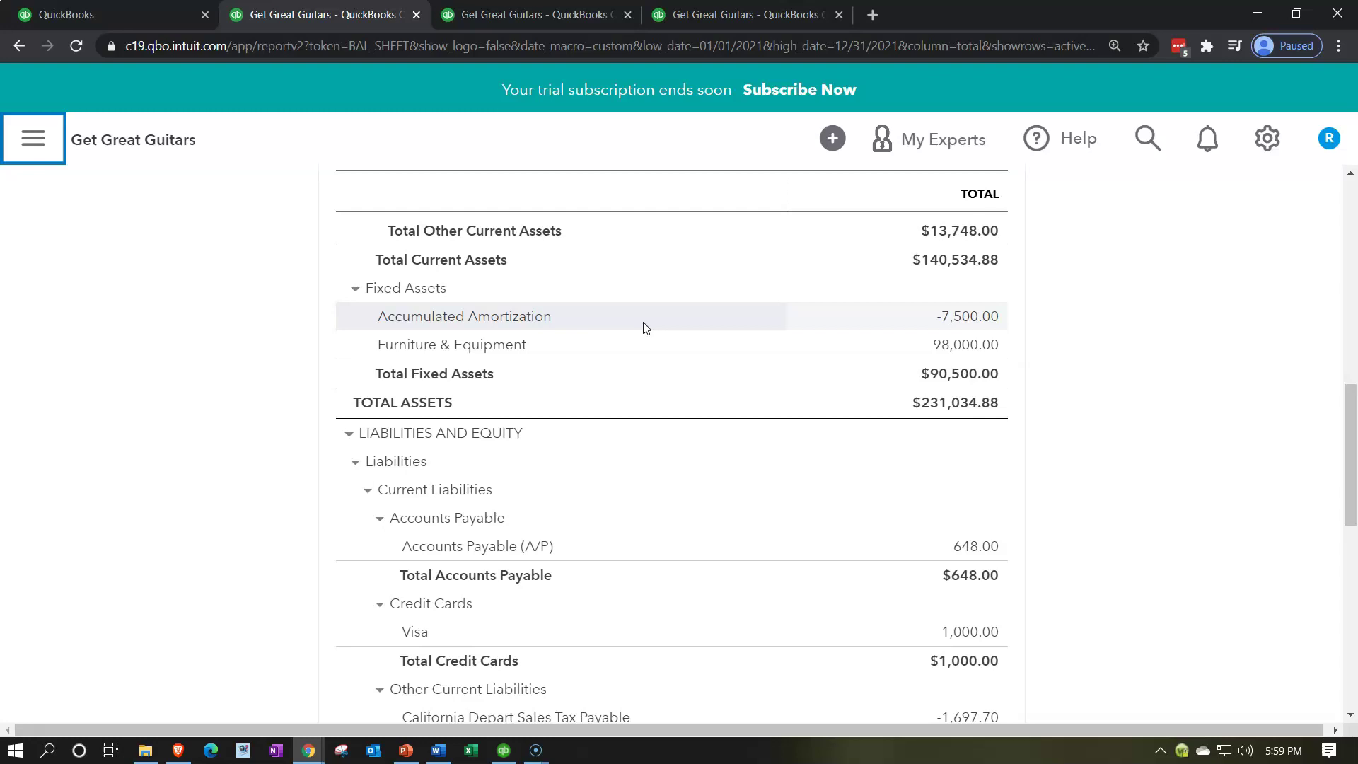
left_click(643, 340)
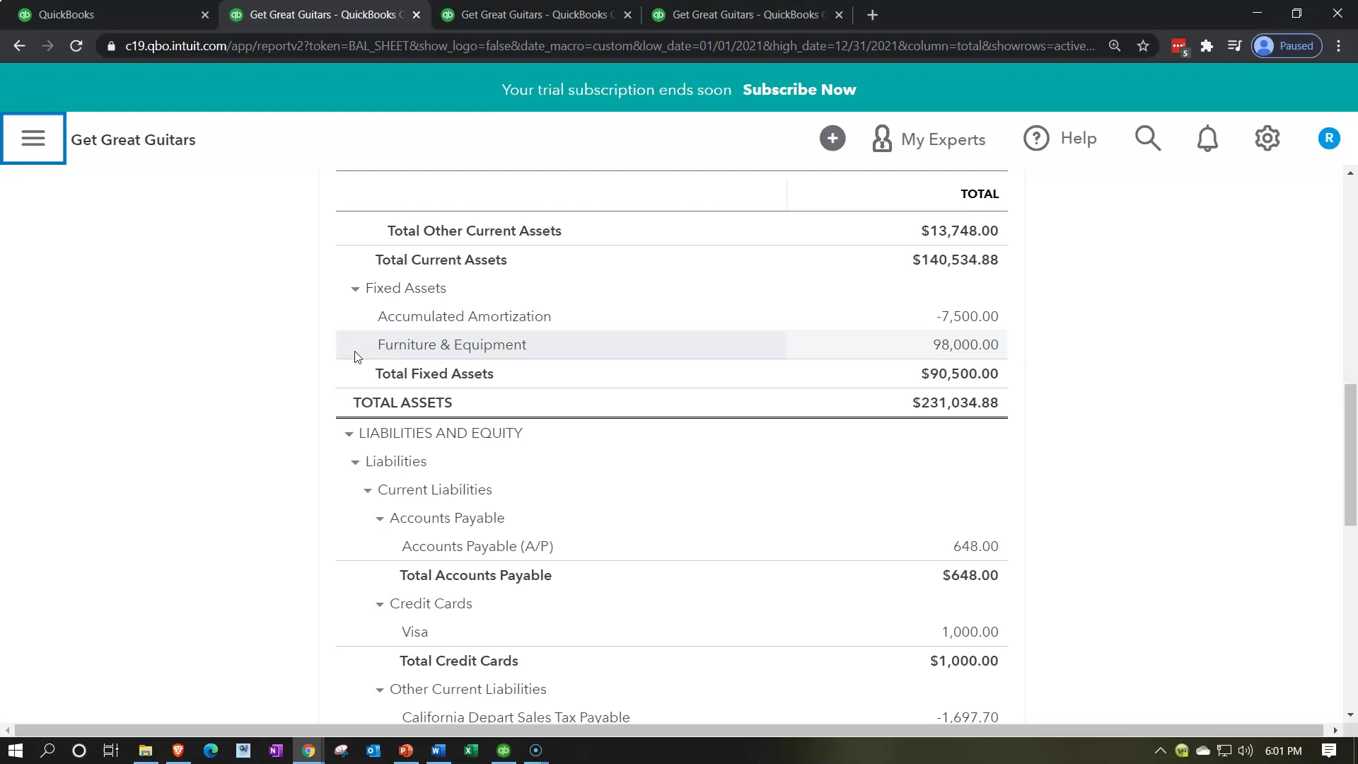
scroll(303, 456, "down", 3)
scroll(303, 458, "down", 1)
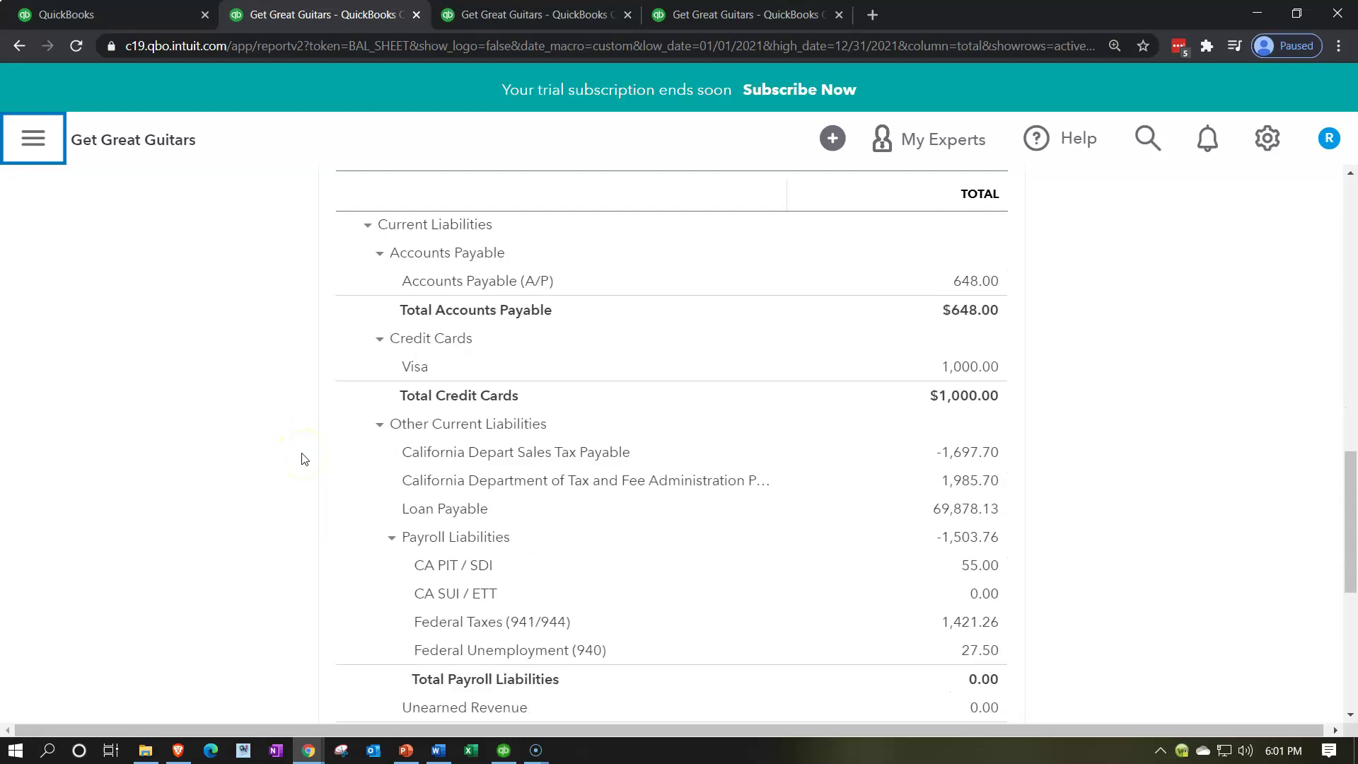
Step: Examine the Balance Sheet's other current liabilities, including Loan Payable, and compare them with the fixed assets section
scroll(302, 458, "down", 1)
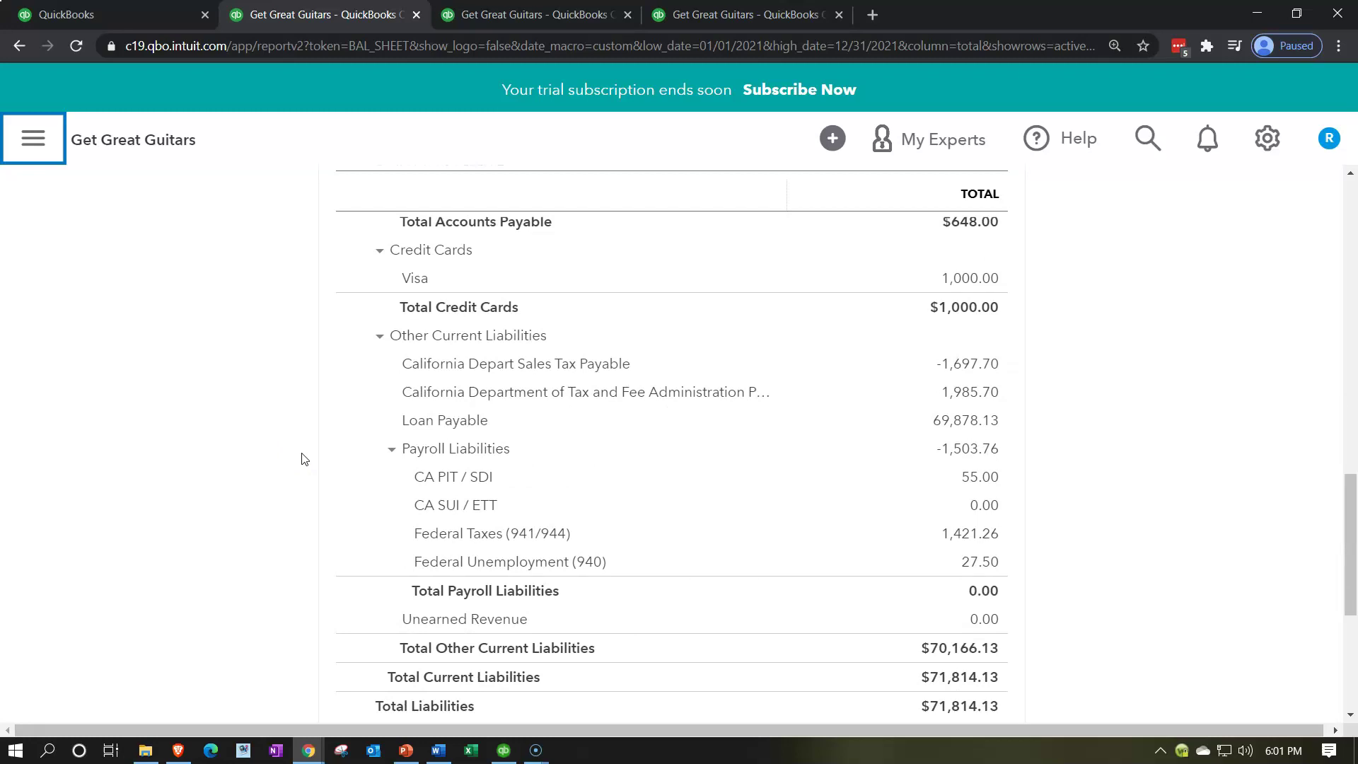
left_click(403, 417)
scroll(297, 502, "up", 5)
scroll(297, 504, "up", 1)
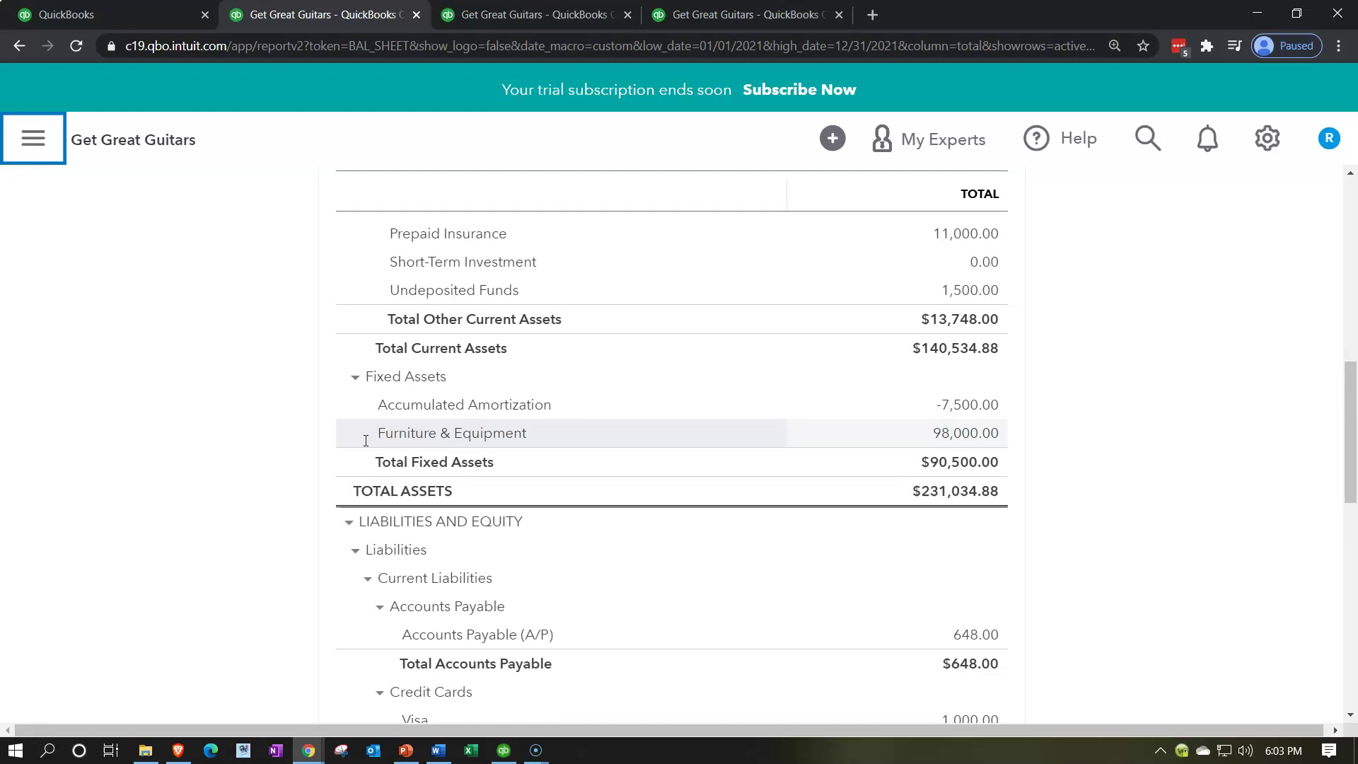
scroll(365, 440, "down", 4)
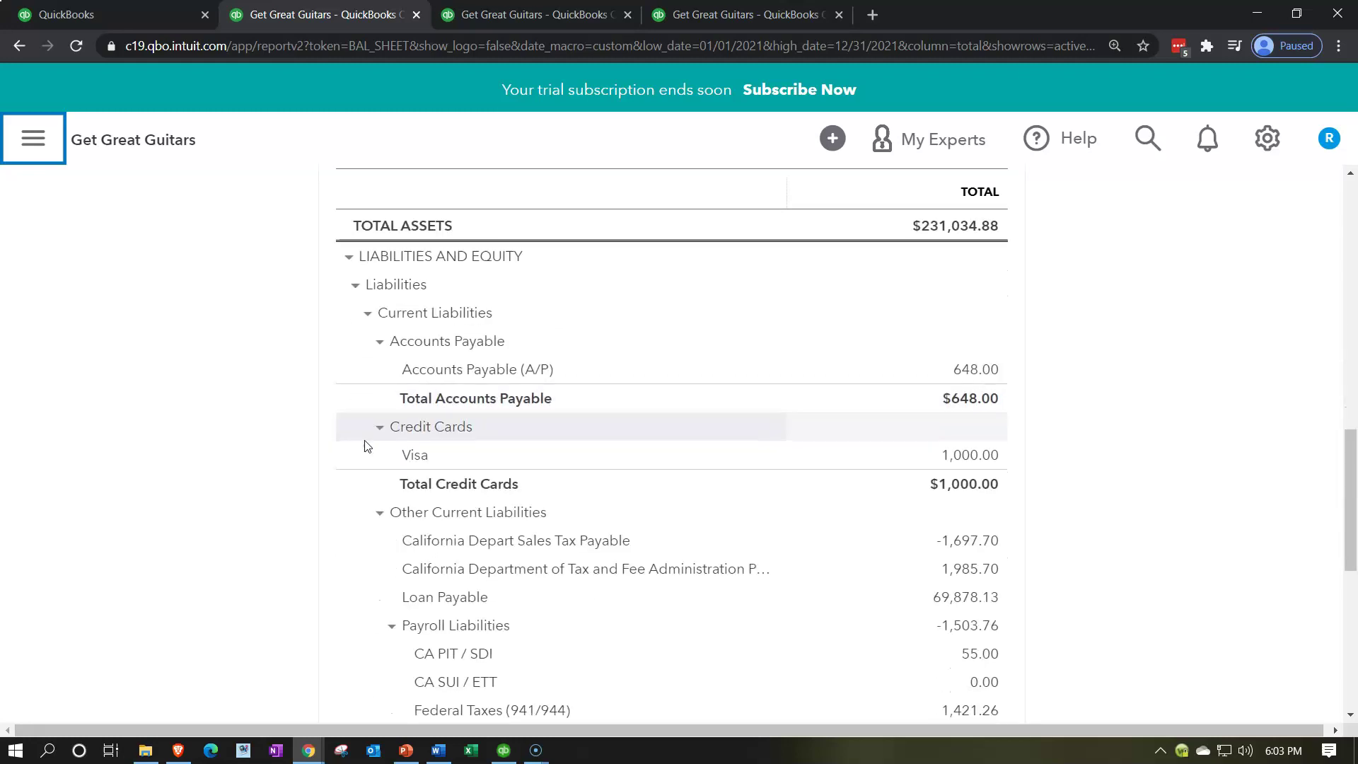
scroll(364, 440, "down", 1)
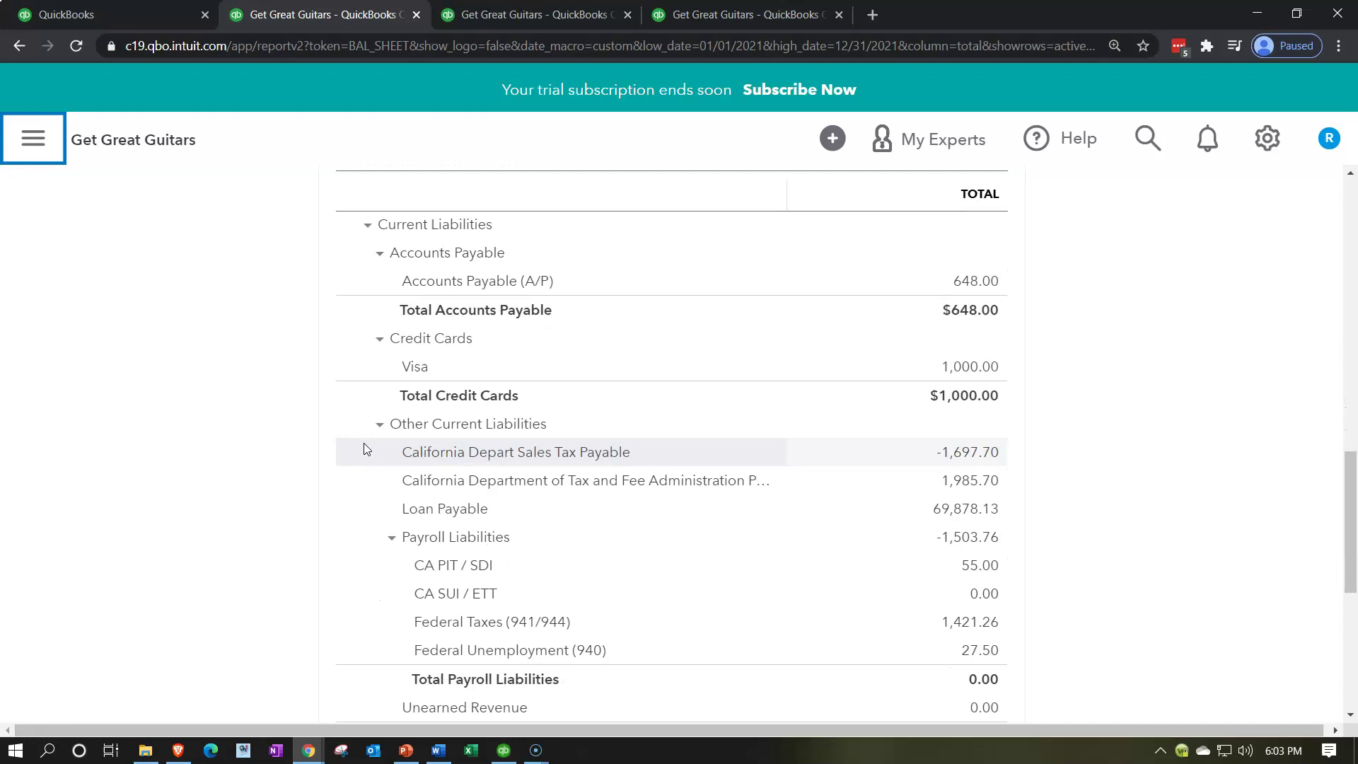
Step: Open the Chart of Accounts in the first browser tab, hide the navigation sidebar and reduce the page zoom to 110%
left_click(116, 8)
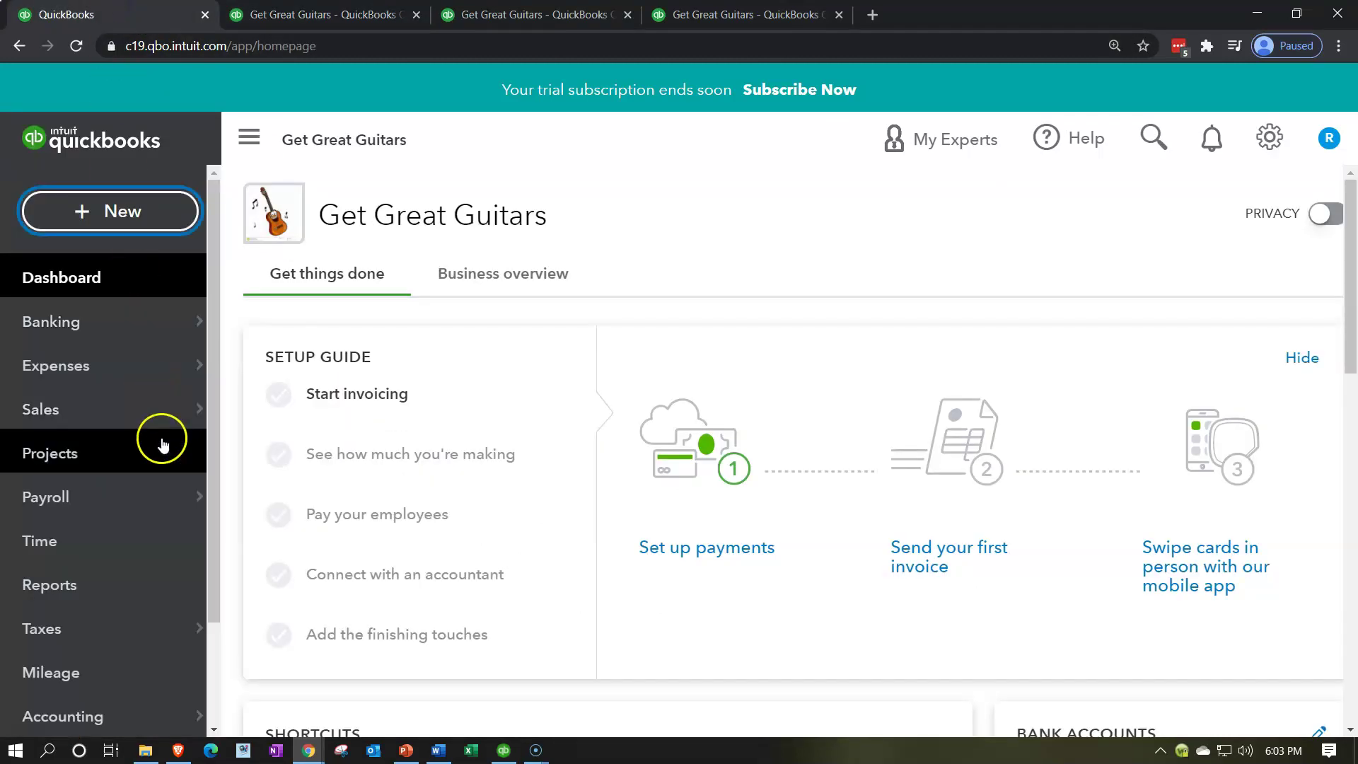
scroll(136, 591, "down", 2)
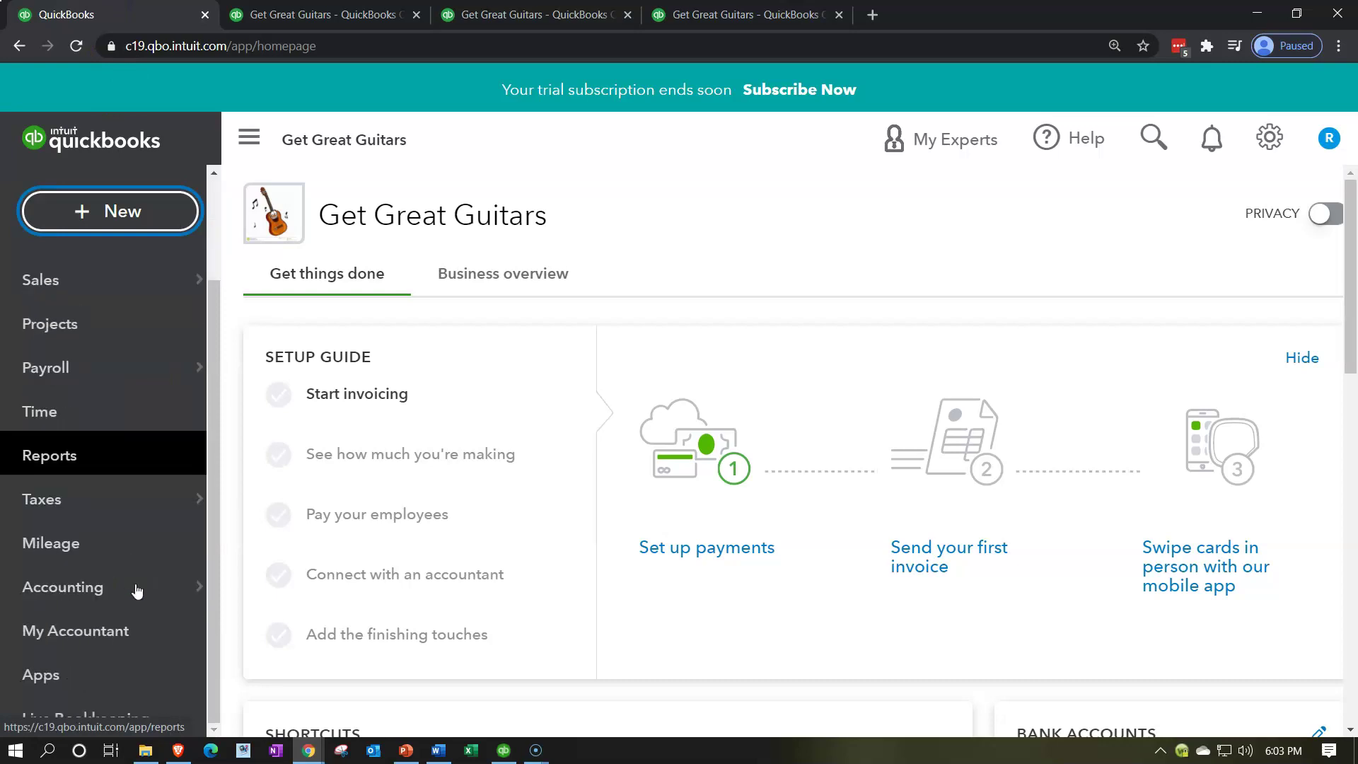
left_click(131, 592)
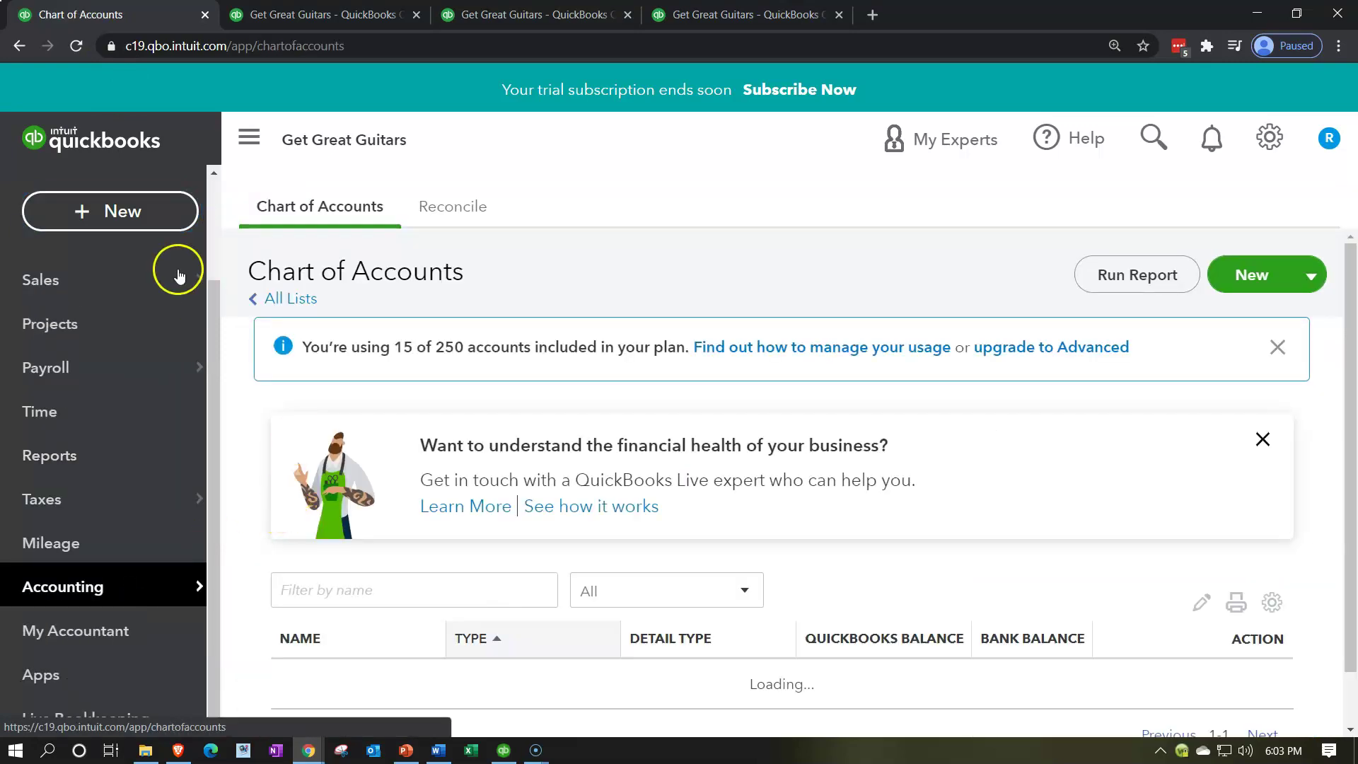
left_click(238, 150)
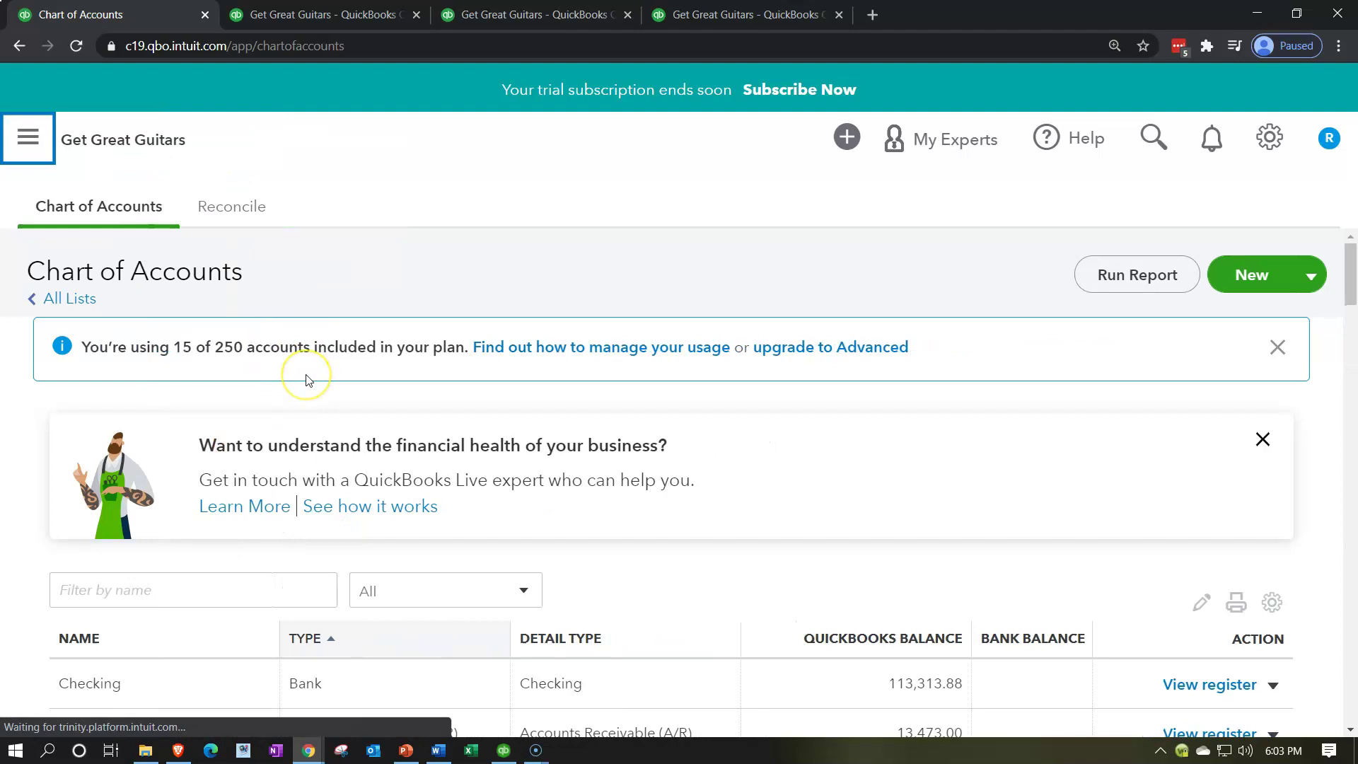
key("ctrl+minus")
Step: Rename the Furniture & Equipment fixed asset account as Furniture and save it
scroll(305, 380, "down", 3)
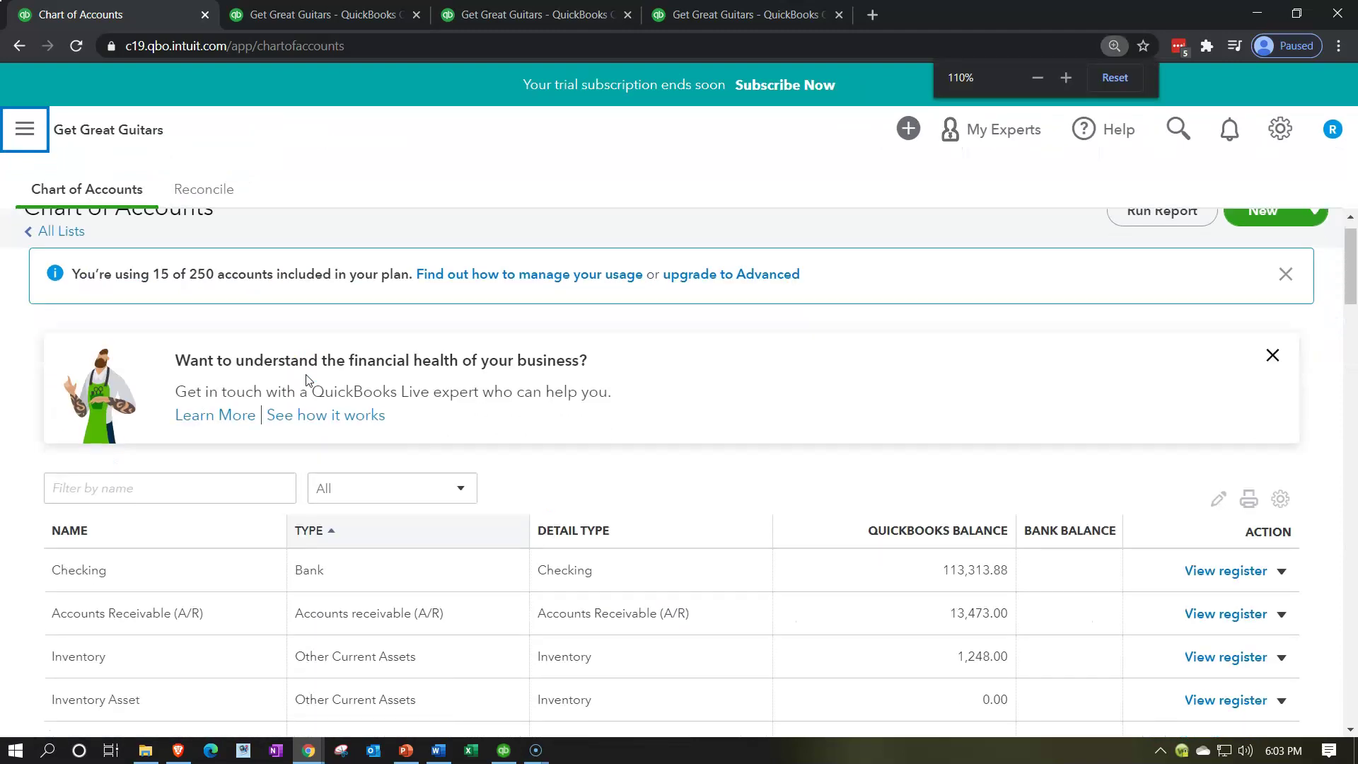
scroll(306, 380, "down", 4)
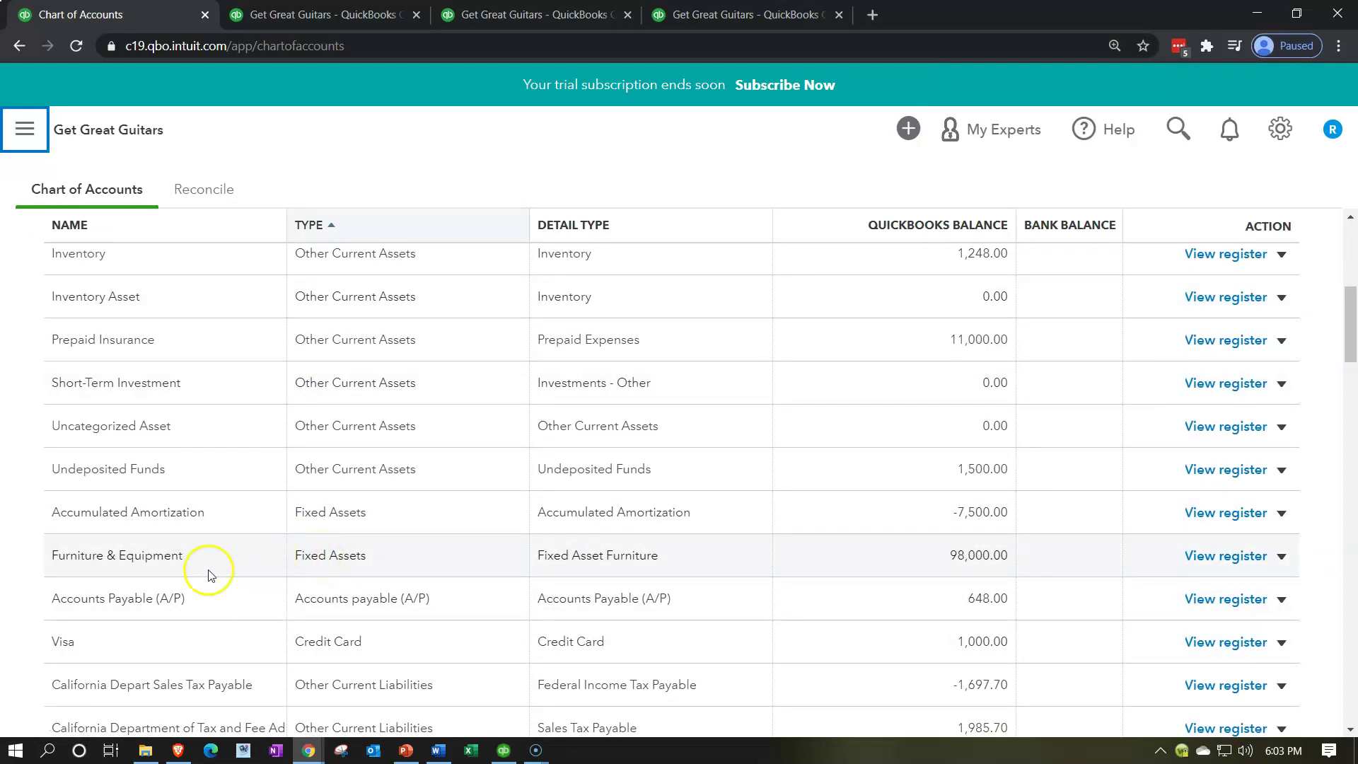
scroll(201, 562, "down", 1)
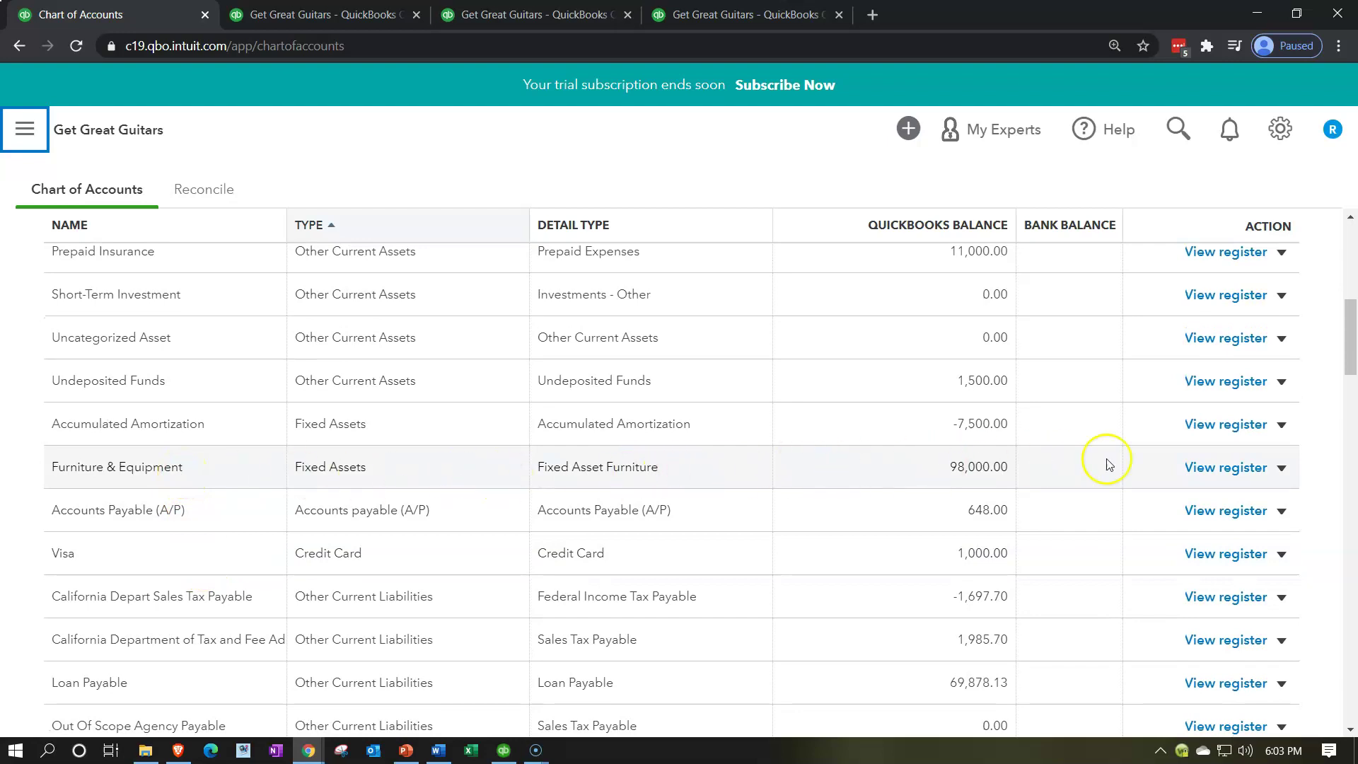
left_click(1280, 469)
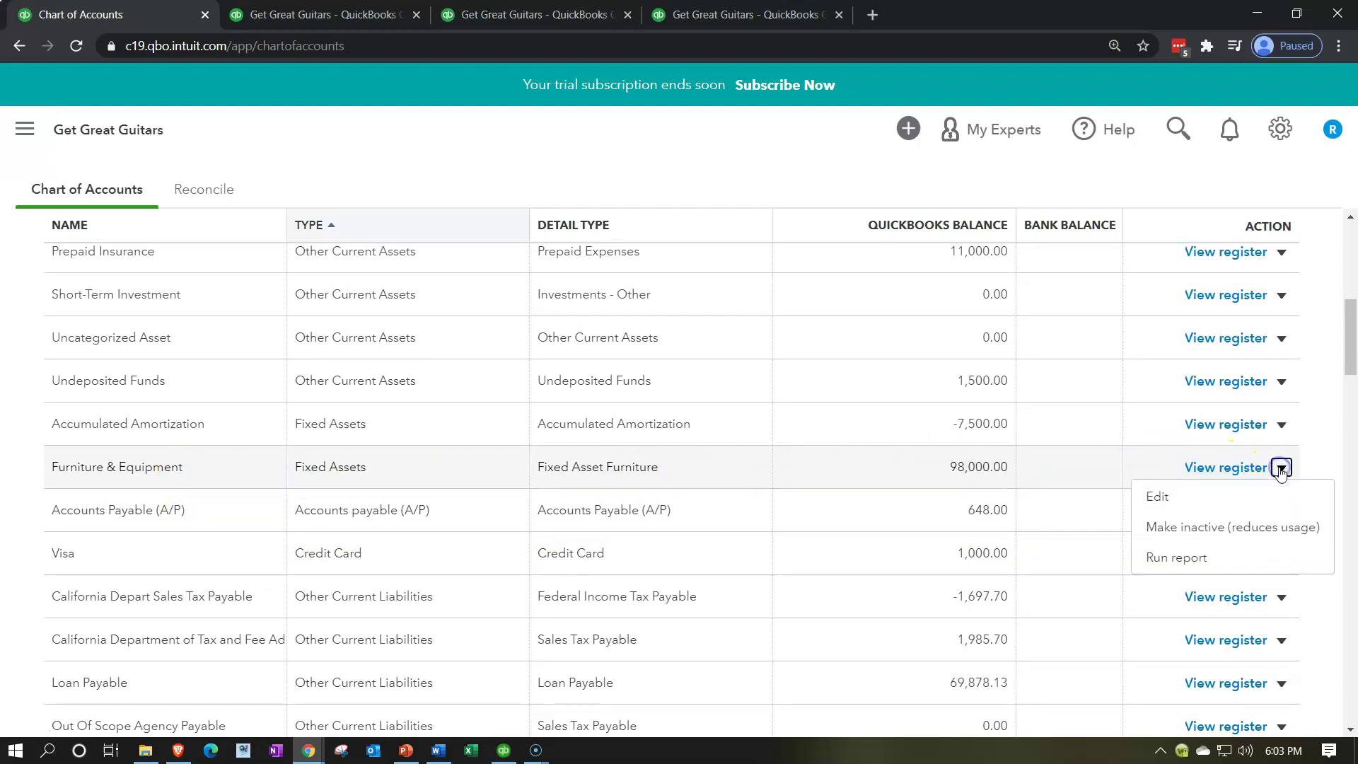
left_click(1195, 496)
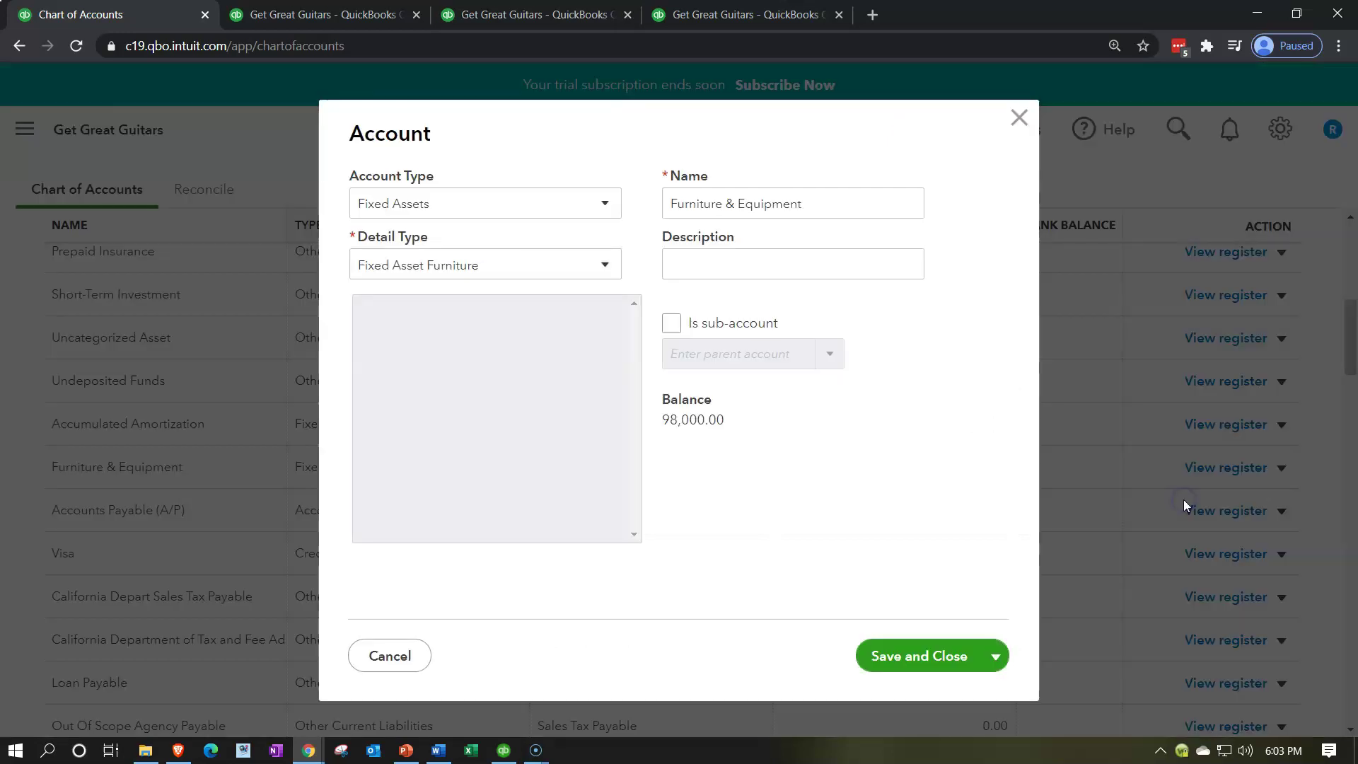
left_click(828, 204)
triple_click(828, 205)
left_click(830, 204)
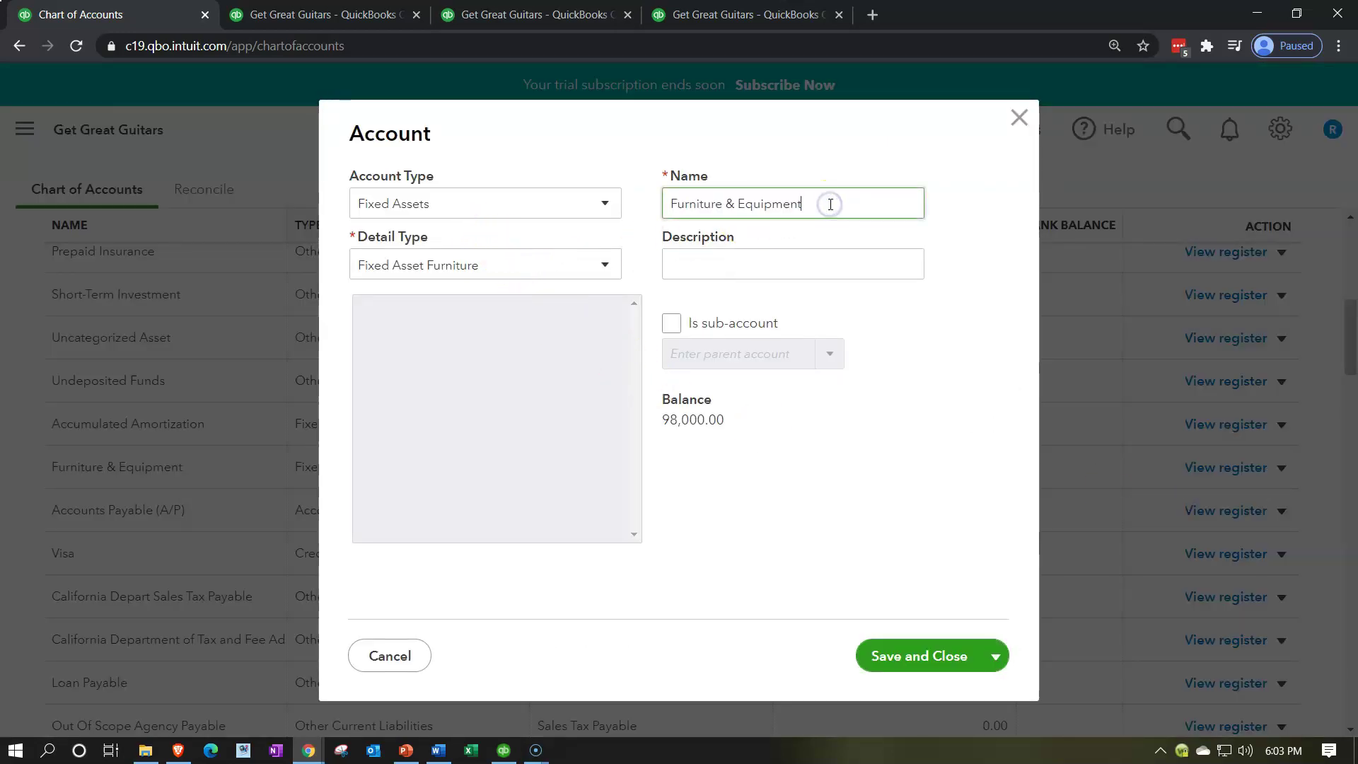
key("BackSpace")
key("BackSpace")
key("BackSpace")
key("BackSpace")
key("BackSpace")
key("BackSpace")
key("BackSpace")
key("BackSpace")
key("BackSpace")
key("BackSpace")
key("BackSpace")
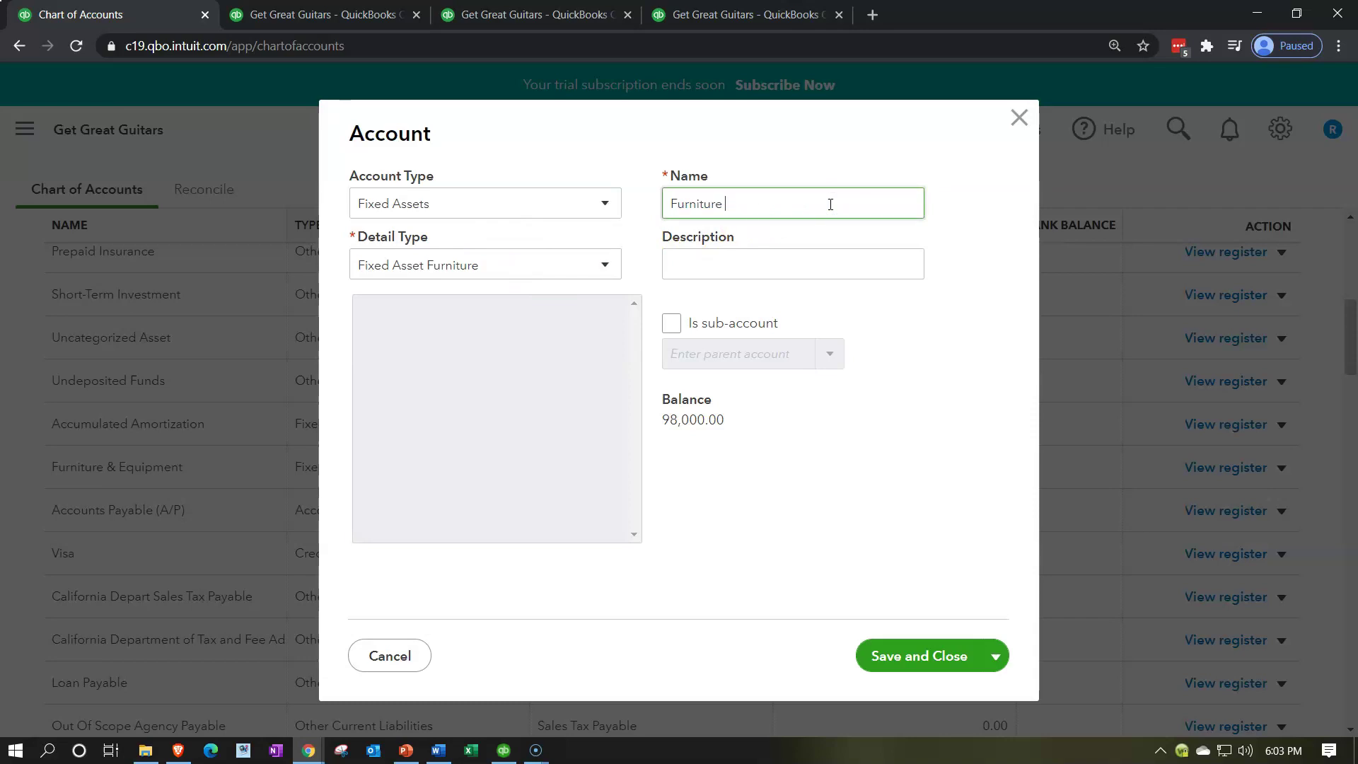
left_click(914, 652)
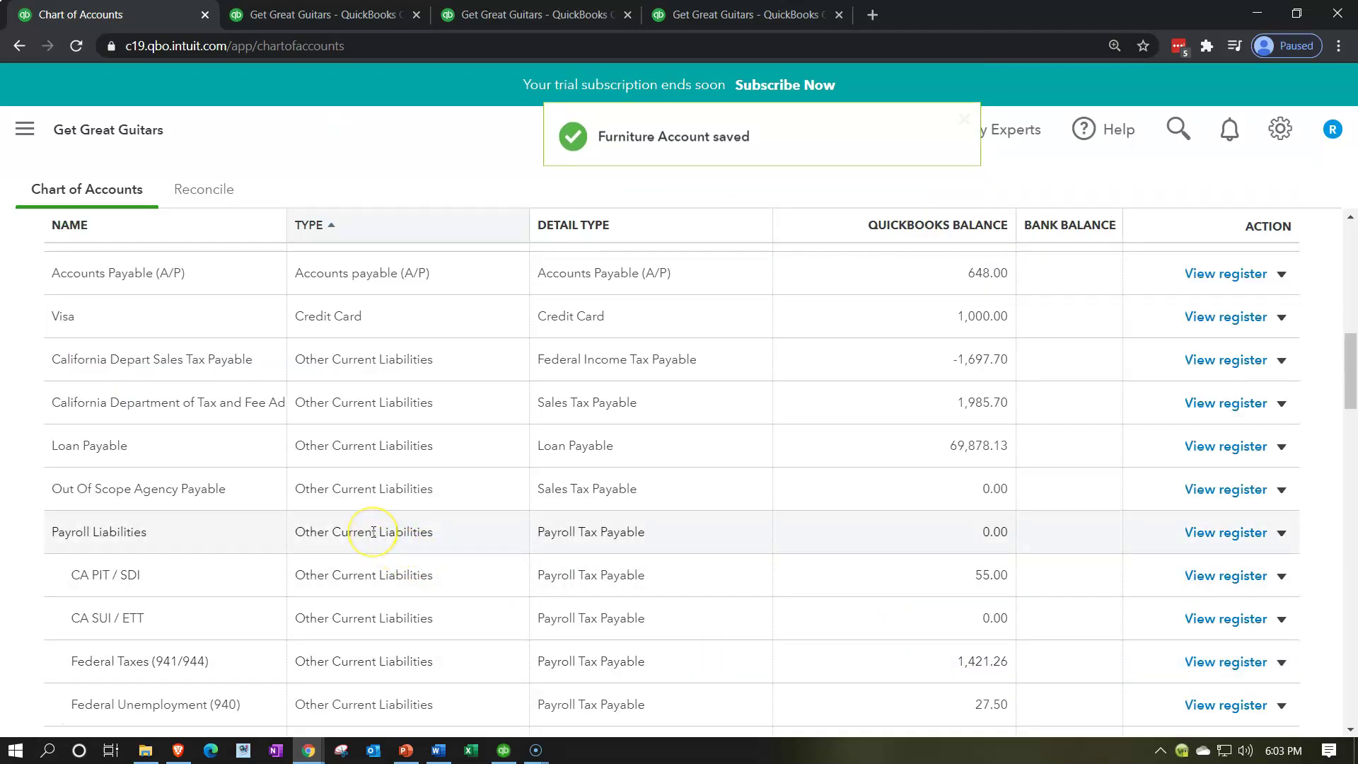
Step: Start a new account with account type Fixed Assets and detail type Fixed Asset Other Tools Equipment
scroll(374, 532, "down", 1)
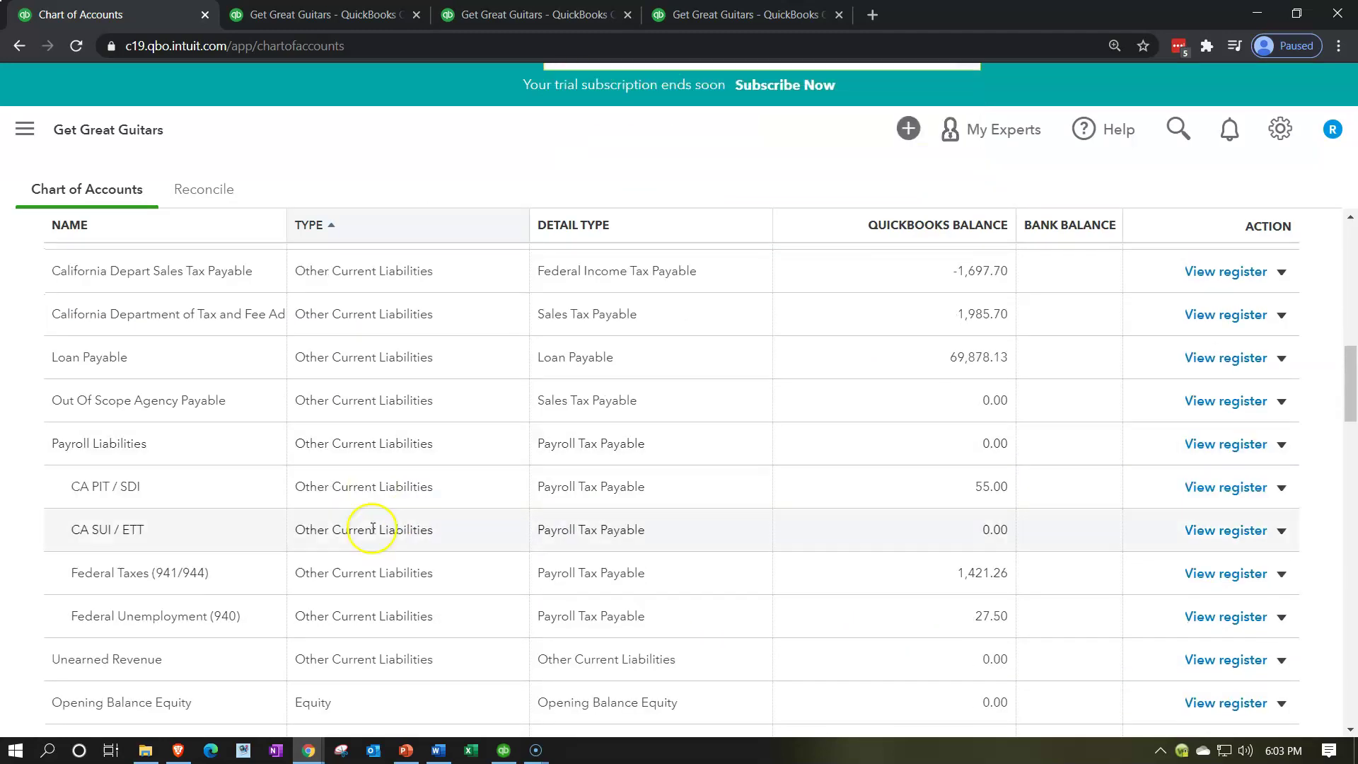
scroll(454, 494, "up", 5)
scroll(456, 501, "up", 5)
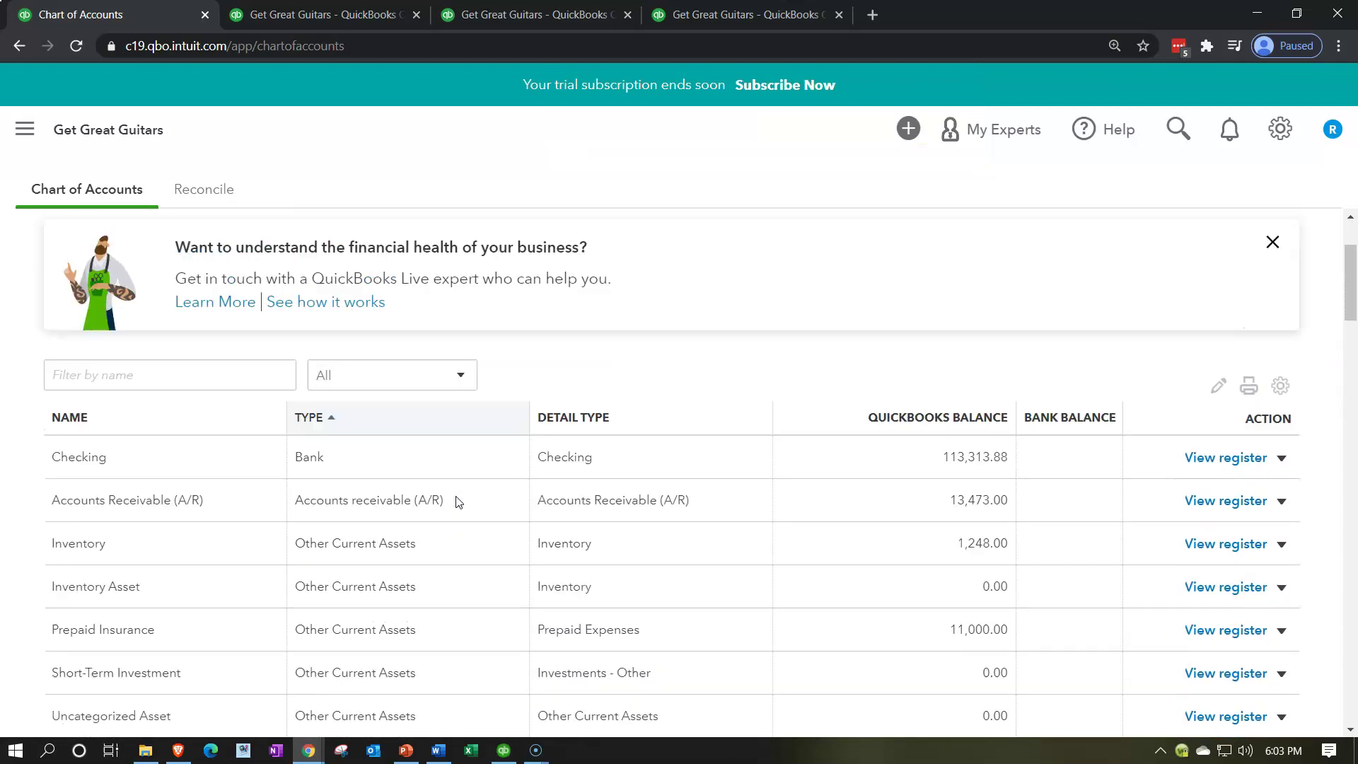
scroll(700, 537, "up", 1)
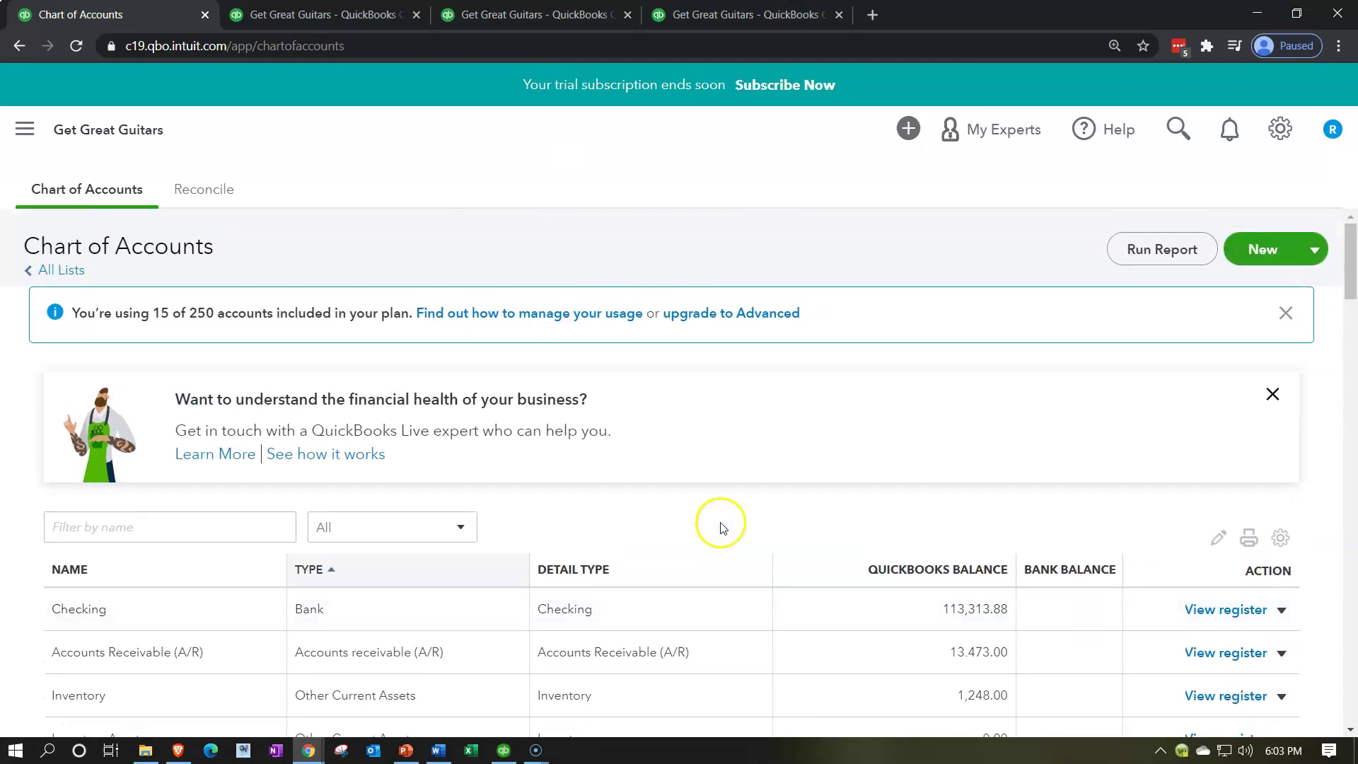
left_click(1248, 251)
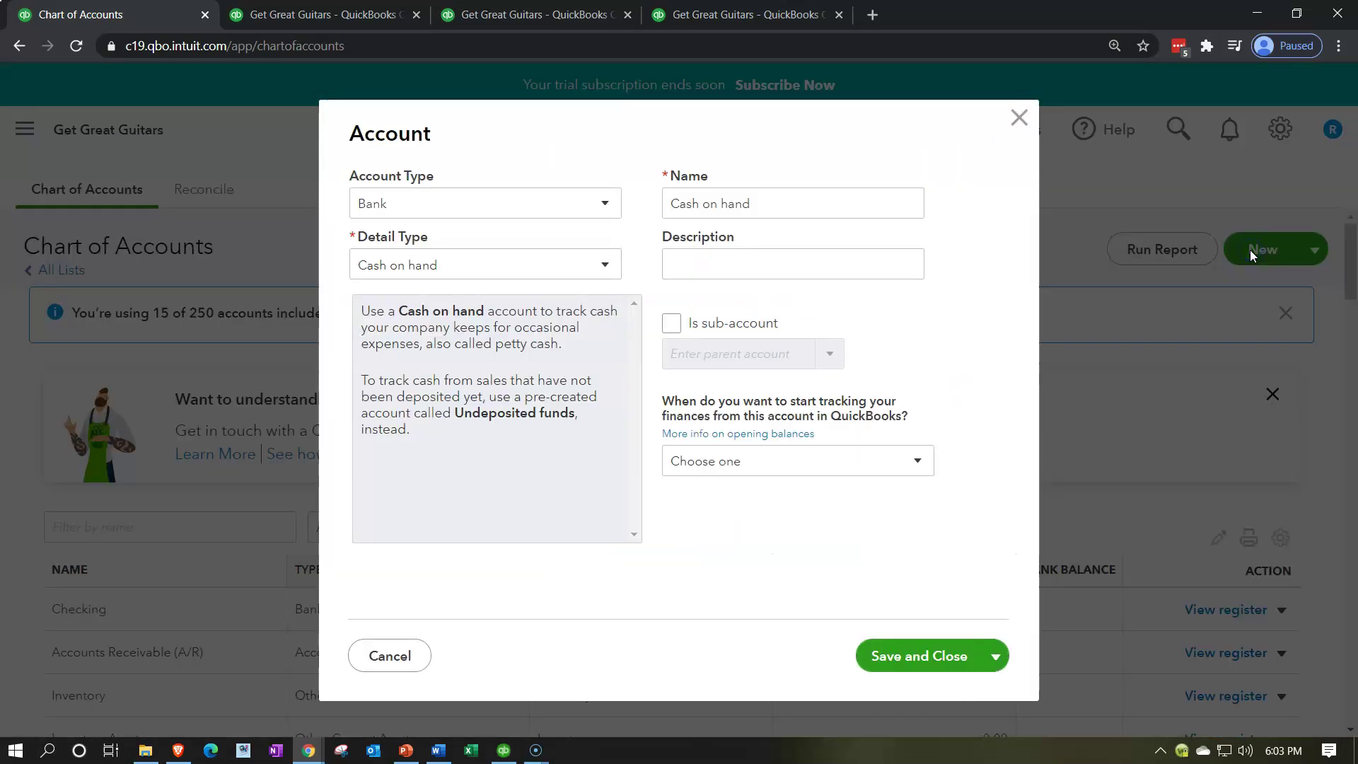
left_click(602, 204)
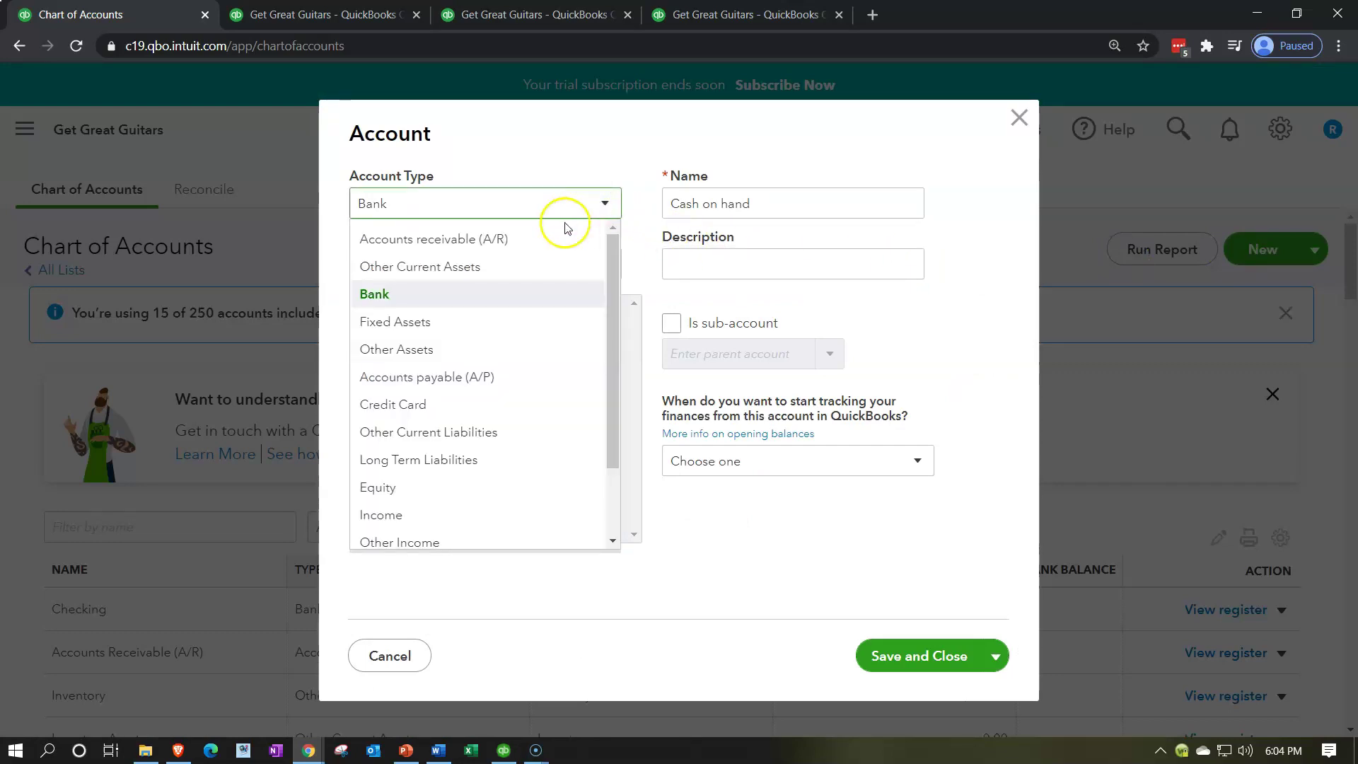
left_click(442, 321)
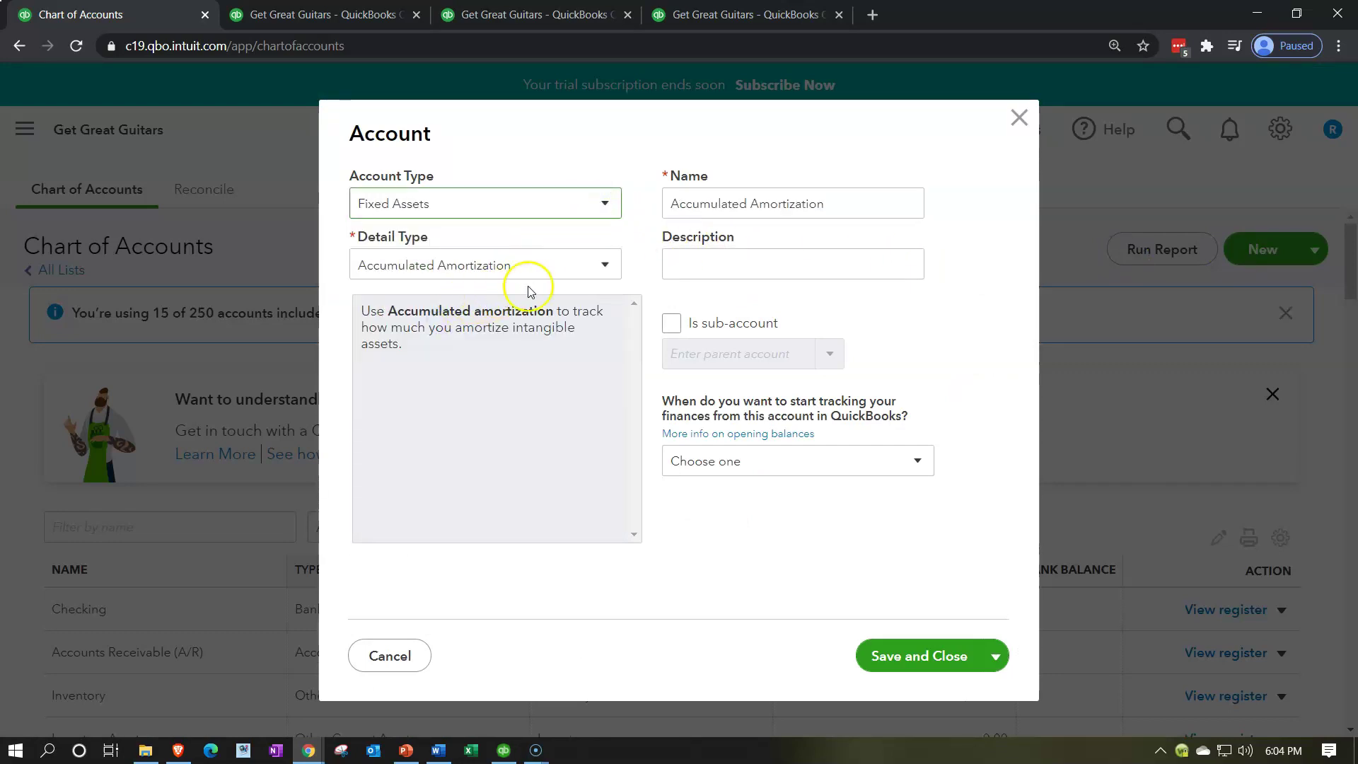
left_click(548, 268)
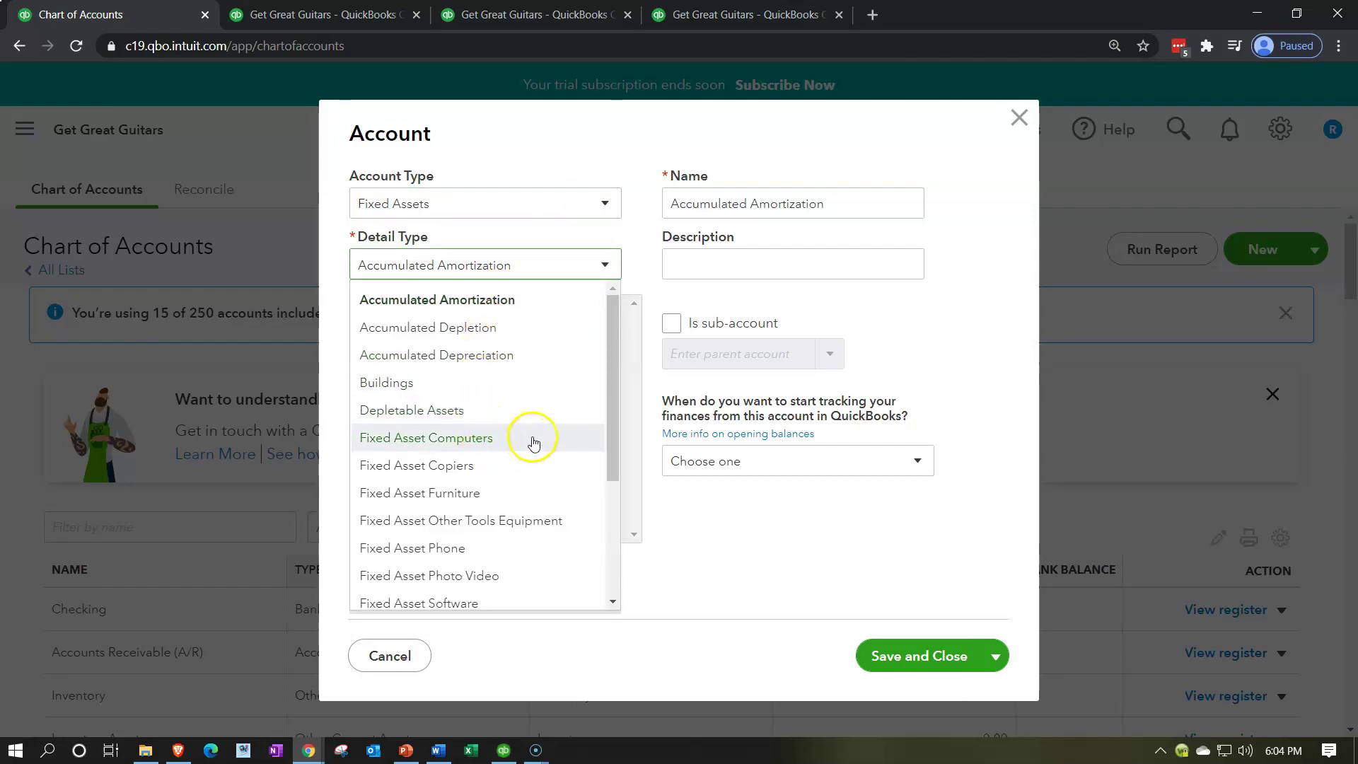
left_click(533, 522)
Step: Name the new fixed asset account Equipment and save it
left_click_drag(880, 204, 588, 198)
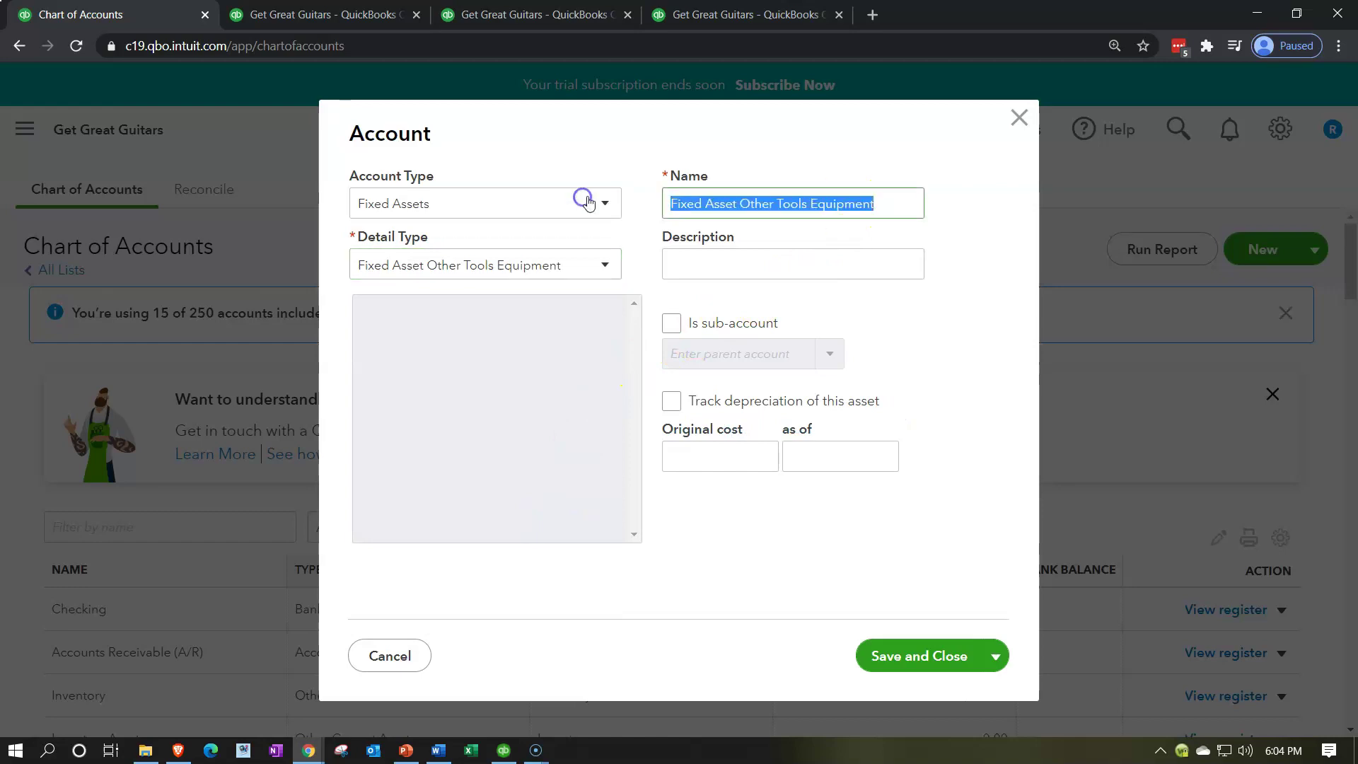
type("Equipment")
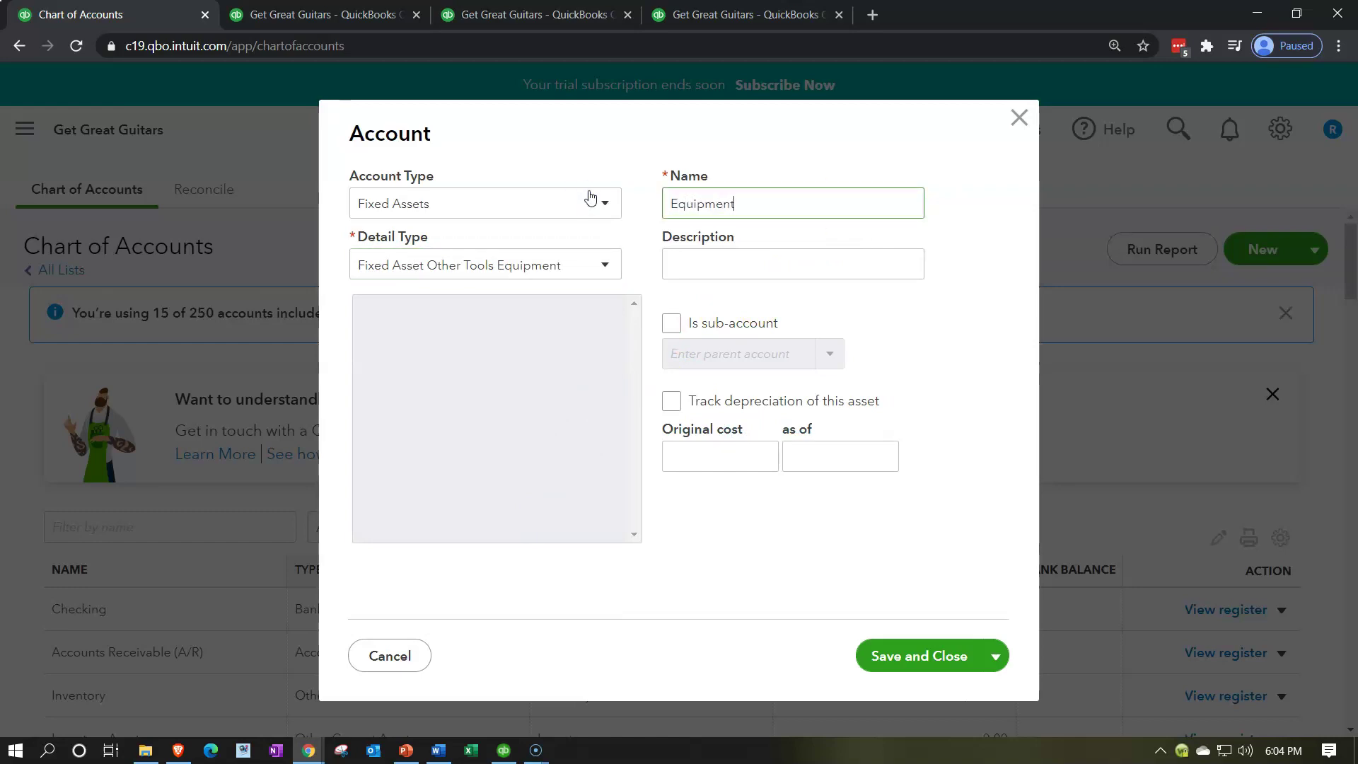
key("Tab")
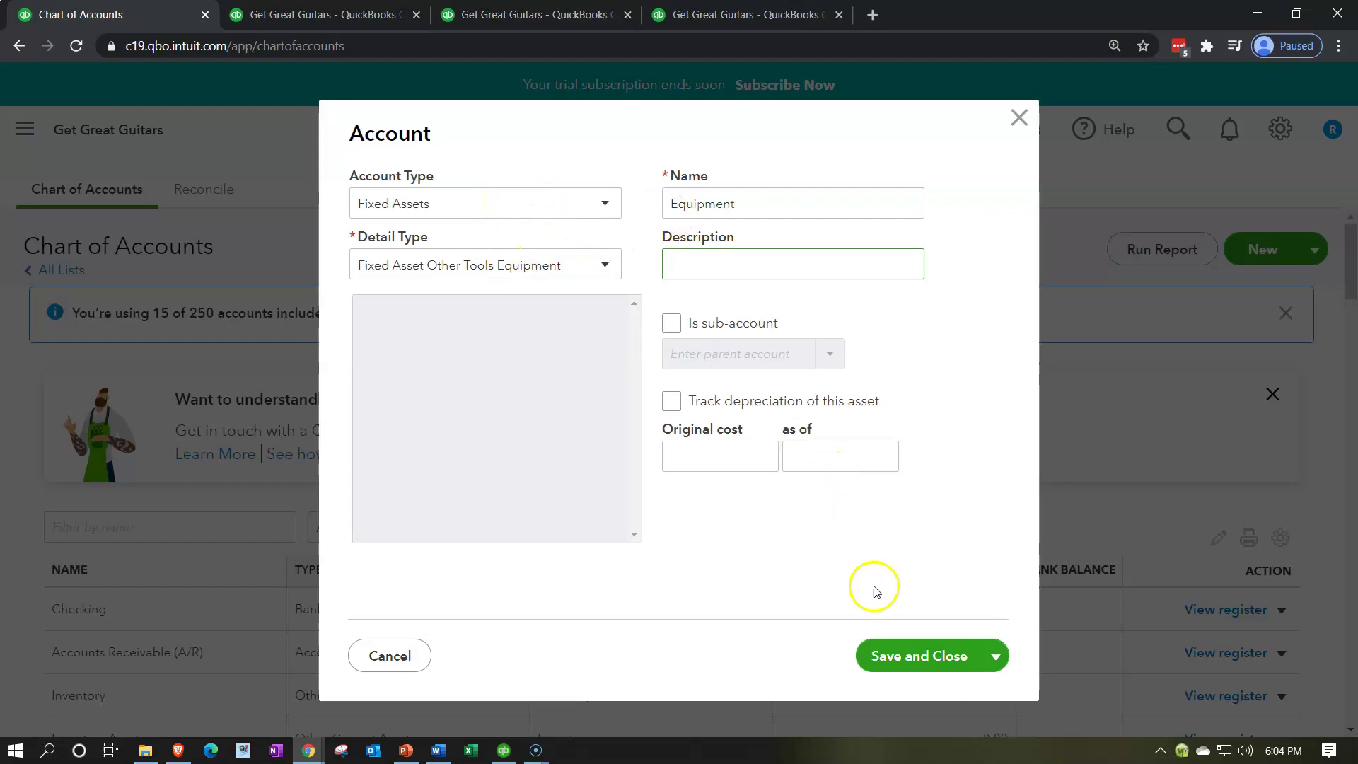
left_click(907, 656)
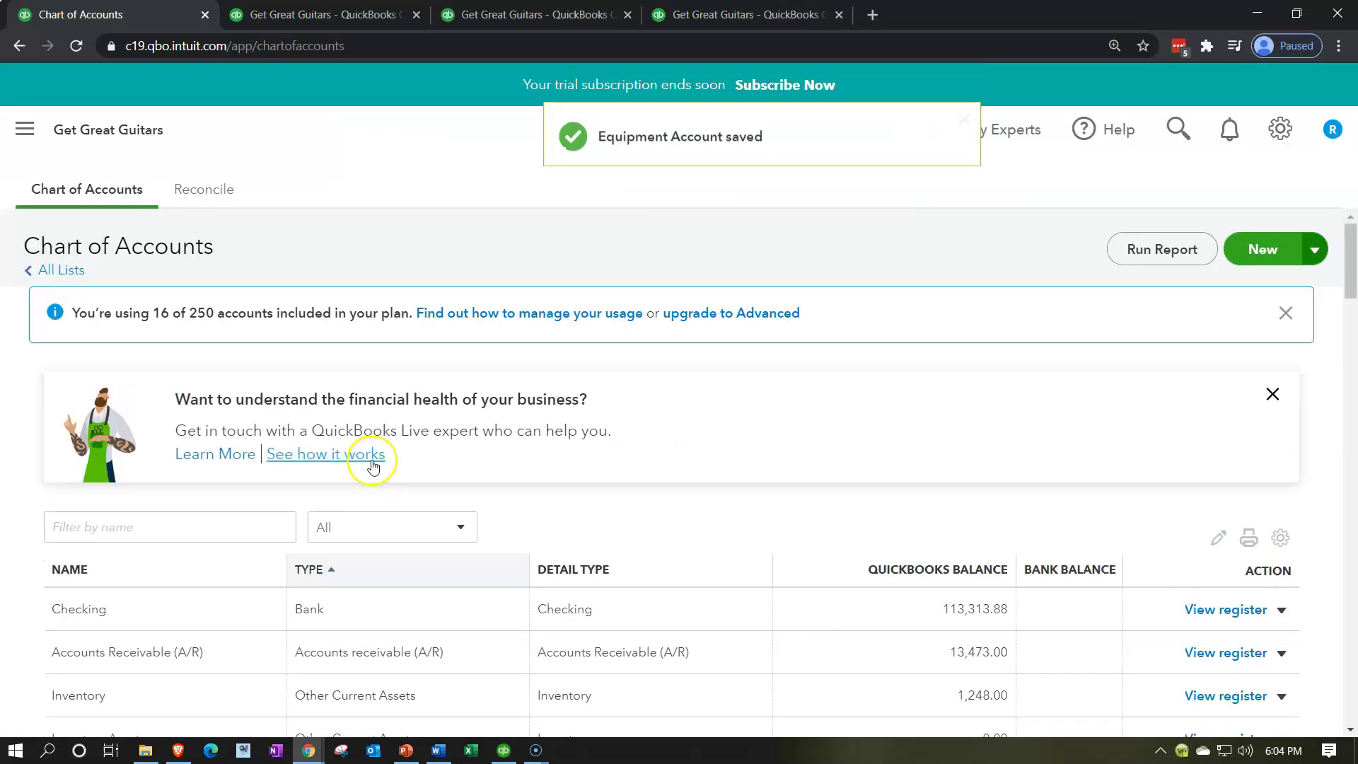
Step: Open the Accumulated Amortization account for editing and shorten its name to Accumulated Amor
scroll(375, 459, "down", 2)
scroll(375, 467, "down", 3)
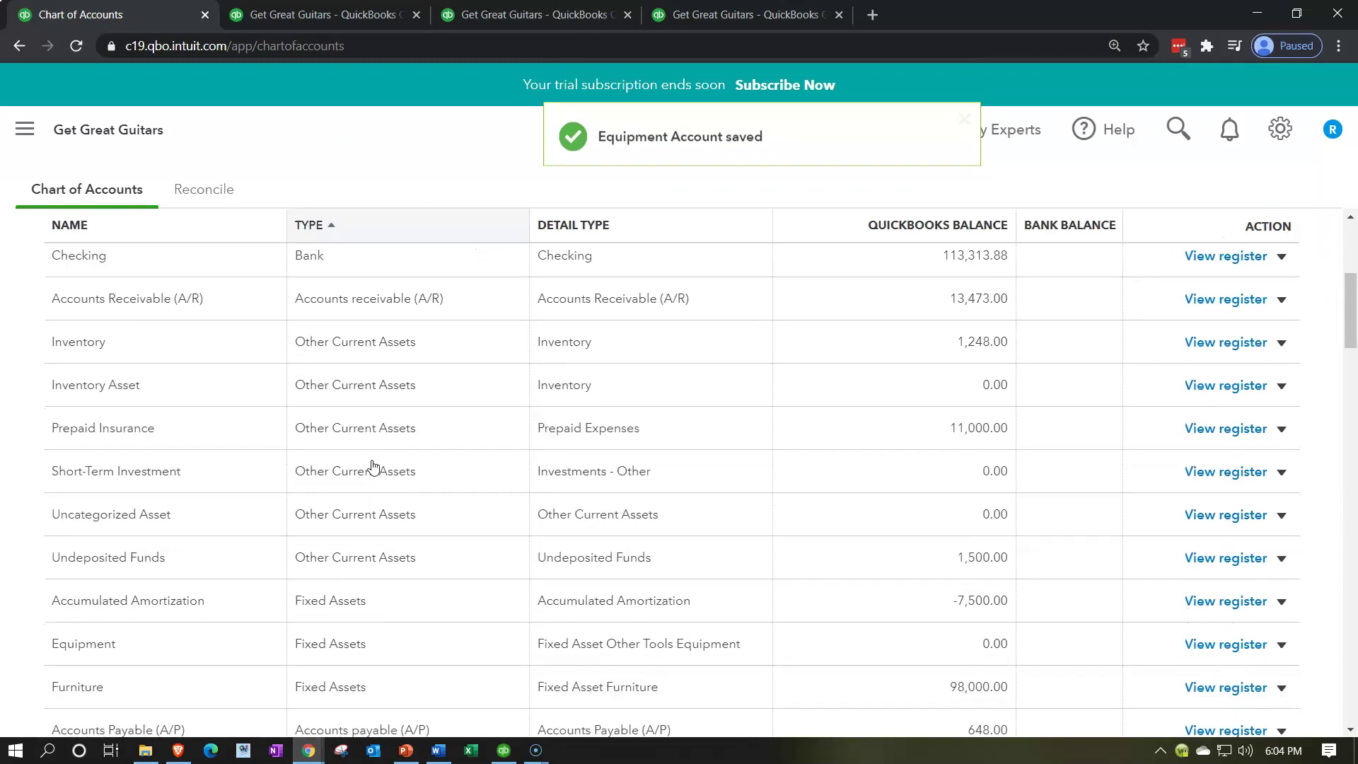
scroll(374, 467, "down", 1)
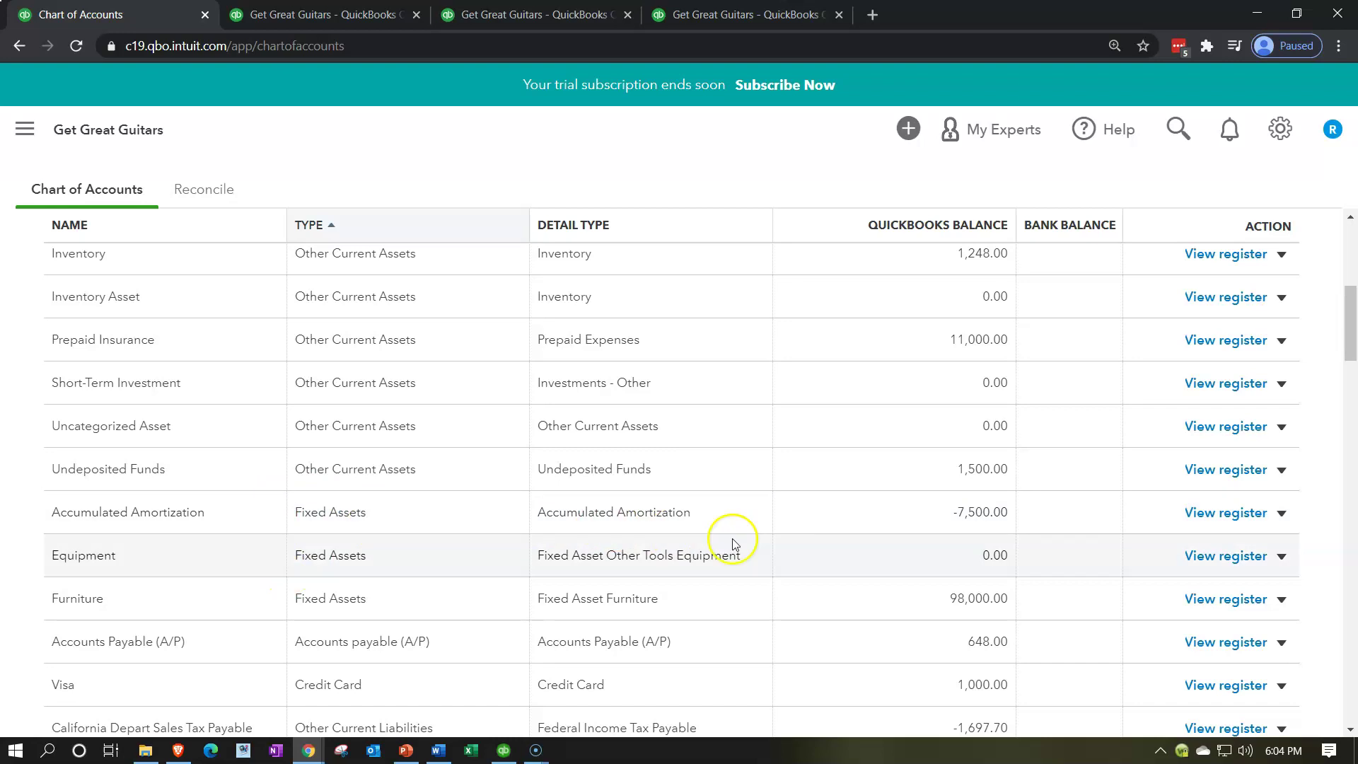
left_click(1281, 513)
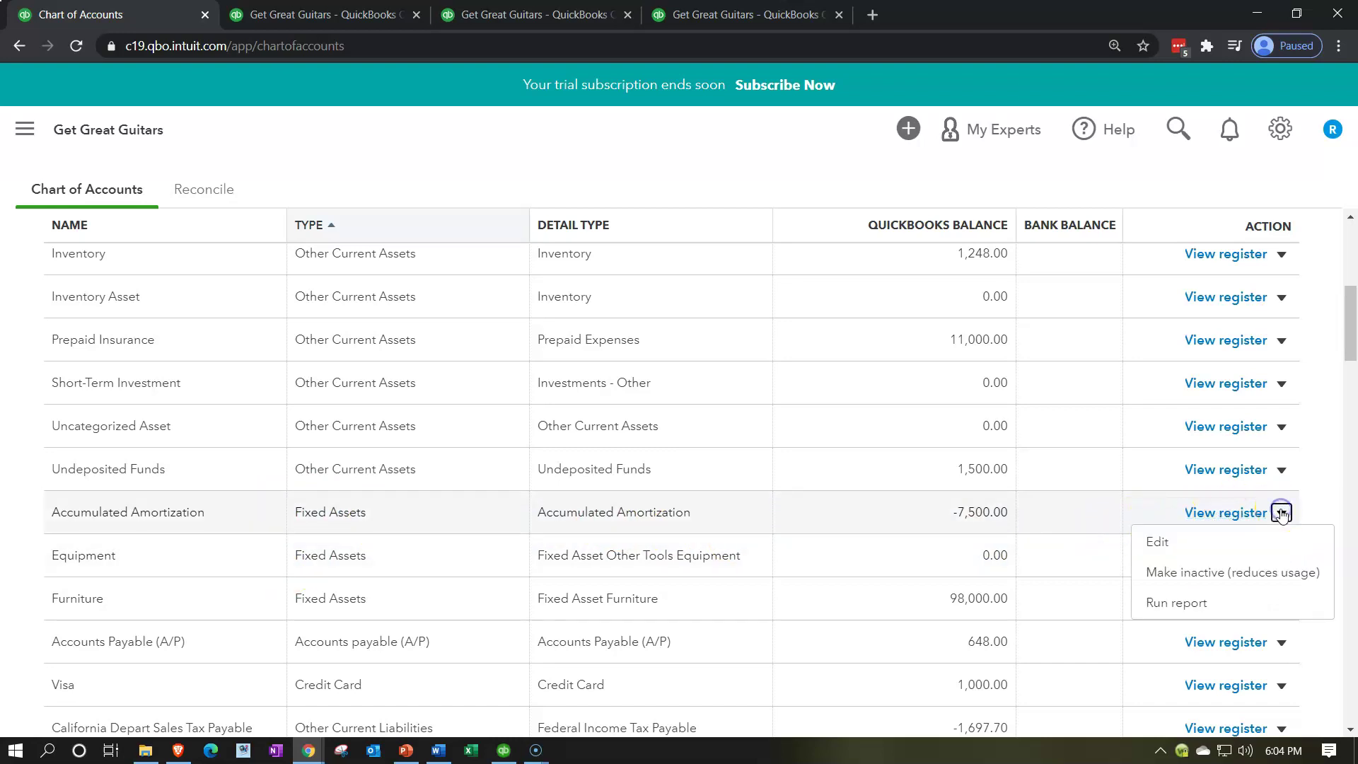
left_click(1166, 535)
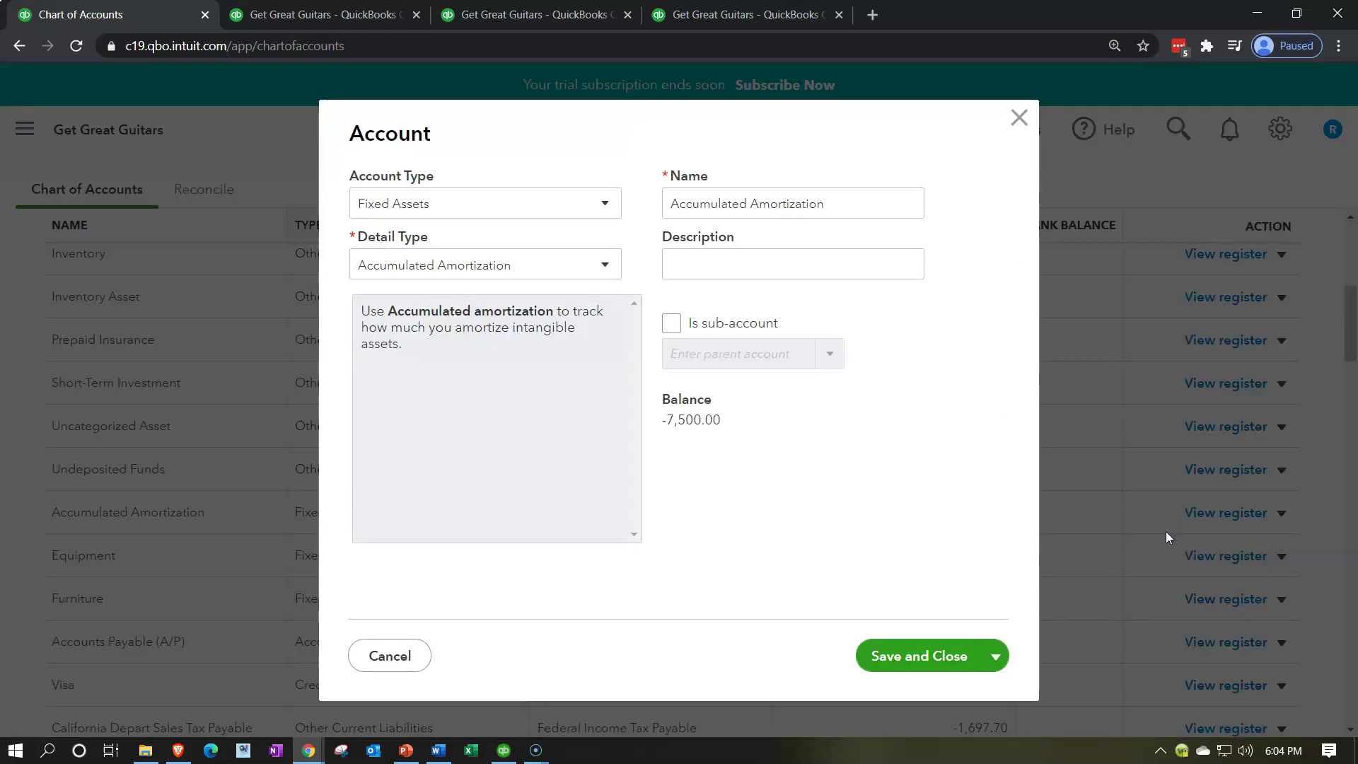
left_click(838, 203)
triple_click(838, 204)
left_click(838, 204)
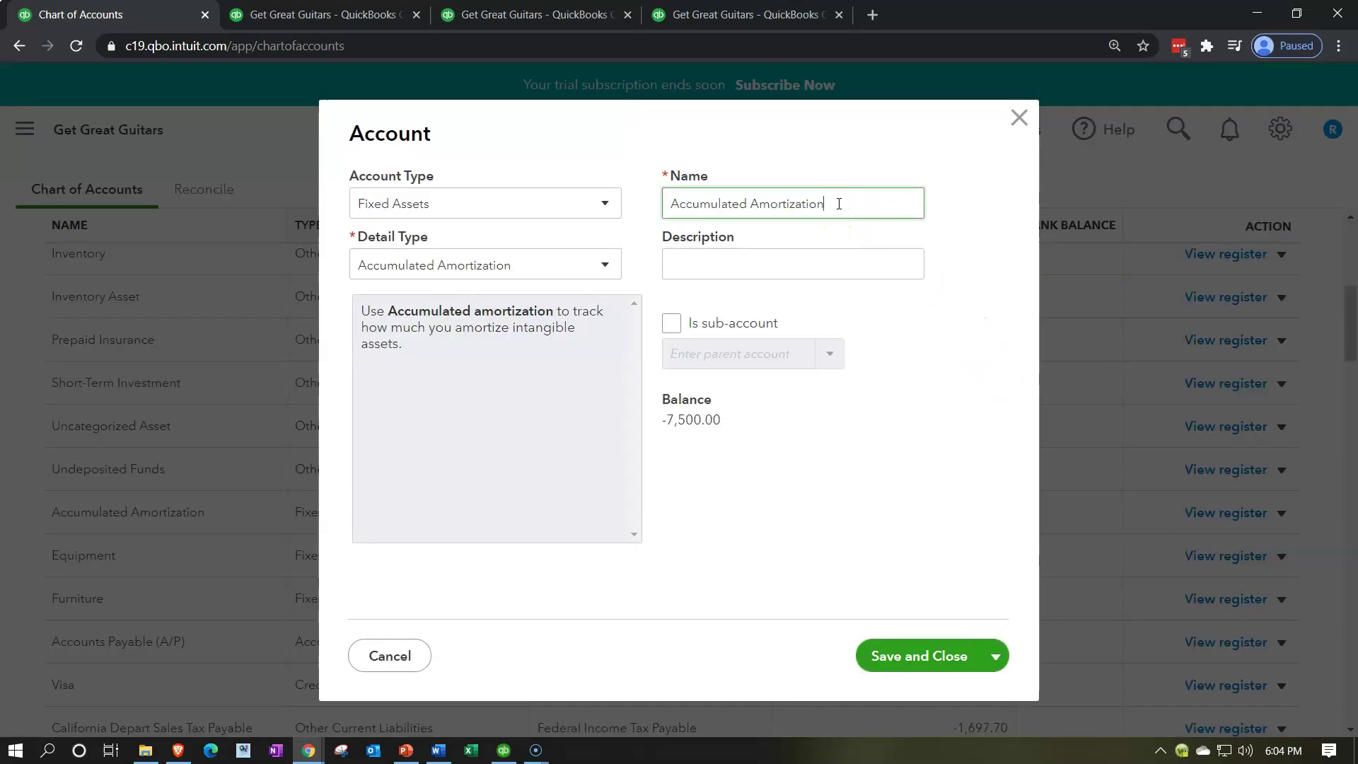
key("BackSpace")
key("BackSpace")
key("BackSpace")
key("BackSpace")
key("BackSpace")
key("BackSpace")
key("BackSpace")
key("BackSpace")
Step: Set the account's detail type to Accumulated Depreciation and rename the account Acc Derpe Furniture
left_click(584, 266)
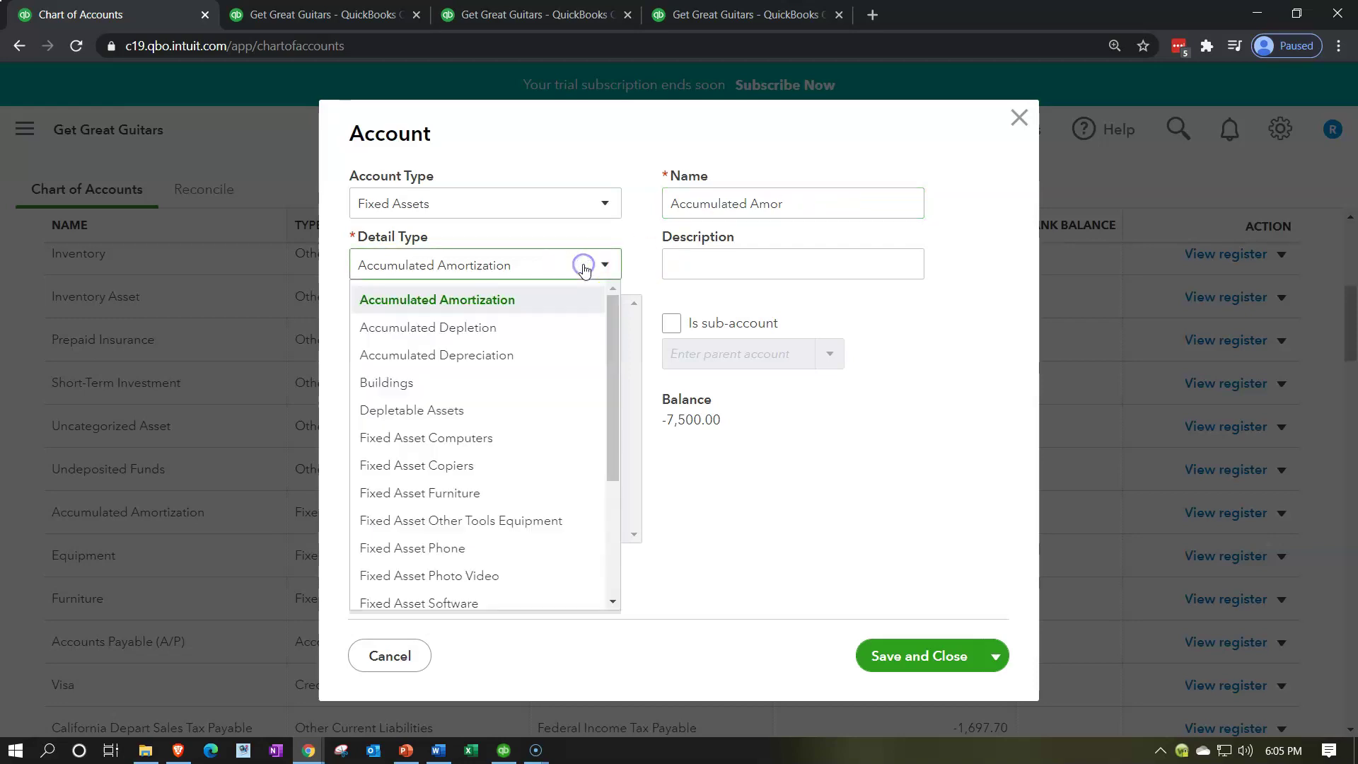
left_click(552, 355)
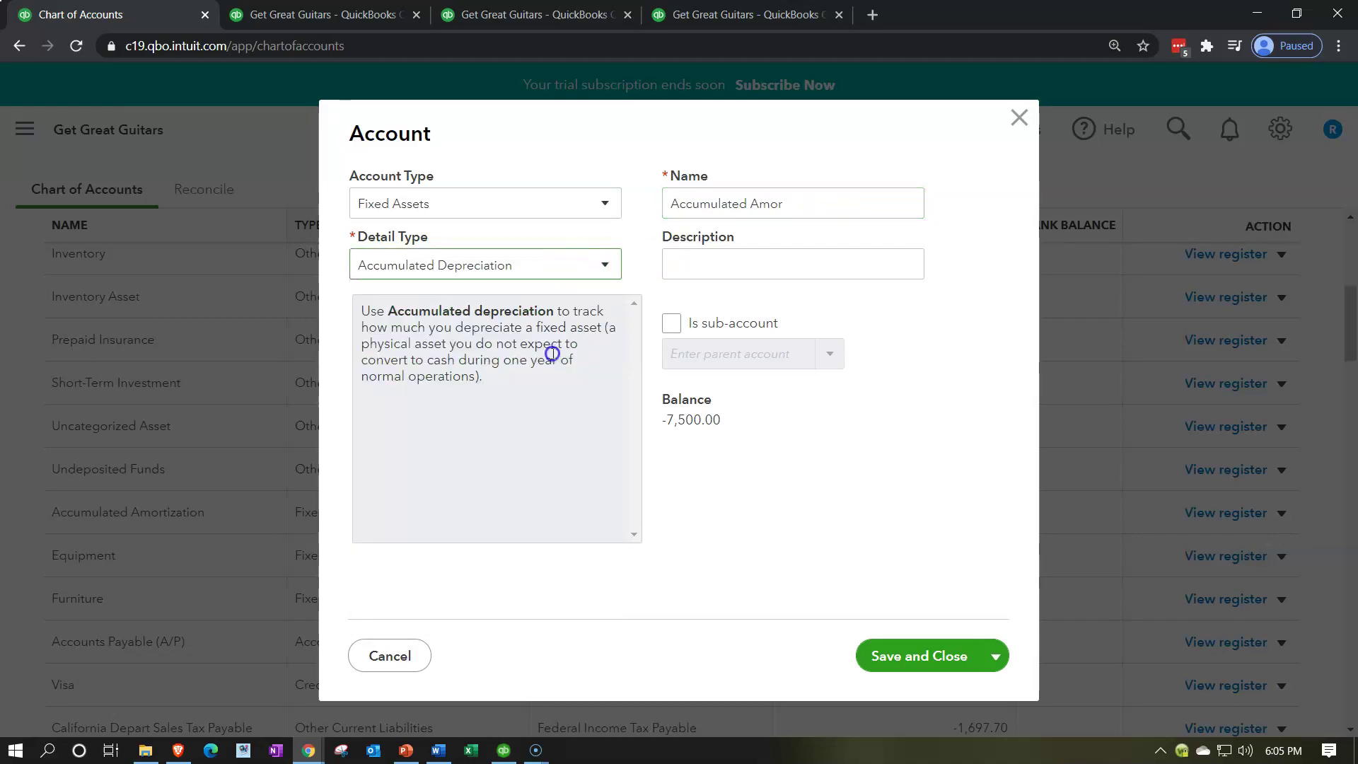
left_click(785, 203)
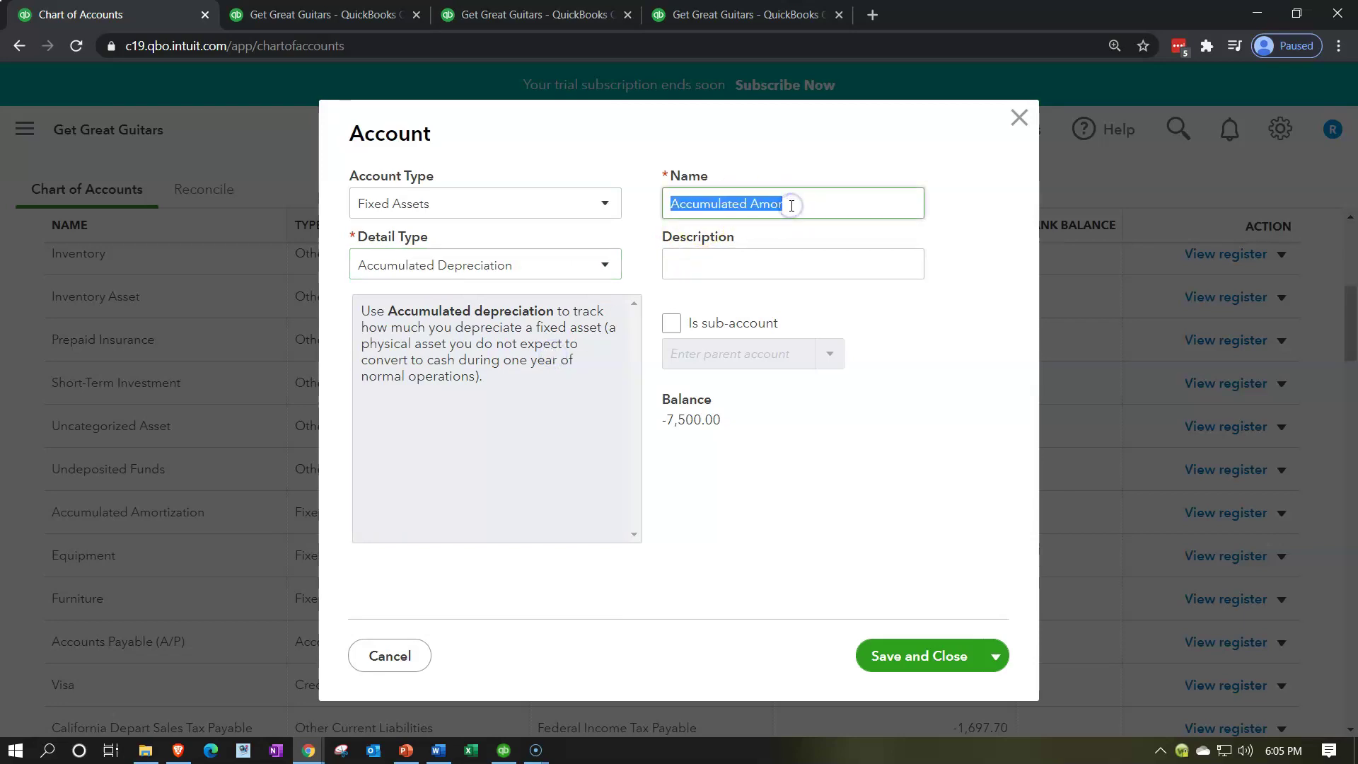
left_click(790, 205)
key("BackSpace")
key("BackSpace")
key("BackSpace")
key("BackSpace")
key("BackSpace")
key("BackSpace")
key("BackSpace")
key("BackSpace")
key("BackSpace")
key("BackSpace")
key("BackSpace")
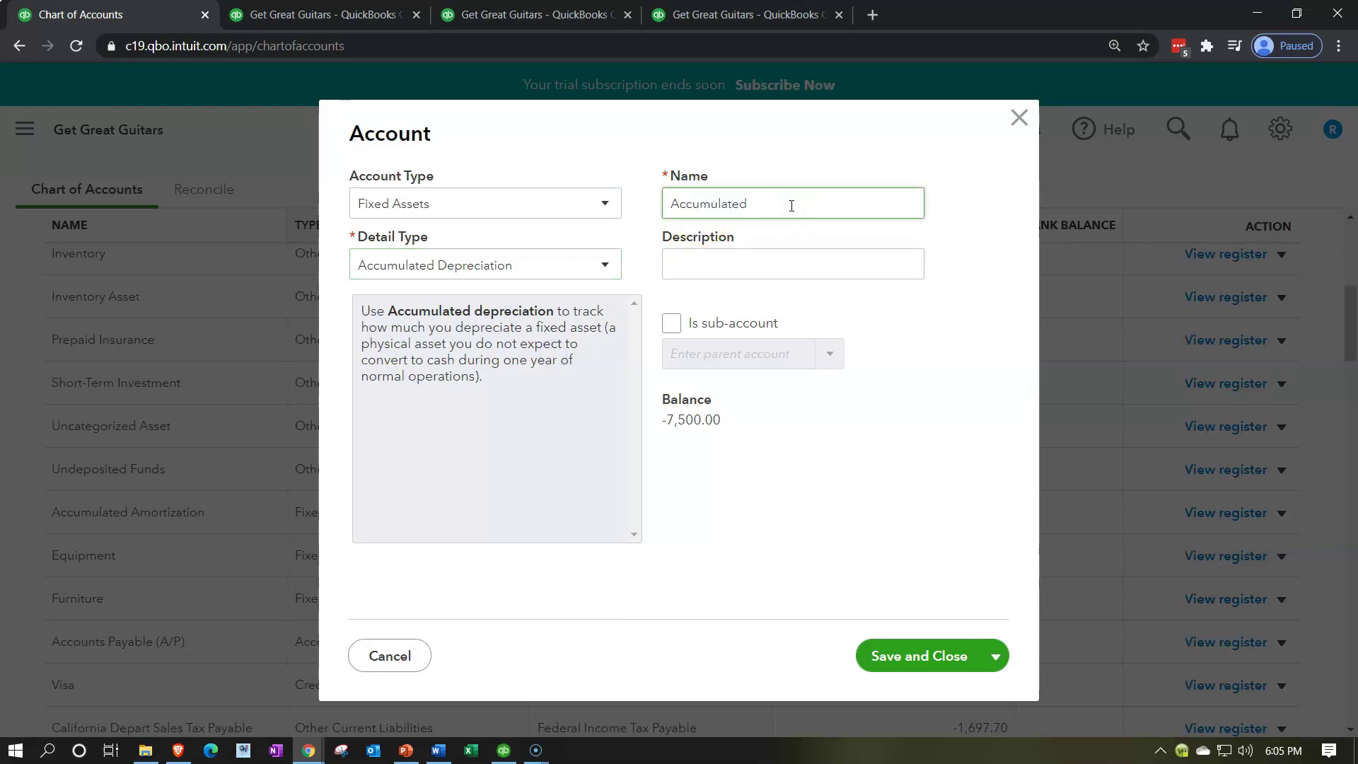
key("BackSpace")
type("Derpe")
key("Tab")
triple_click(791, 205)
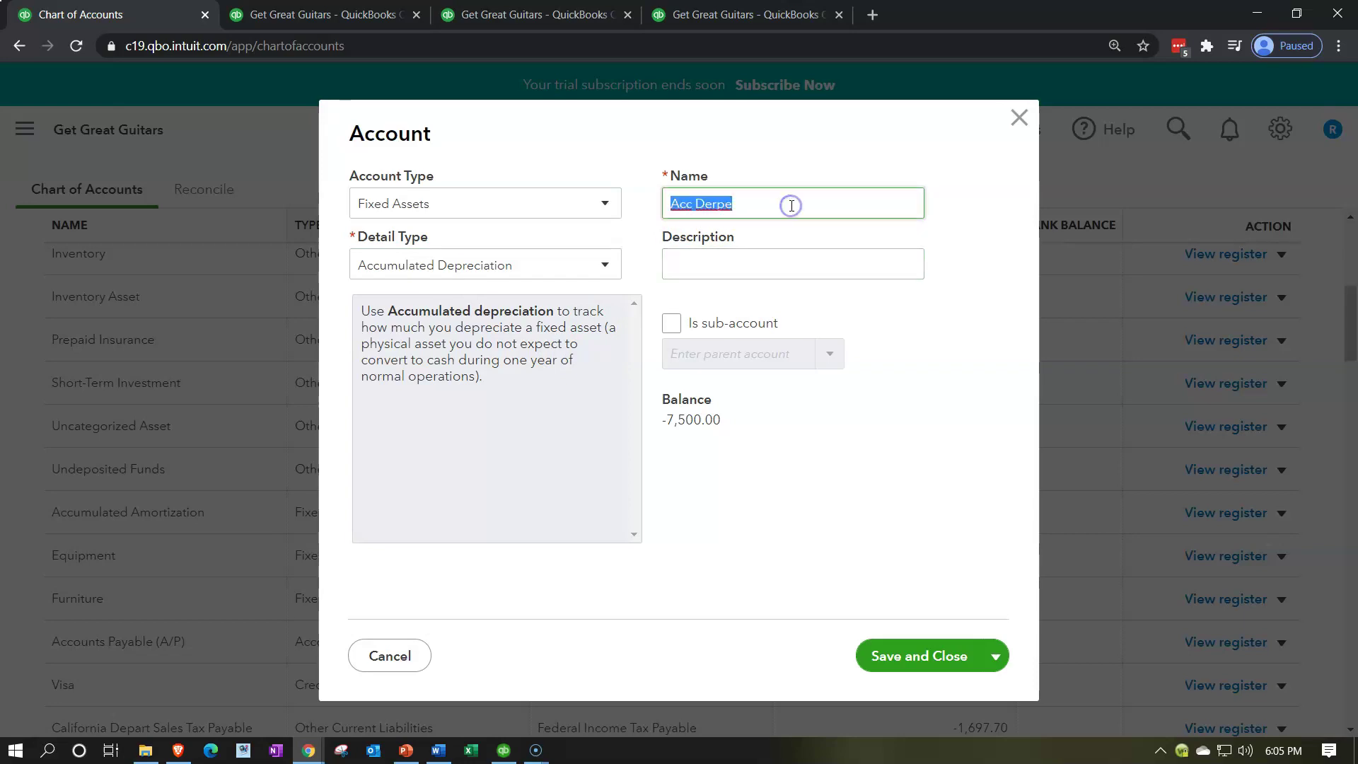
type("Furniture")
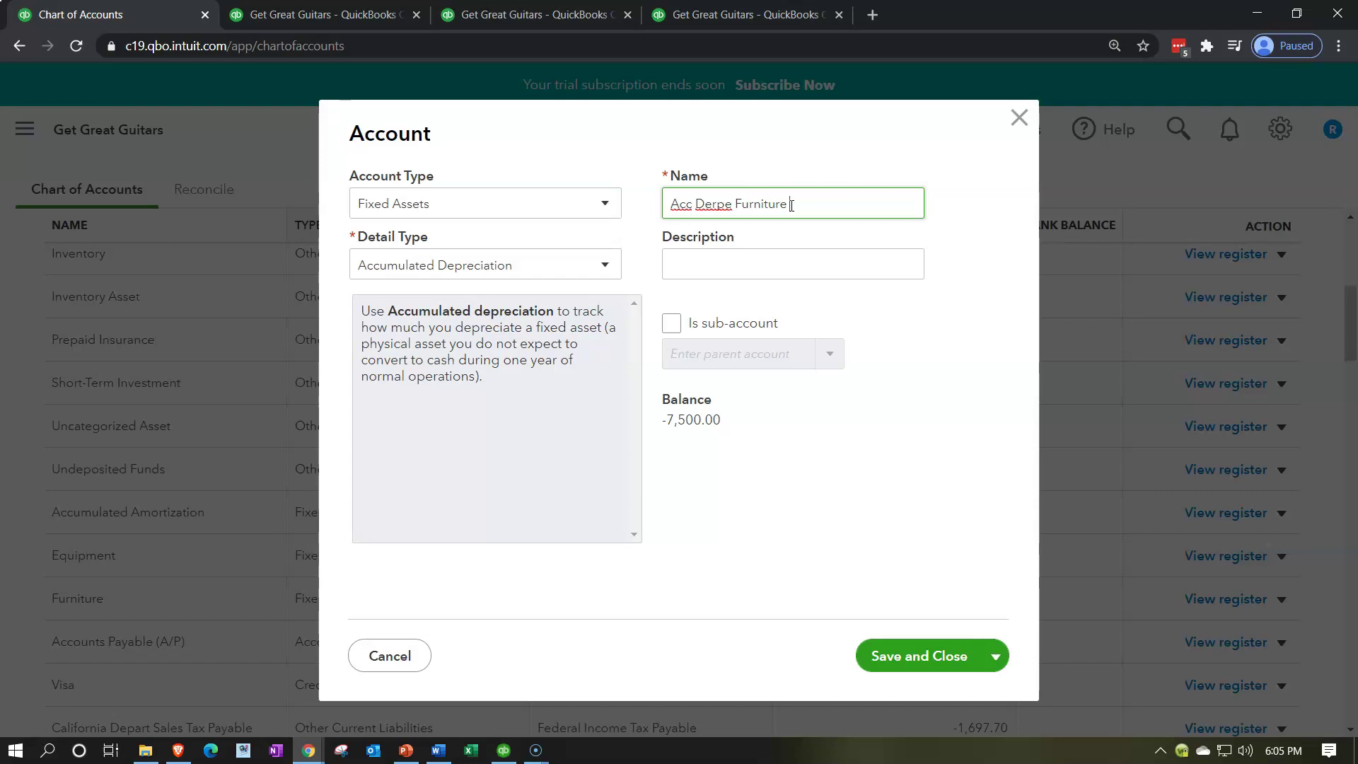
Step: Make the Acc Derpe Furniture account a sub-account of Furniture and save it
left_click(673, 324)
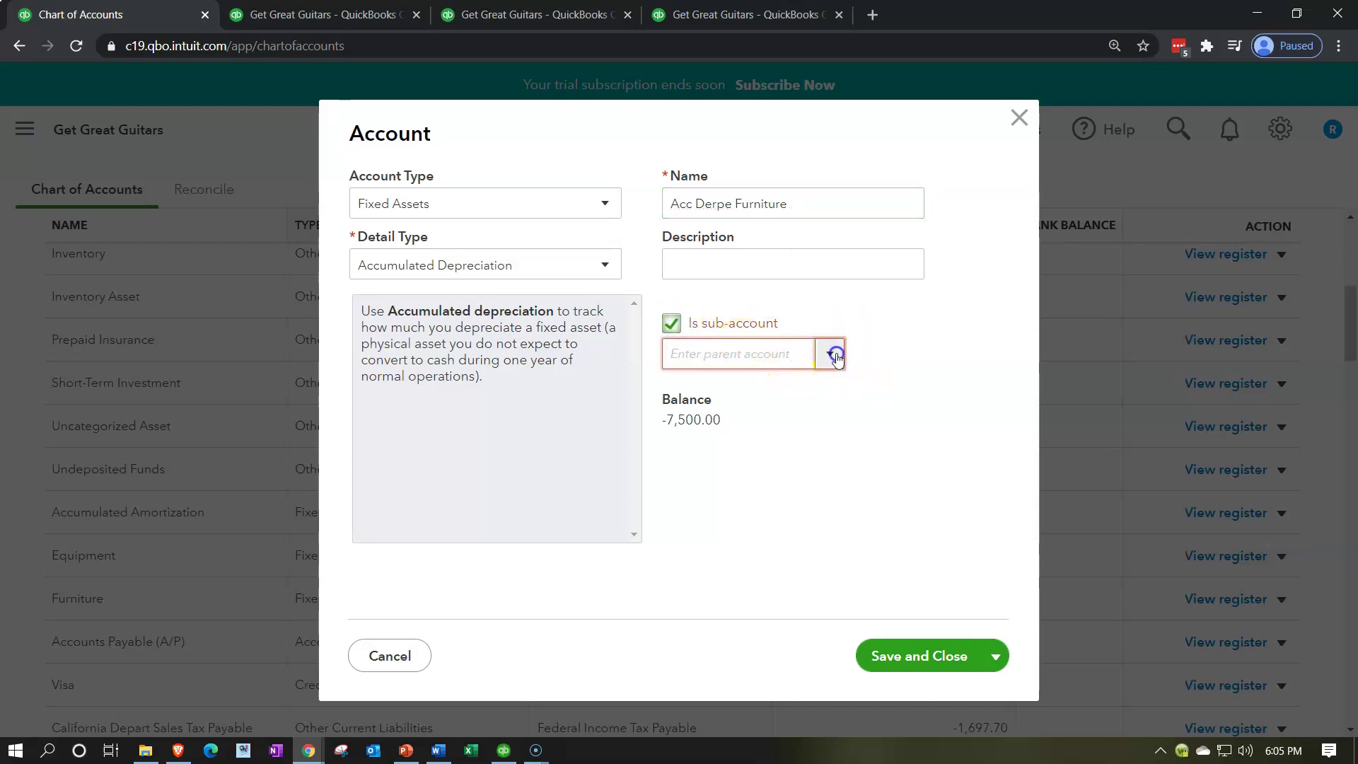
left_click(834, 356)
left_click(779, 349)
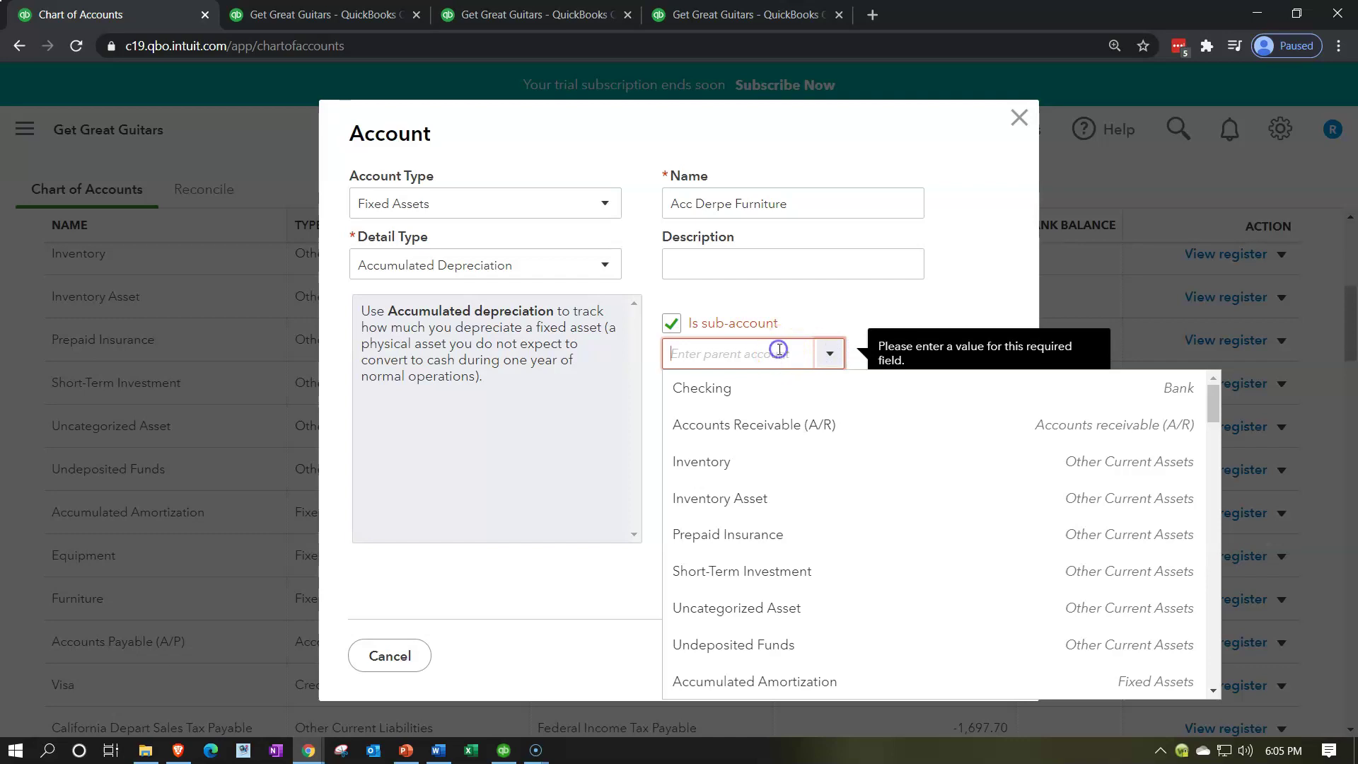
type("Furniture")
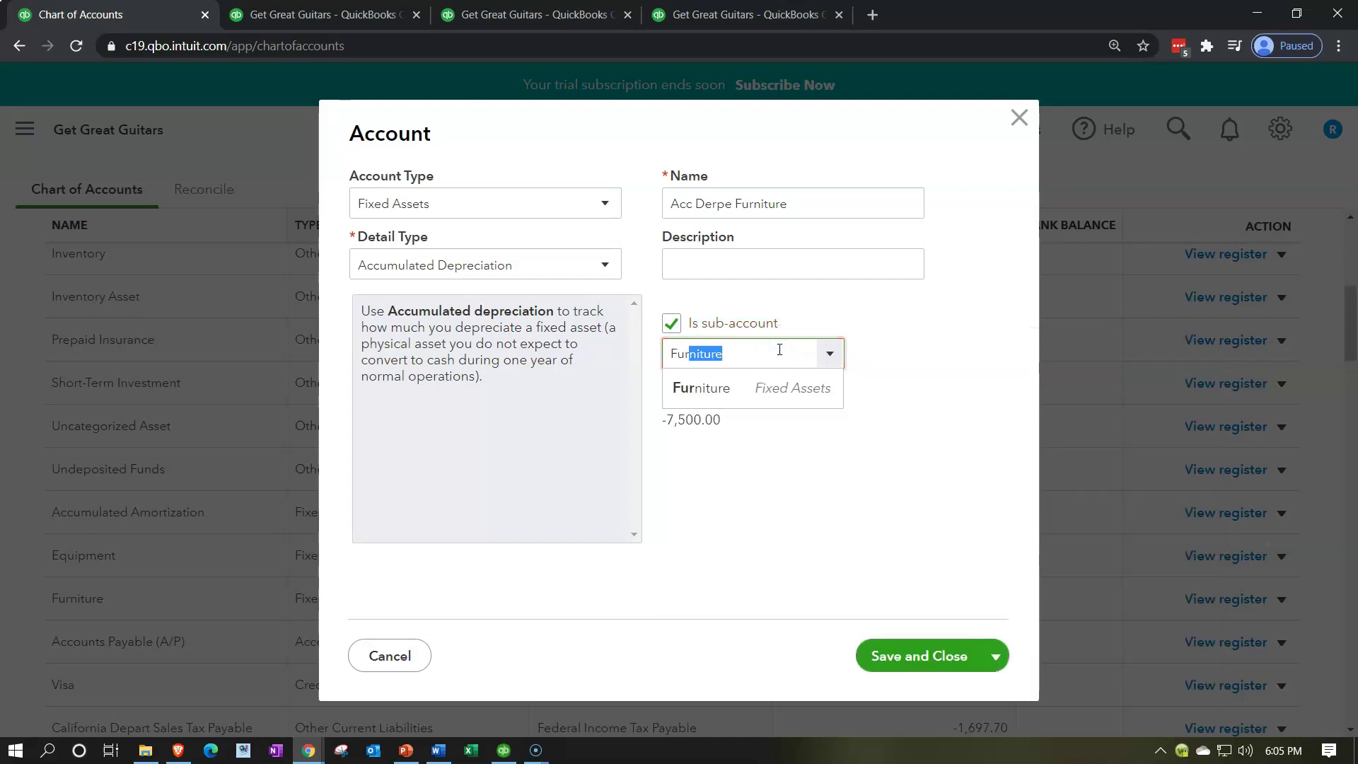
key("Tab")
left_click(733, 297)
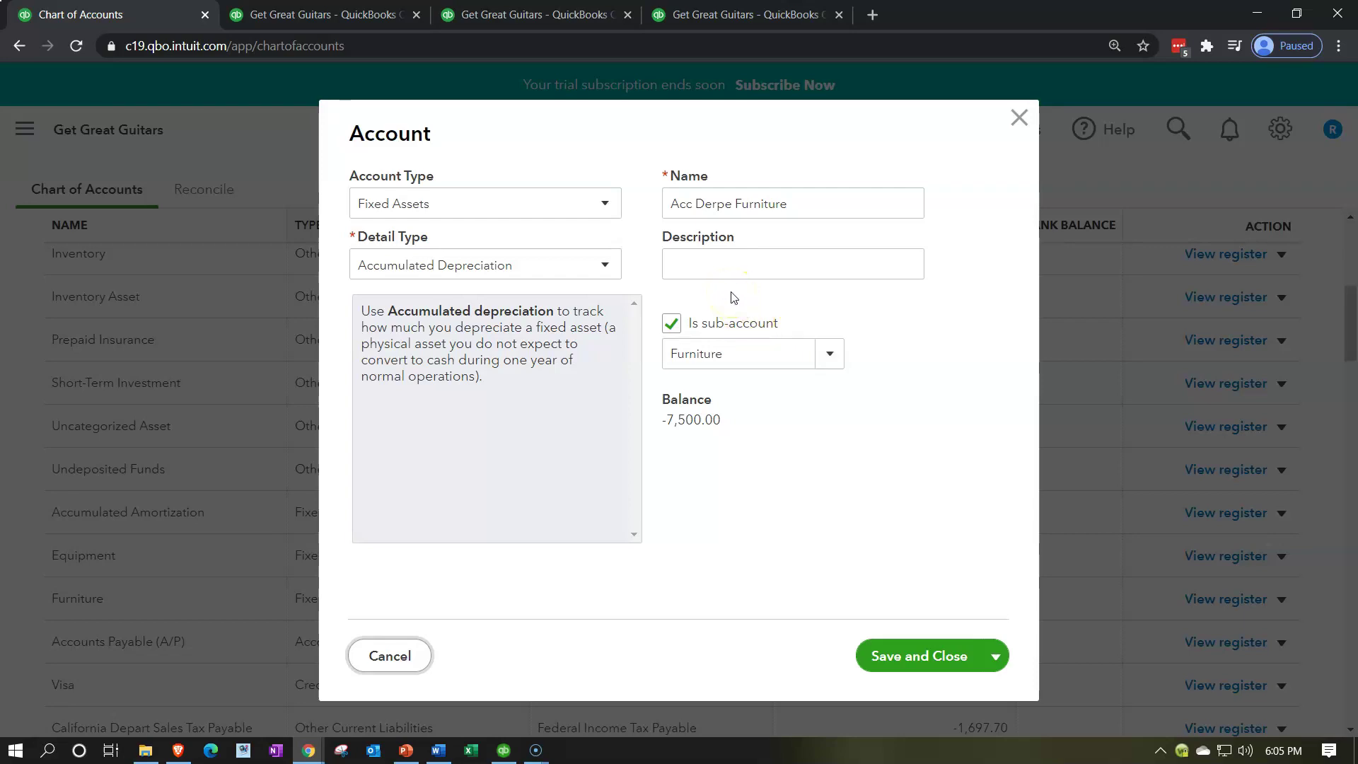
left_click(922, 647)
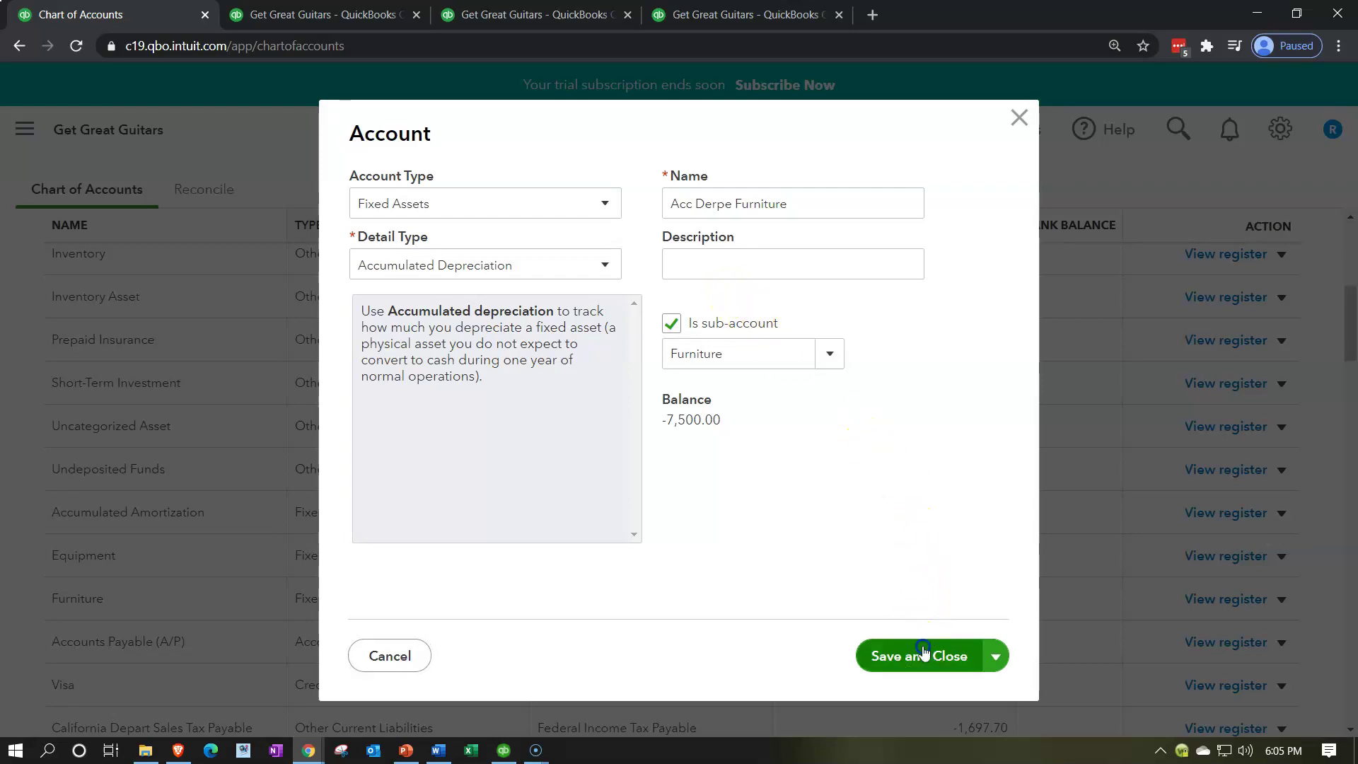
left_click(860, 450)
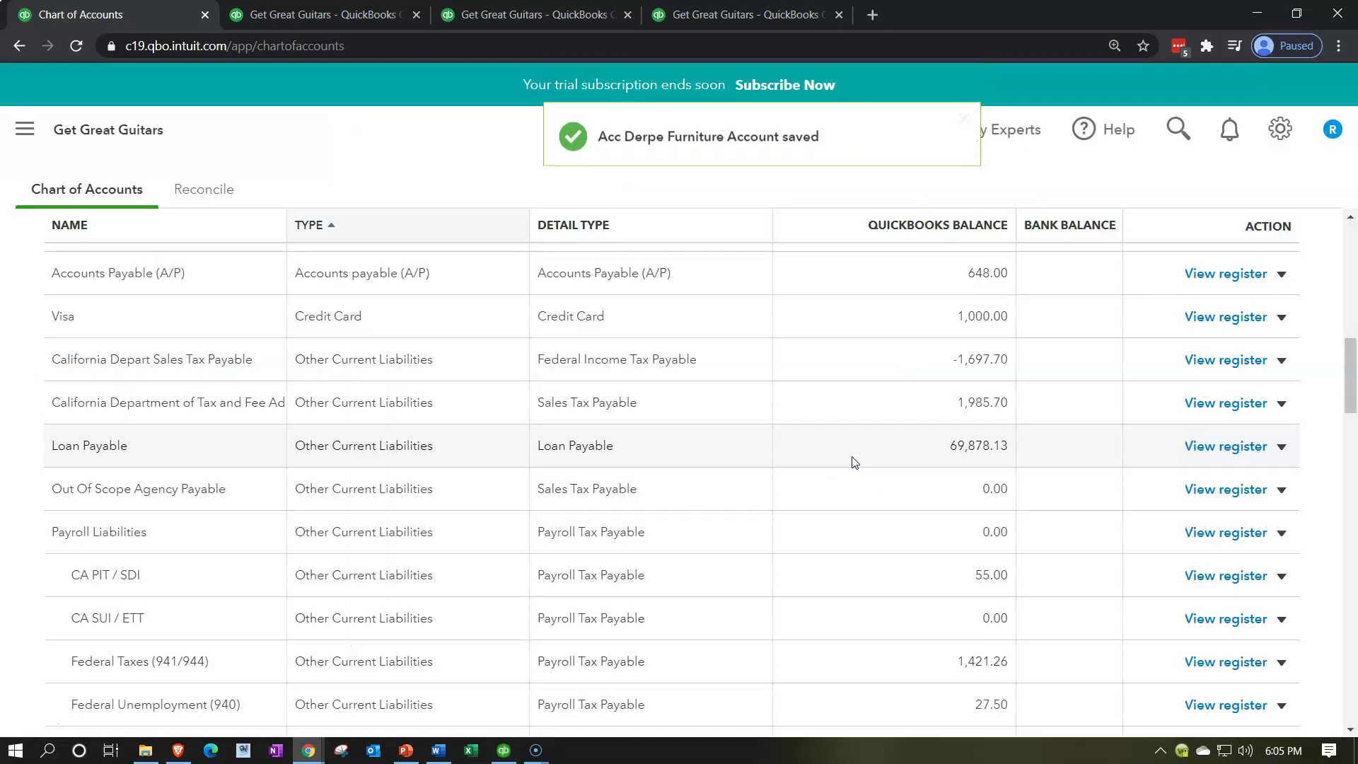
scroll(627, 524, "up", 3)
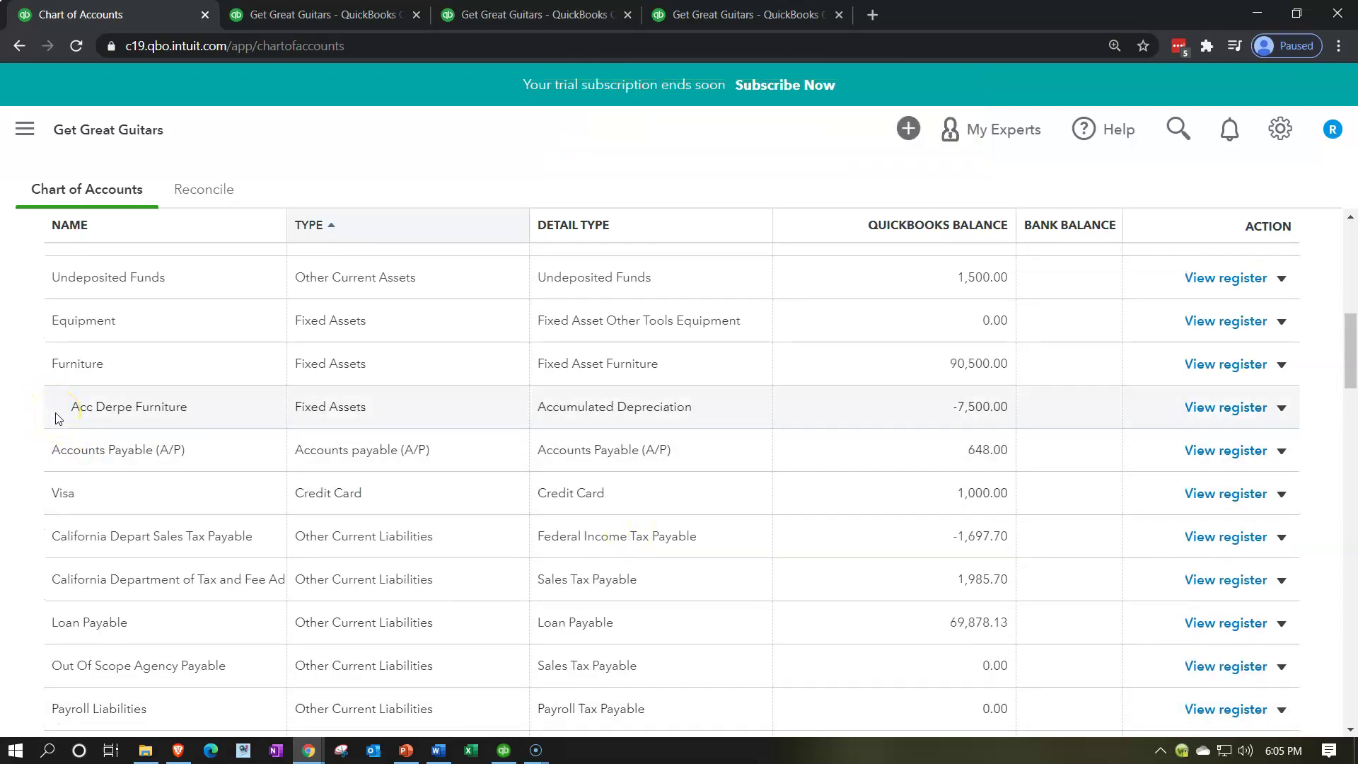
Step: Rerun the 12/31/2021 Balance Sheet report and examine its Fixed Assets section
left_click(305, 22)
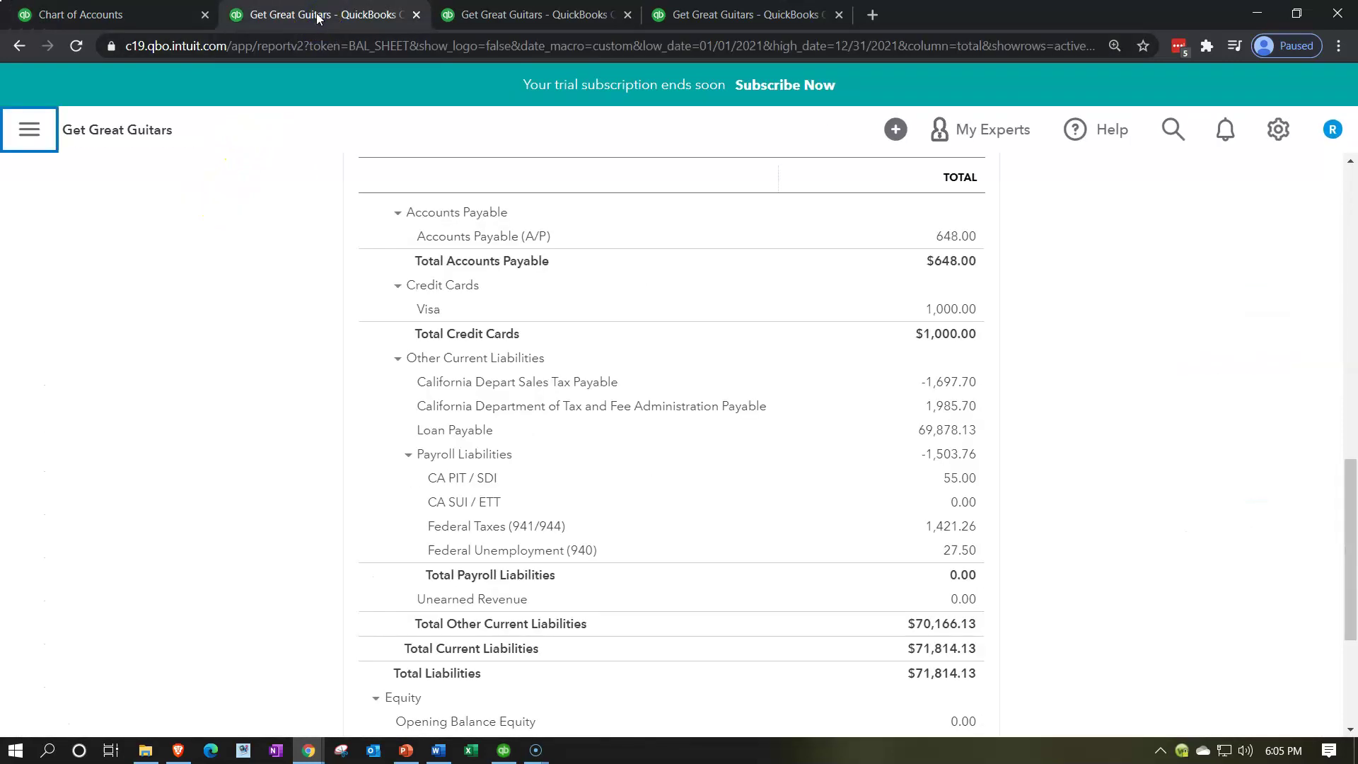
scroll(870, 402, "up", 10)
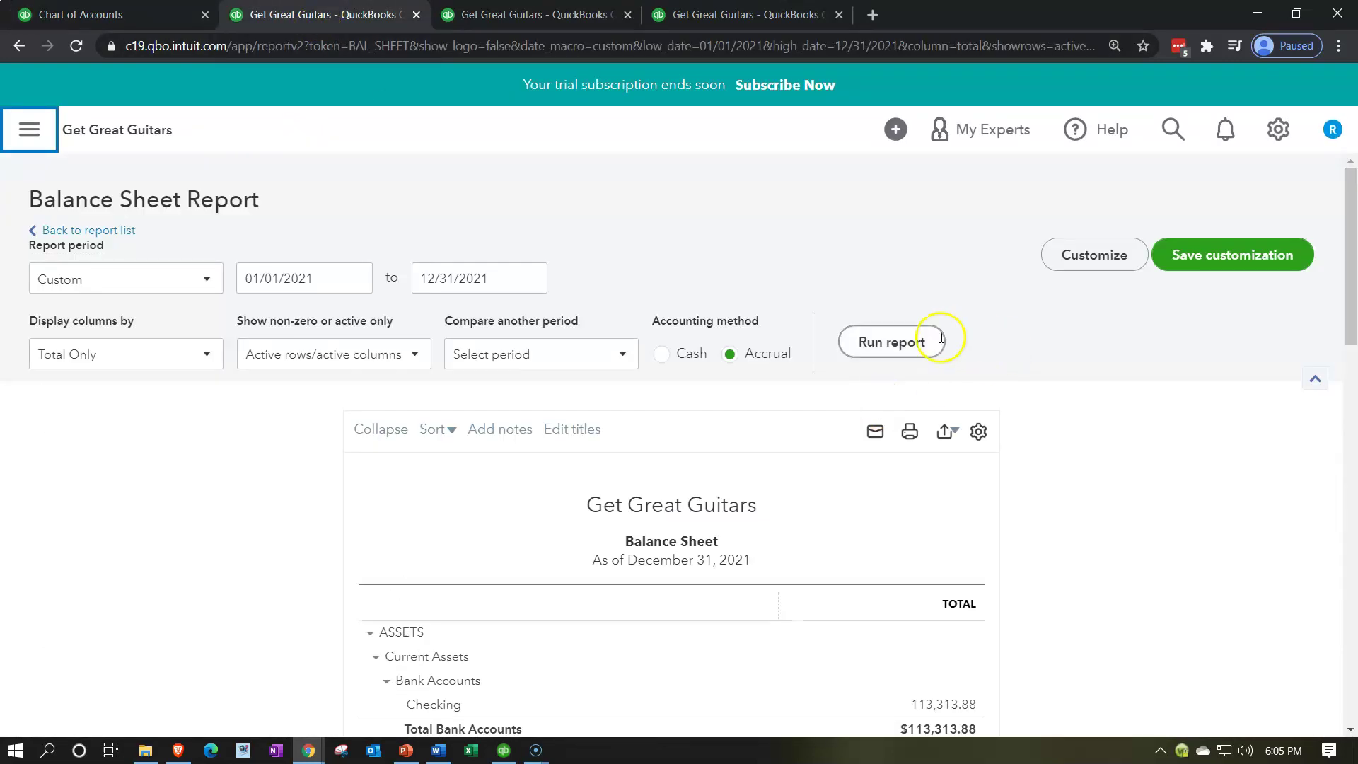
left_click(900, 339)
scroll(312, 475, "down", 3)
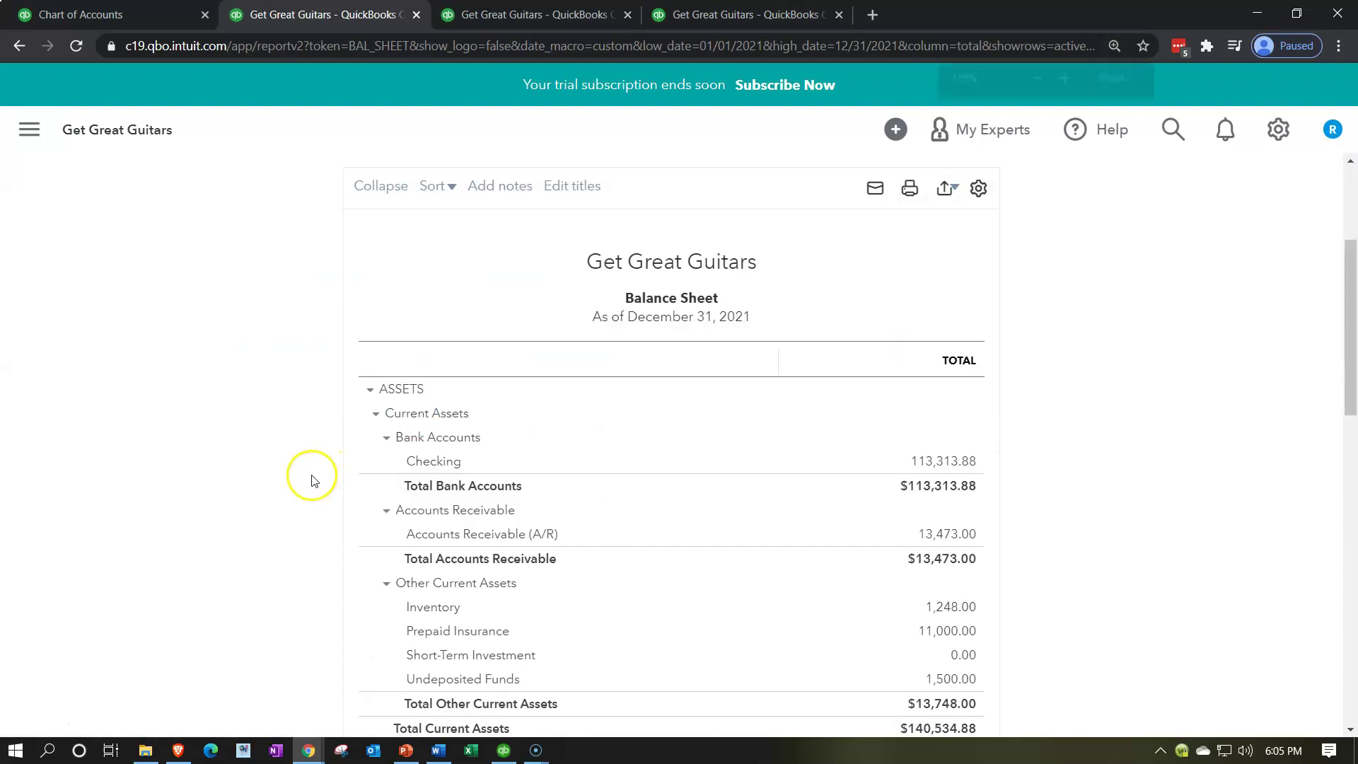
key("ctrl+plus")
key("ctrl+plus")
key("ctrl+minus")
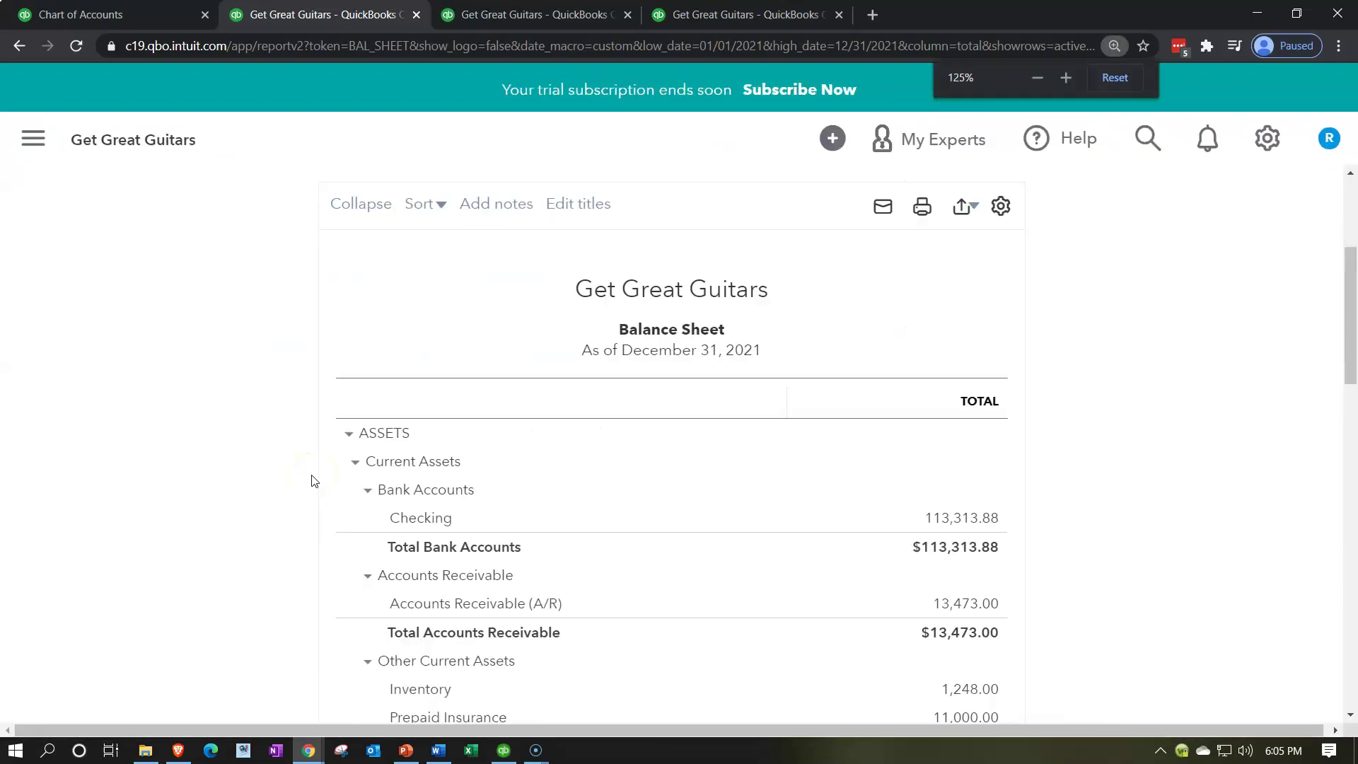
scroll(312, 481, "down", 5)
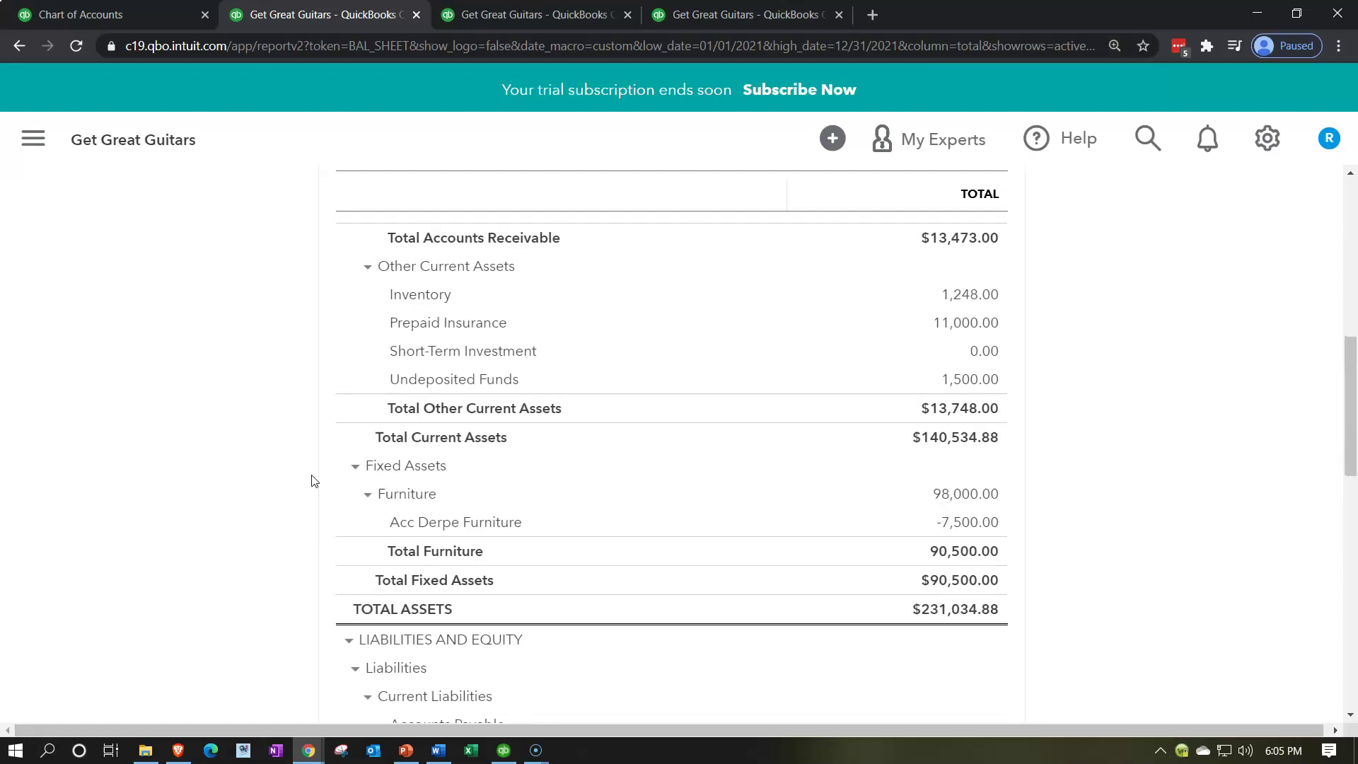
scroll(312, 481, "down", 1)
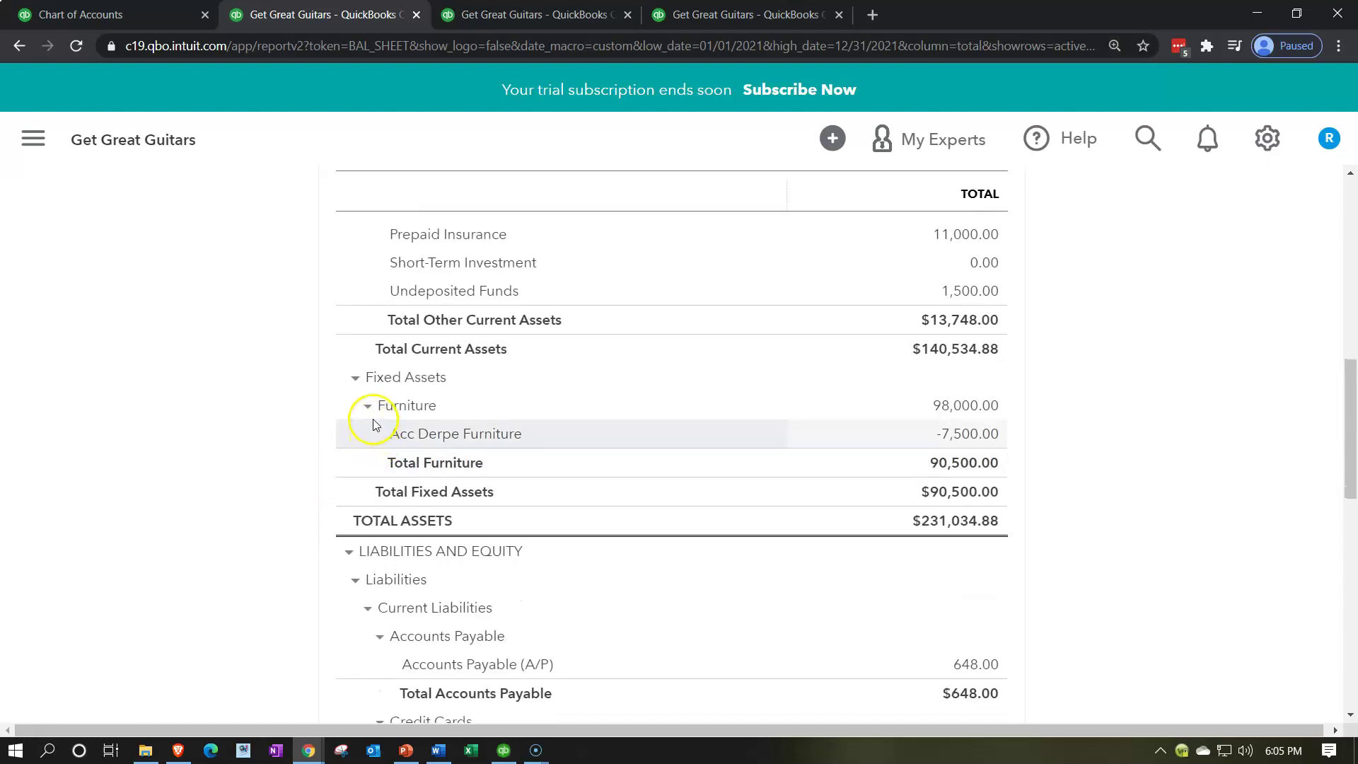
Step: Collapse and re-expand the Furniture group under Fixed Assets to compare its net total with its account breakdown
left_click(356, 382)
left_click(355, 382)
left_click(946, 471)
left_click(368, 409)
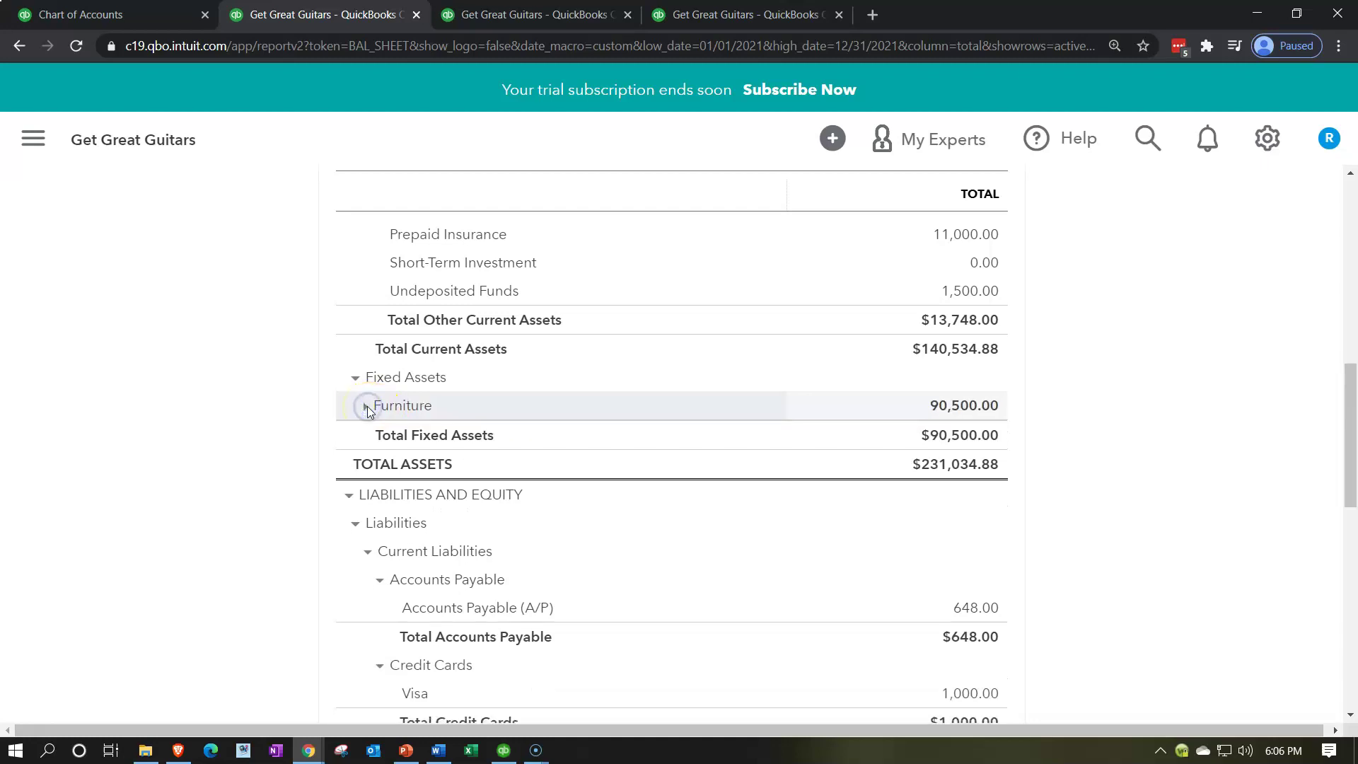
left_click(367, 406)
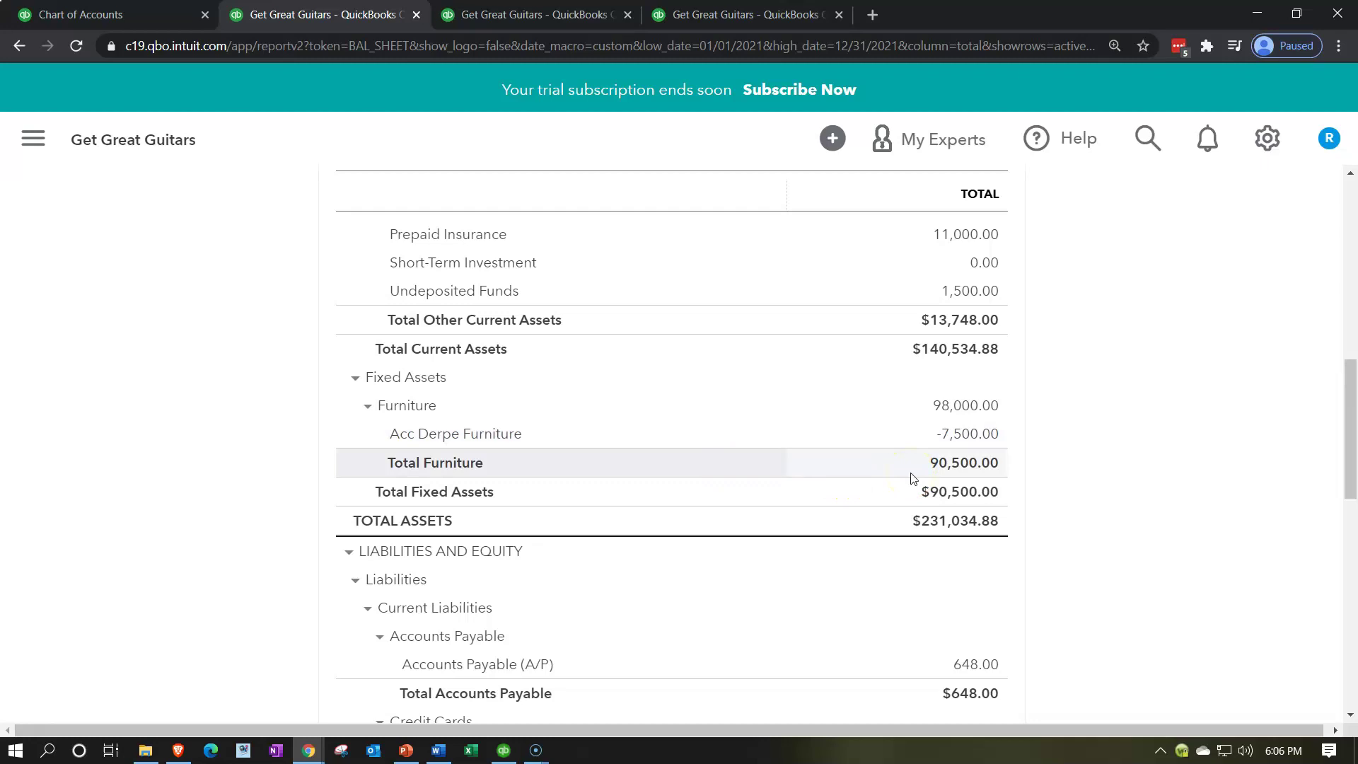
left_click(475, 221)
left_click(376, 202)
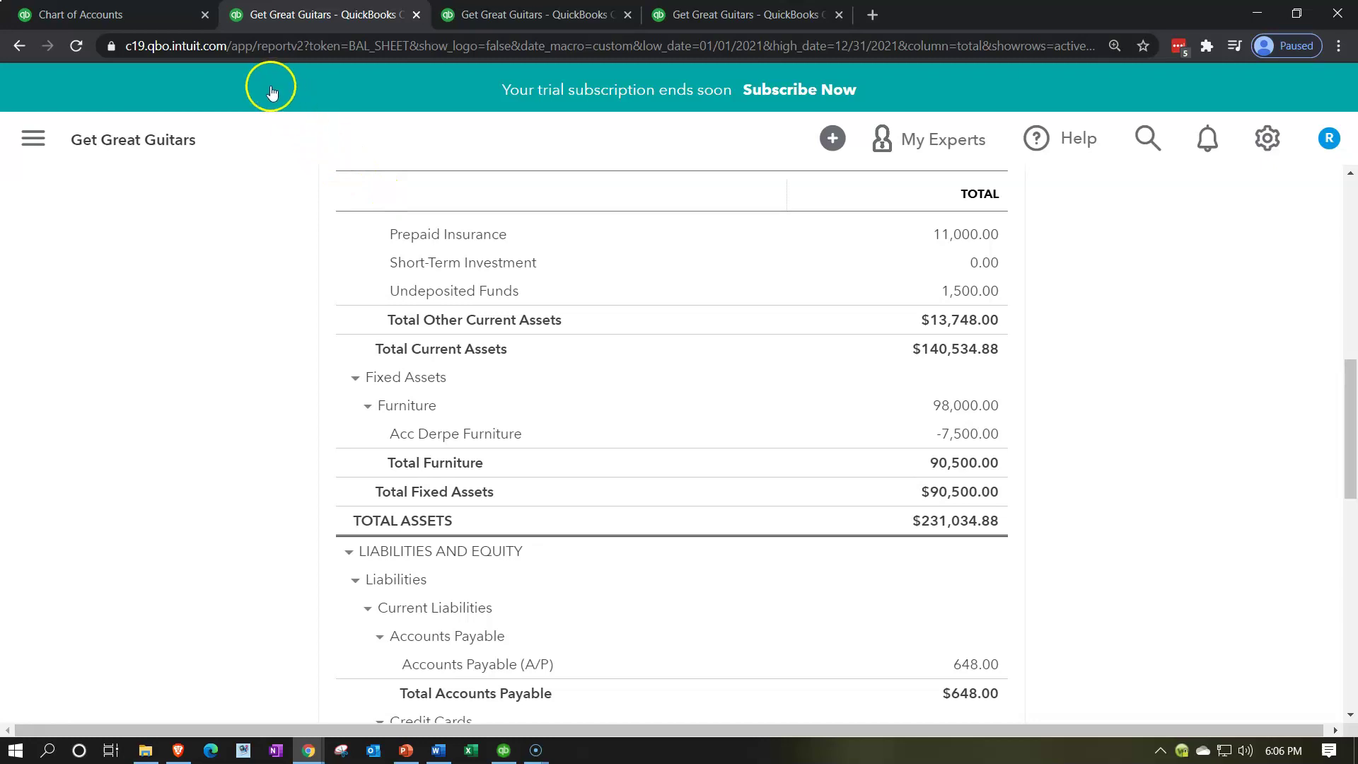
Step: Start a new account in the Chart of Accounts with account type Fixed Assets and detail type Accumulated Depreciation
left_click(124, 17)
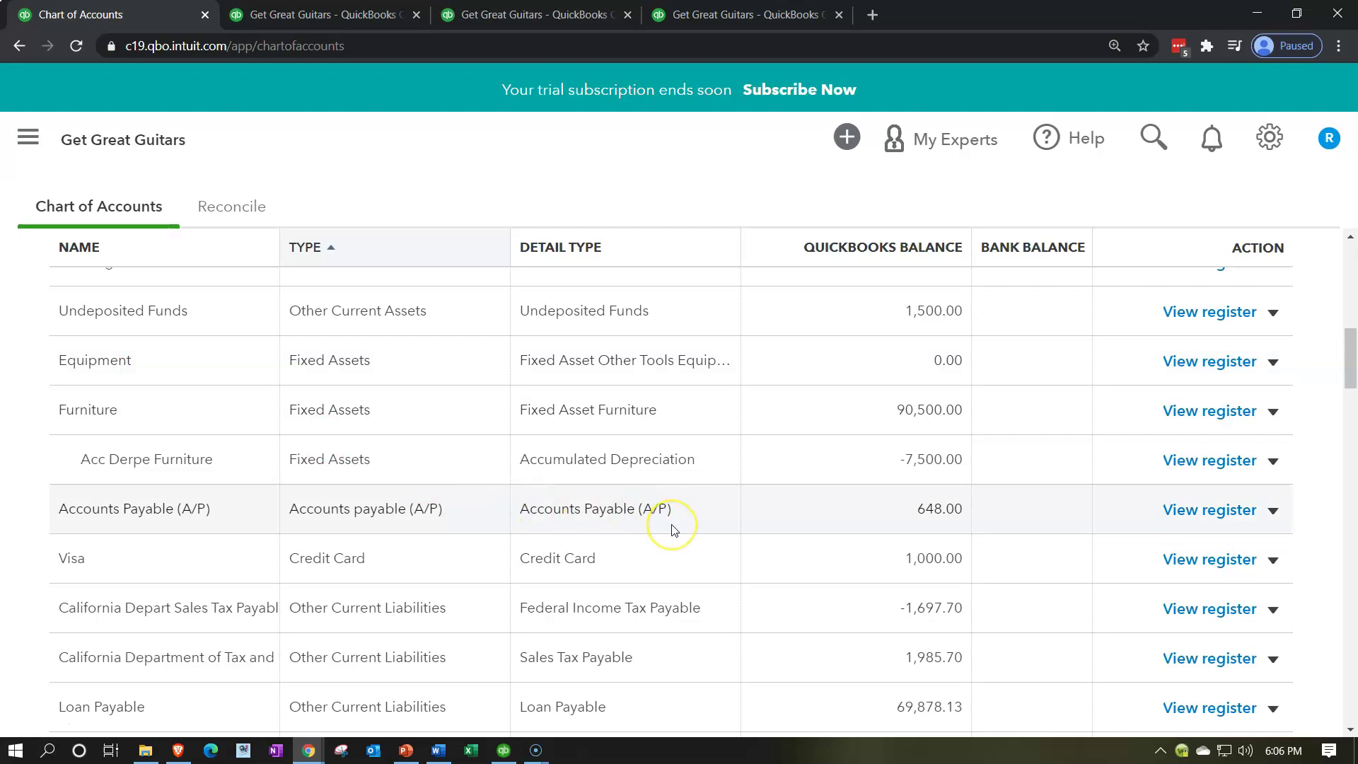
scroll(671, 526, "up", 10)
left_click(1308, 275)
left_click(1249, 272)
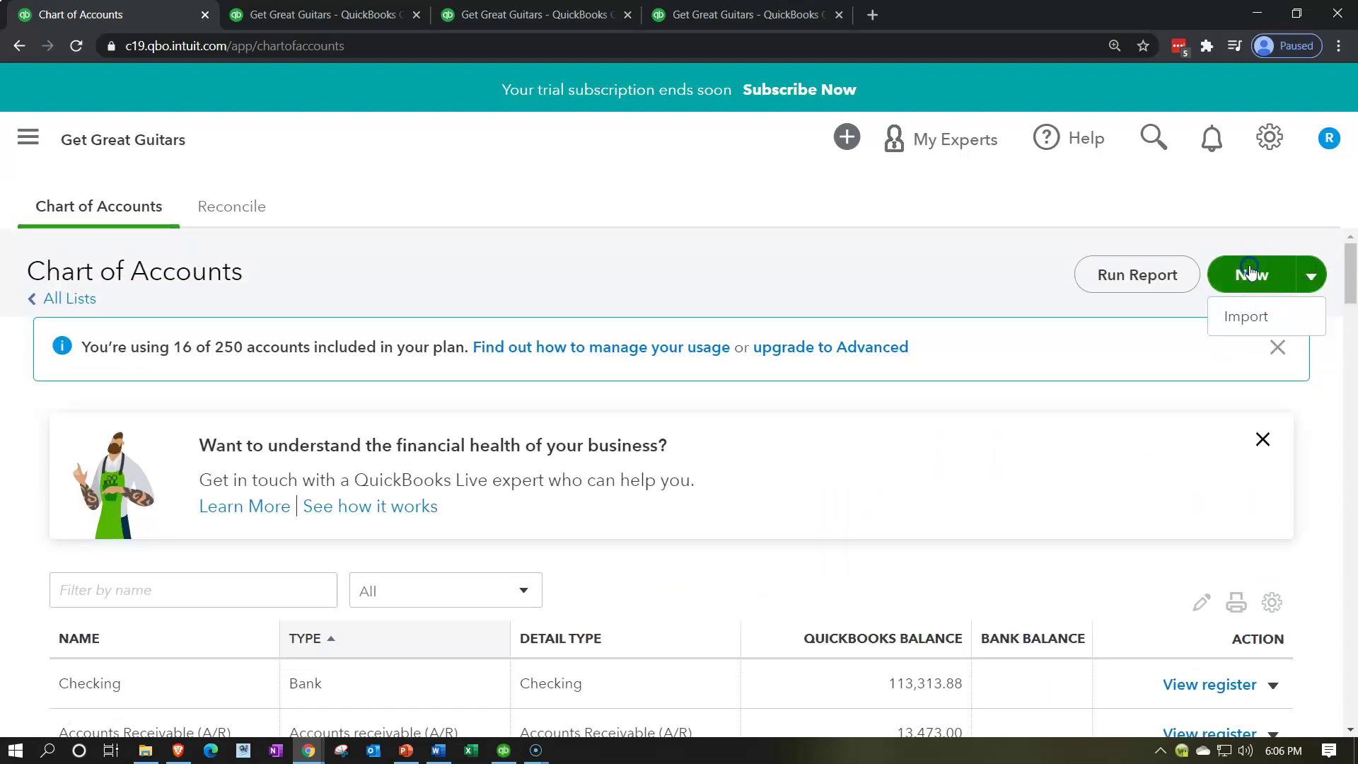
left_click(441, 232)
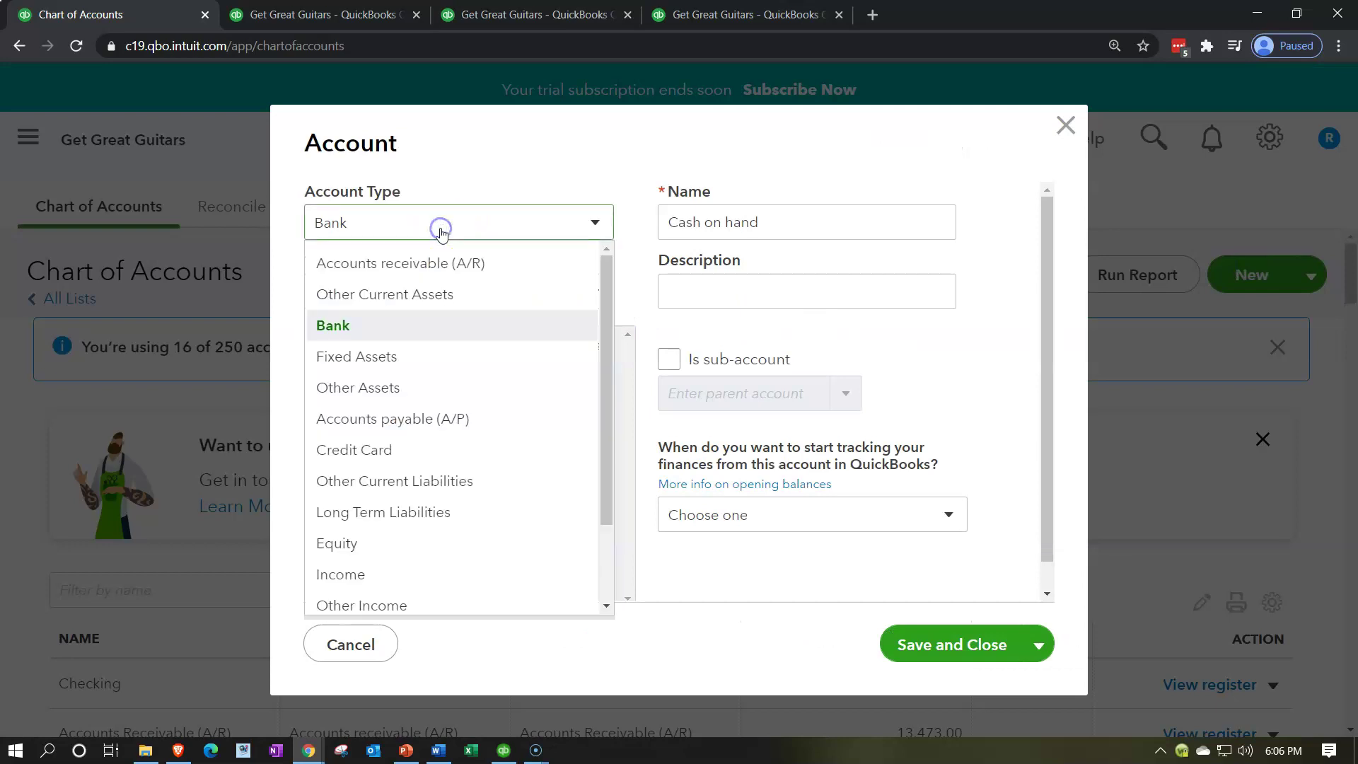
left_click(389, 350)
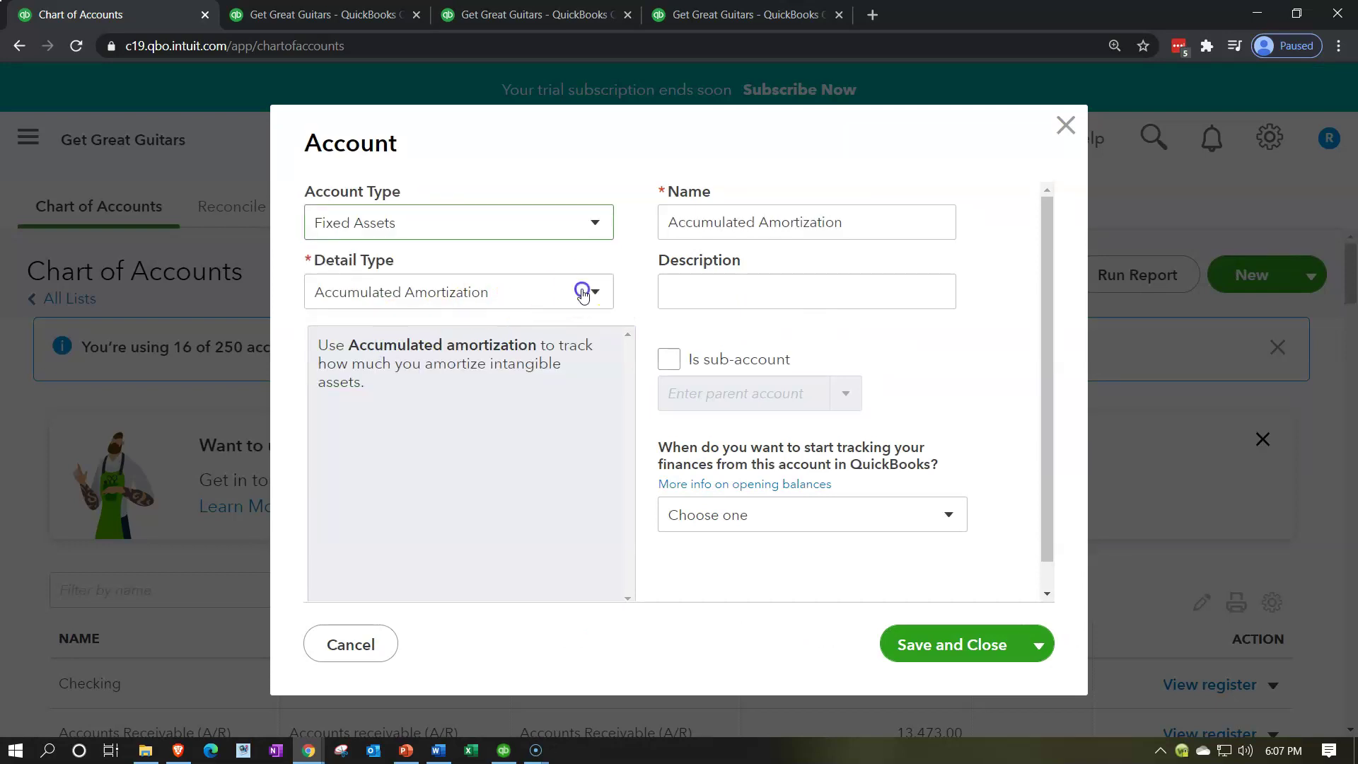
left_click(585, 291)
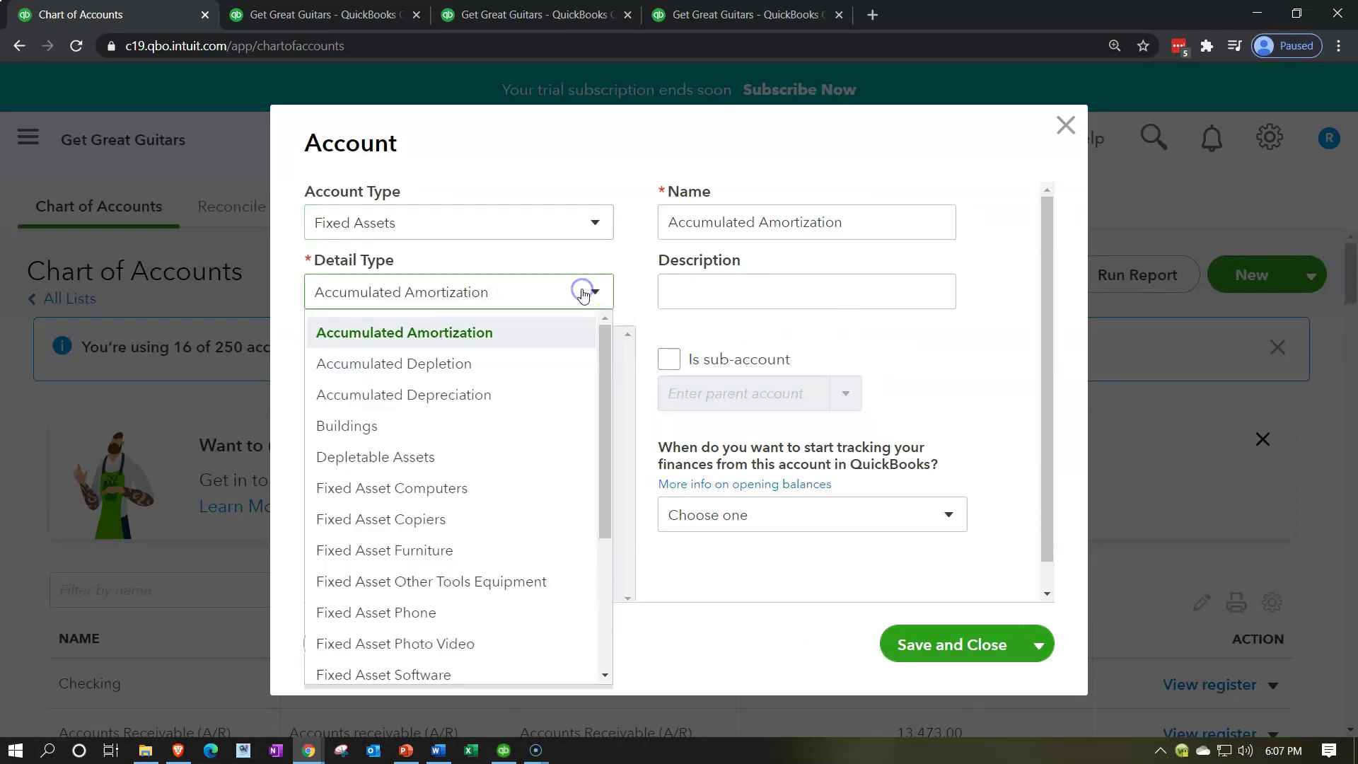
left_click(509, 398)
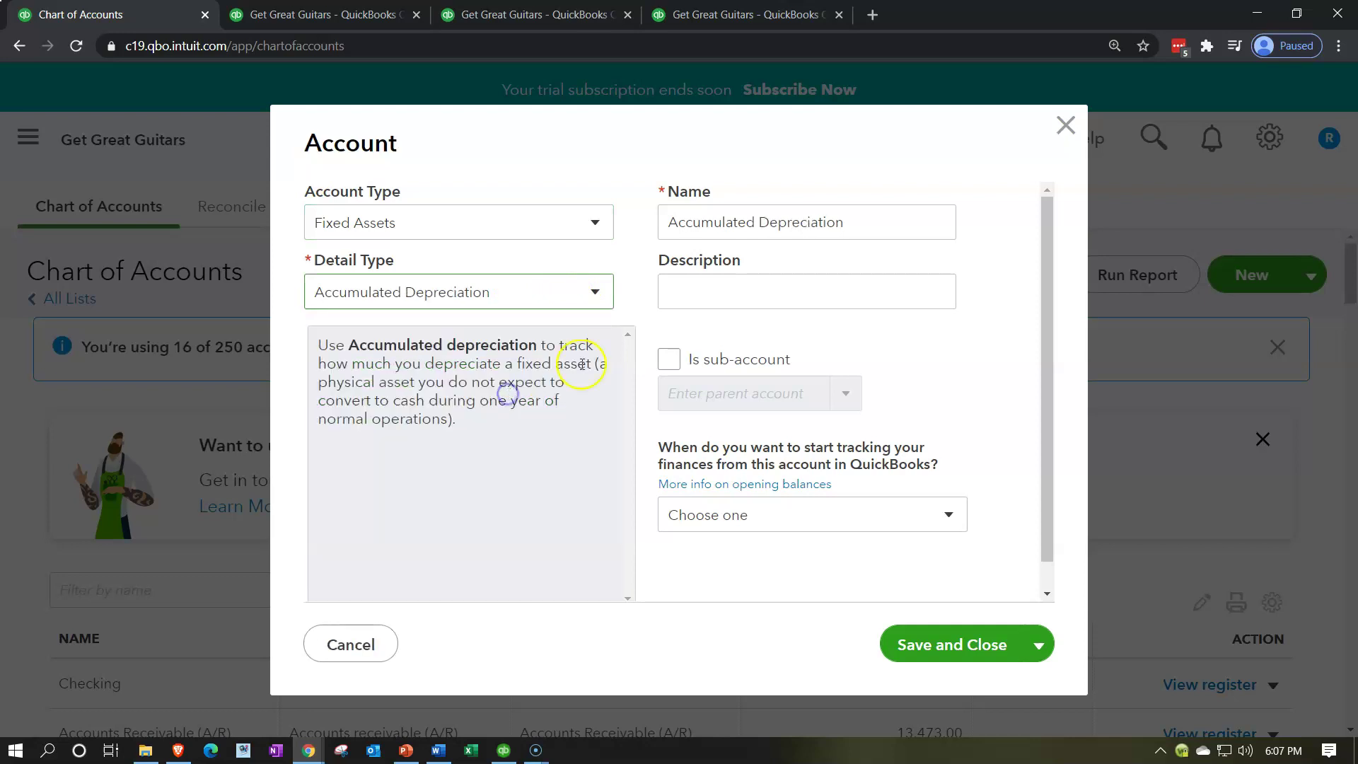
Step: Name the new accumulated depreciation account Acc Depre Equipment
triple_click(876, 223)
left_click(876, 224)
key("BackSpace")
key("BackSpace")
key("BackSpace")
key("BackSpace")
key("BackSpace")
key("BackSpace")
key("BackSpace")
key("BackSpace")
key("BackSpace")
key("BackSpace")
key("BackSpace")
key("BackSpace")
key("BackSpace")
key("BackSpace")
key("BackSpace")
key("BackSpace")
key("BackSpace")
key("BackSpace")
key("BackSpace")
key("BackSpace")
key("BackSpace")
type("Depre")
key("BackSpace")
key("BackSpace")
key("BackSpace")
type("r")
key("BackSpace")
type("pre Equipment")
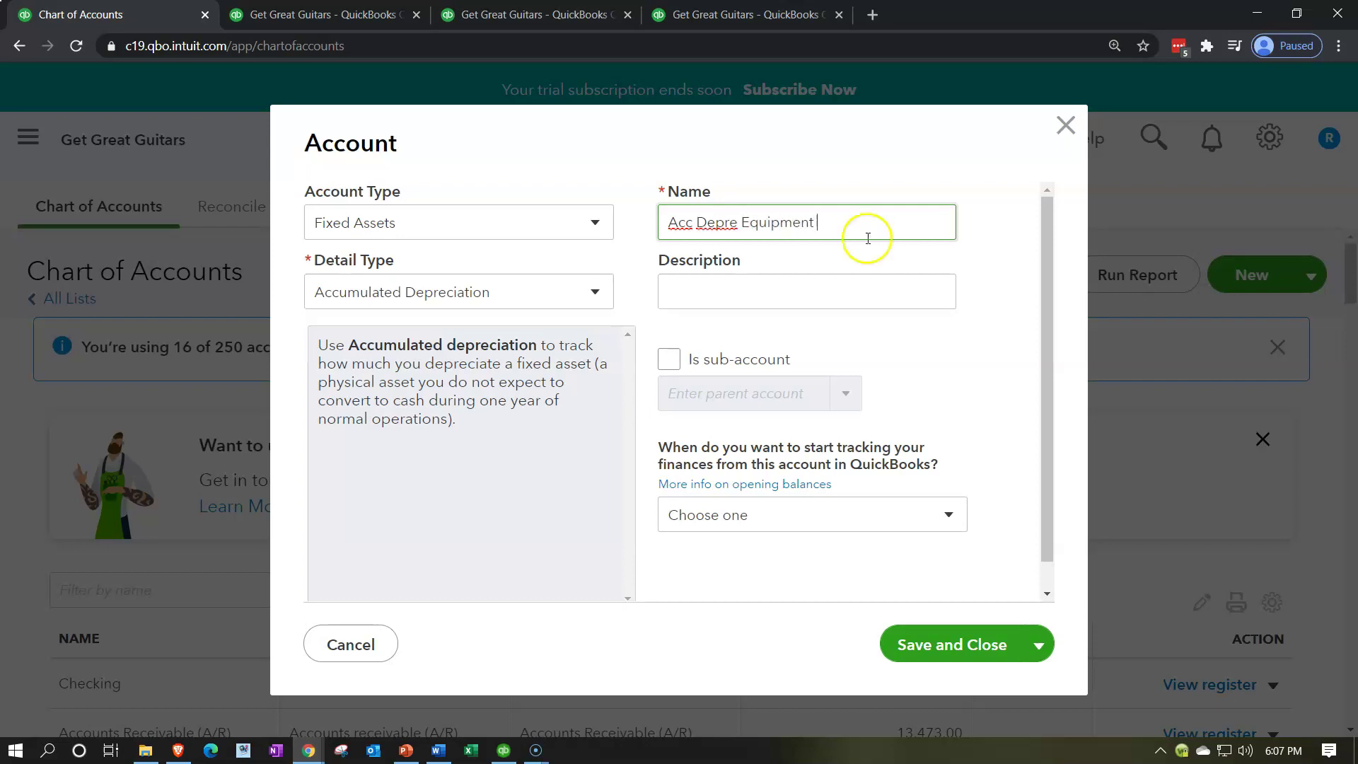
Step: Make the Acc Depre Equipment account a sub-account of Equipment, save it, and check its placement in the account list
left_click(671, 359)
left_click(712, 379)
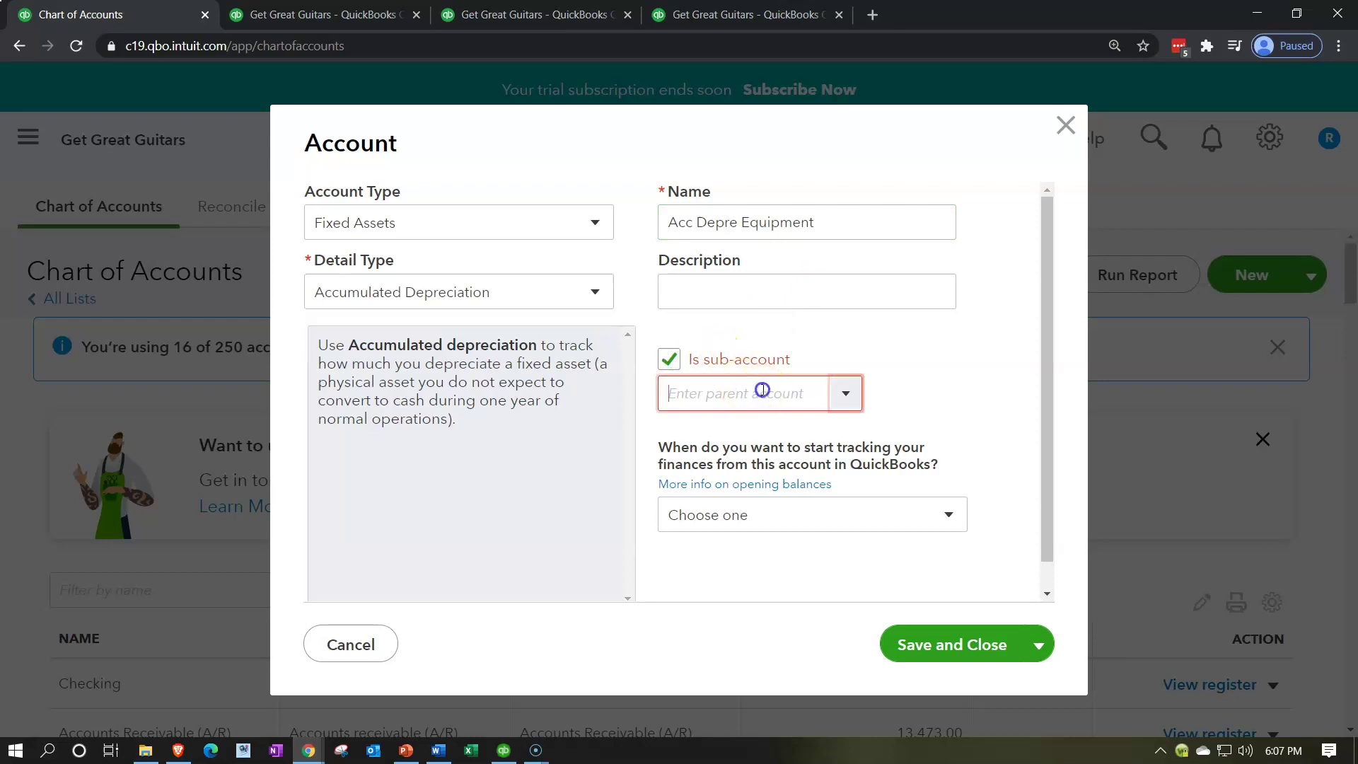
type("equipment")
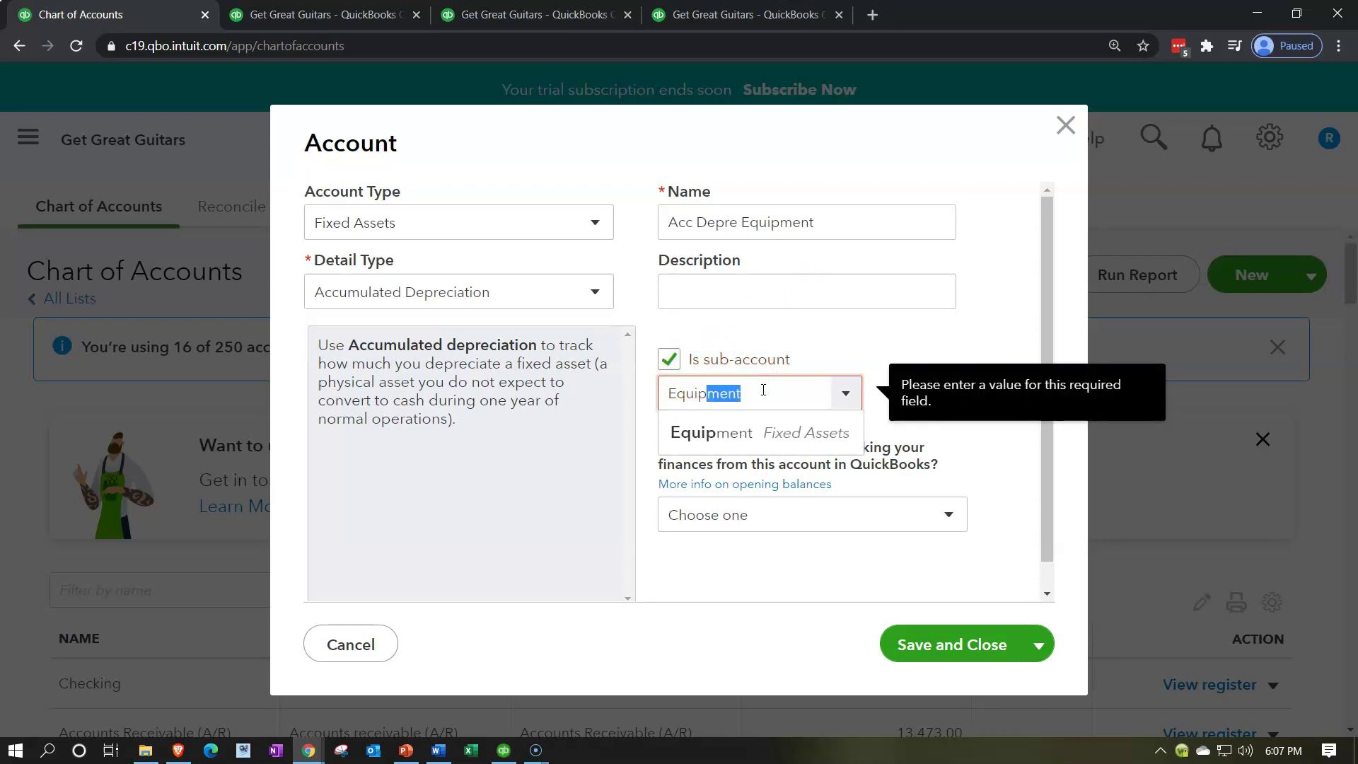
key("Tab")
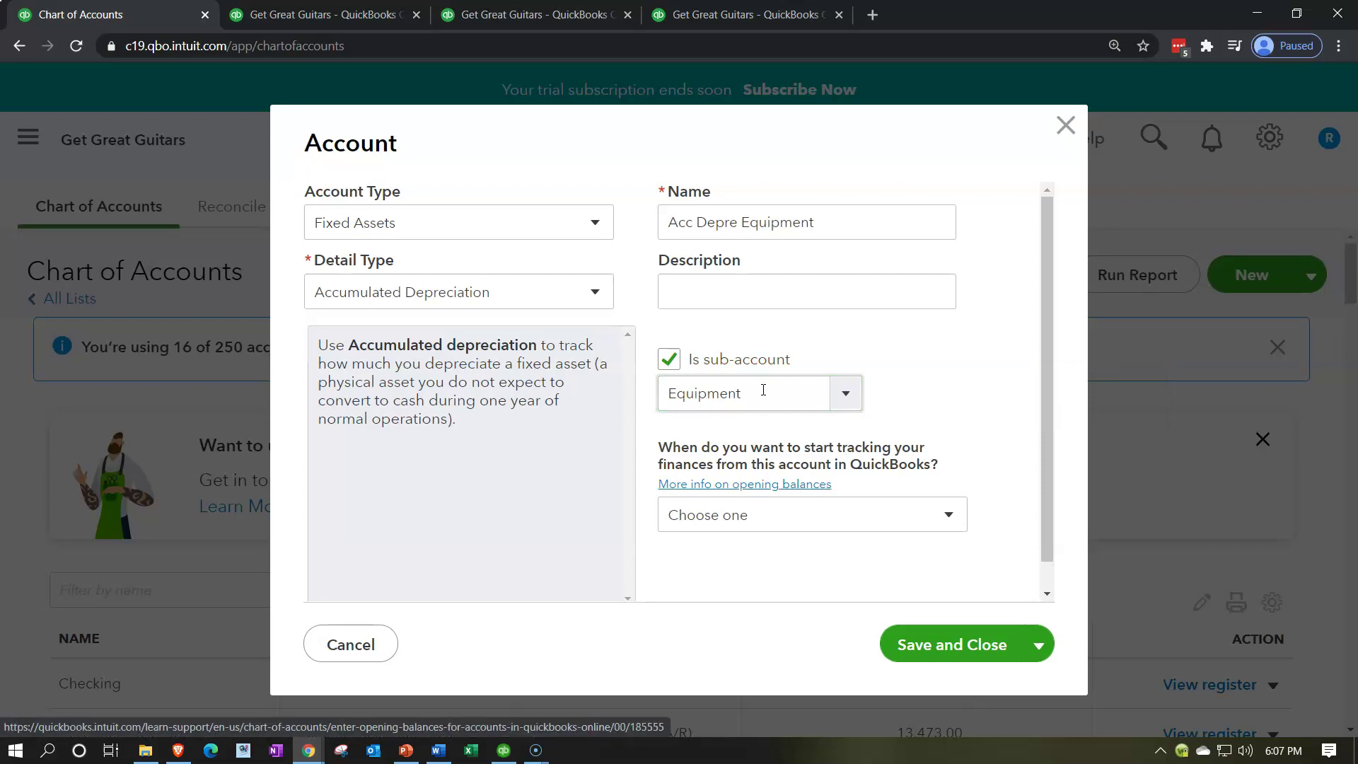
left_click(944, 645)
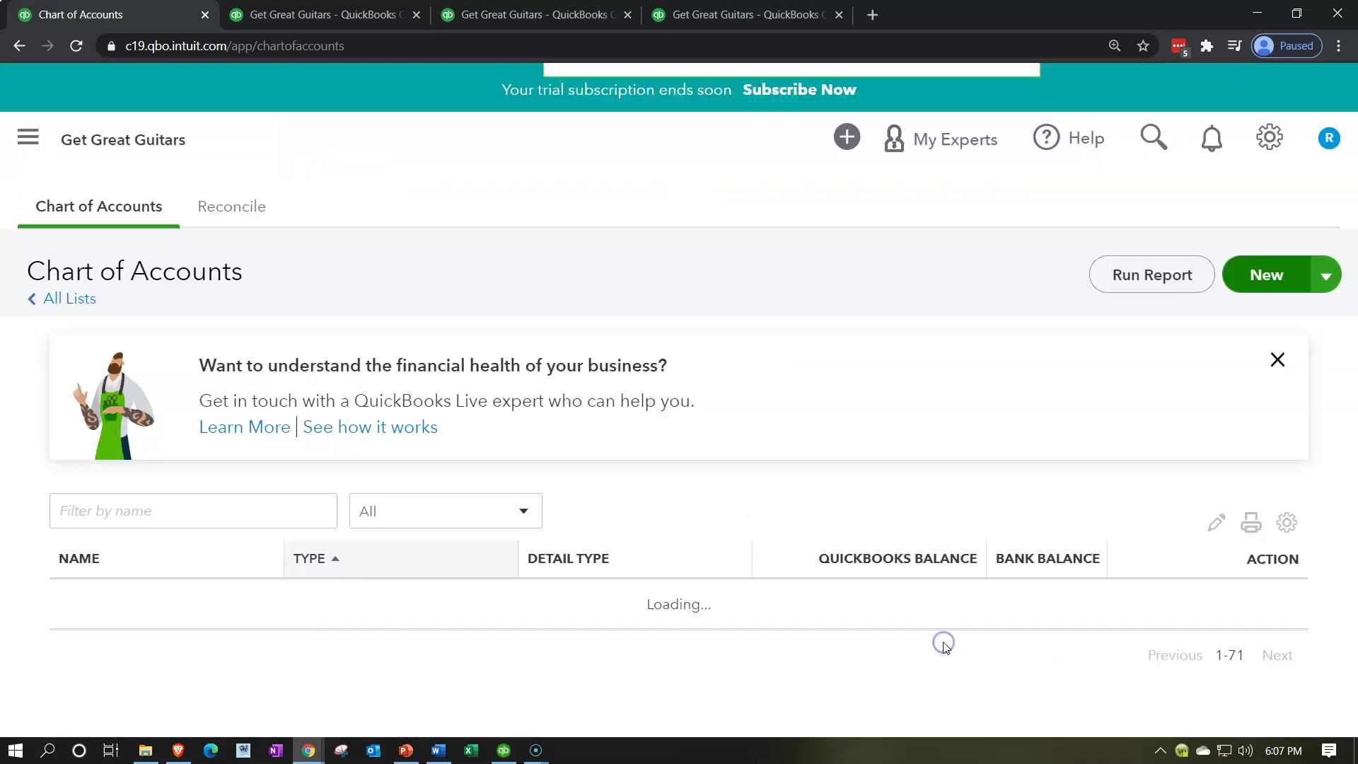
scroll(381, 420, "down", 6)
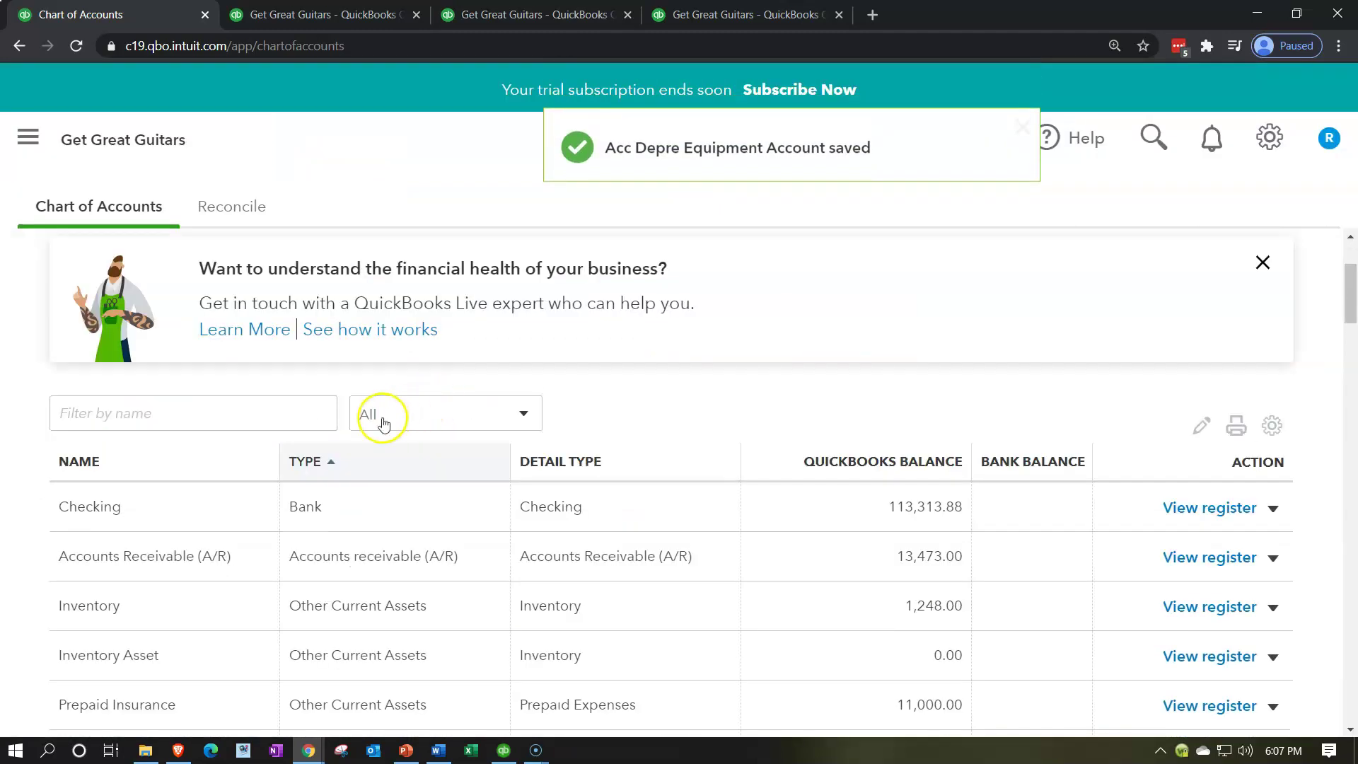
scroll(381, 420, "down", 4)
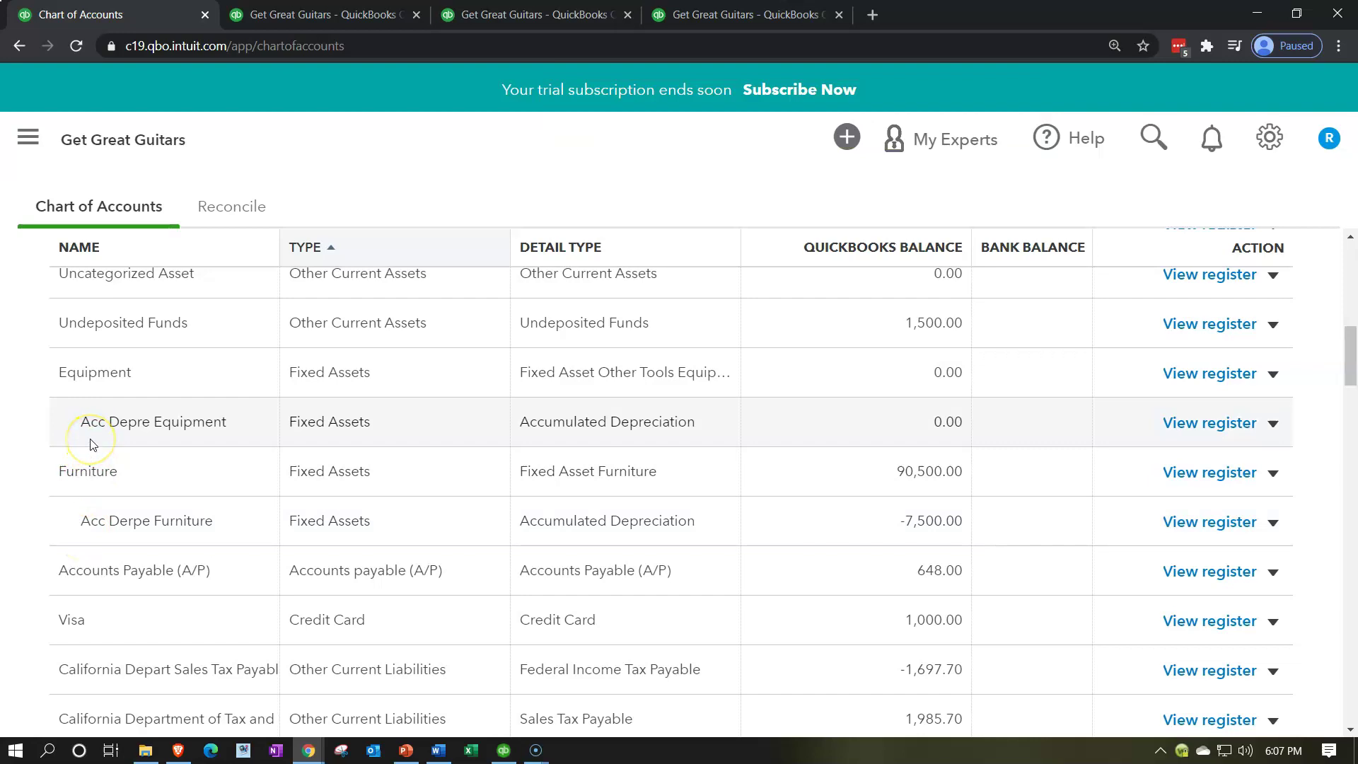
Step: Rename the Loan Payable account in the Chart of Accounts as Loan Payable 4677 and save it
scroll(90, 444, "down", 5)
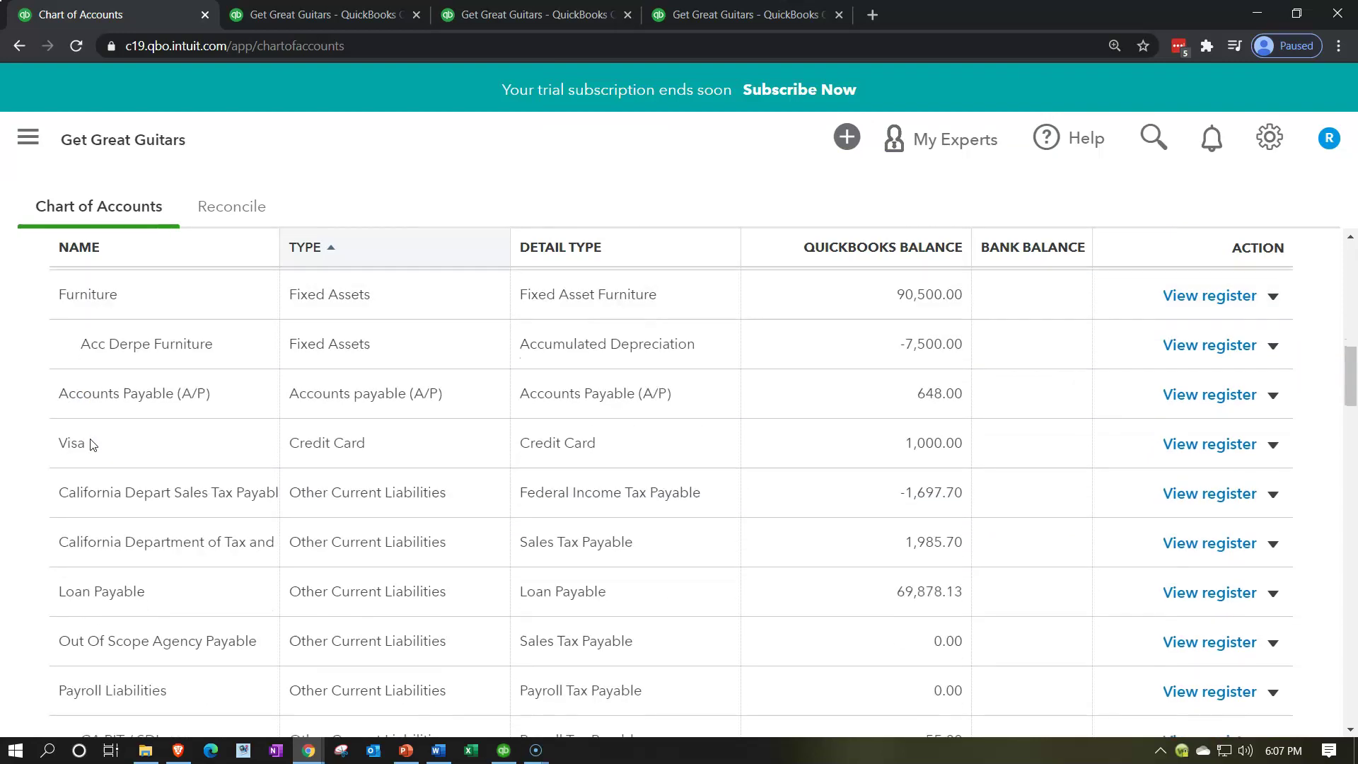
left_click(105, 460)
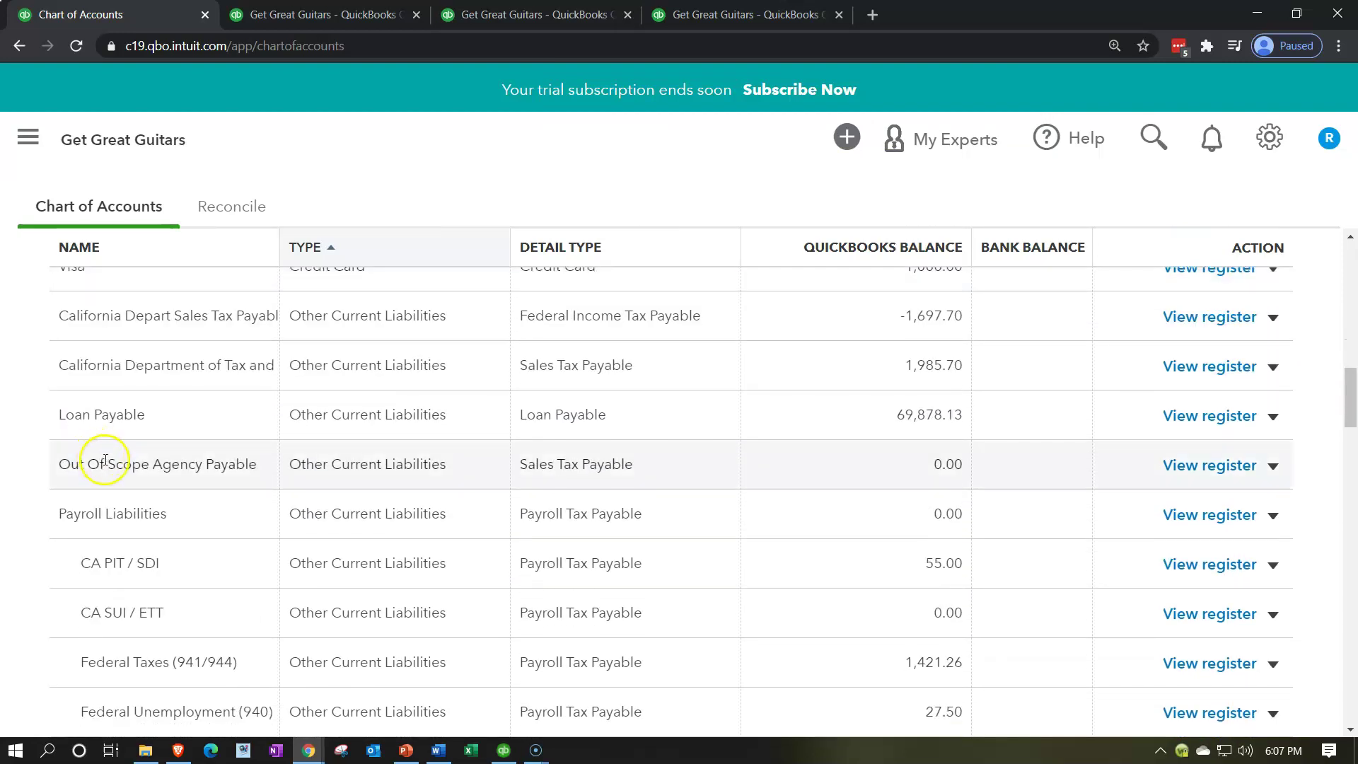
left_click(140, 431)
left_click(87, 409)
left_click(97, 407)
left_click(1273, 416)
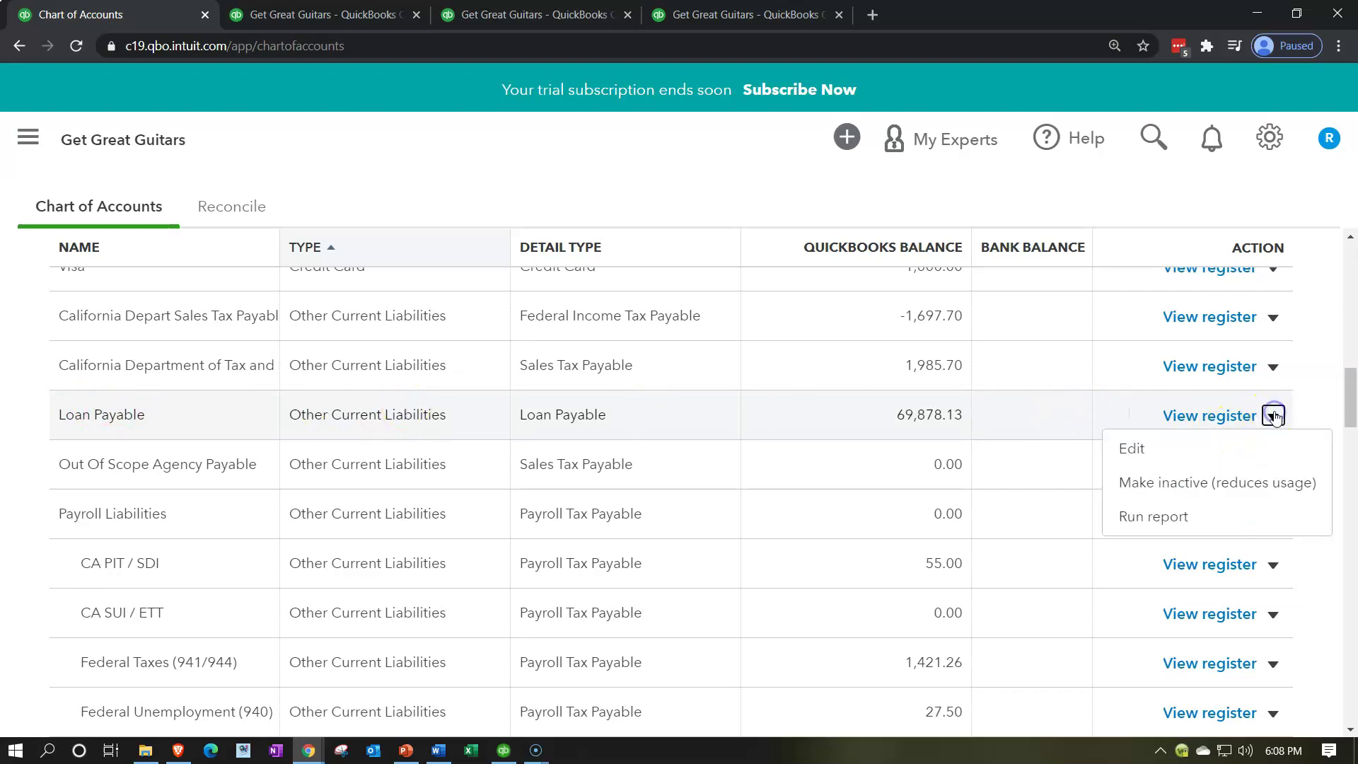
left_click(1196, 448)
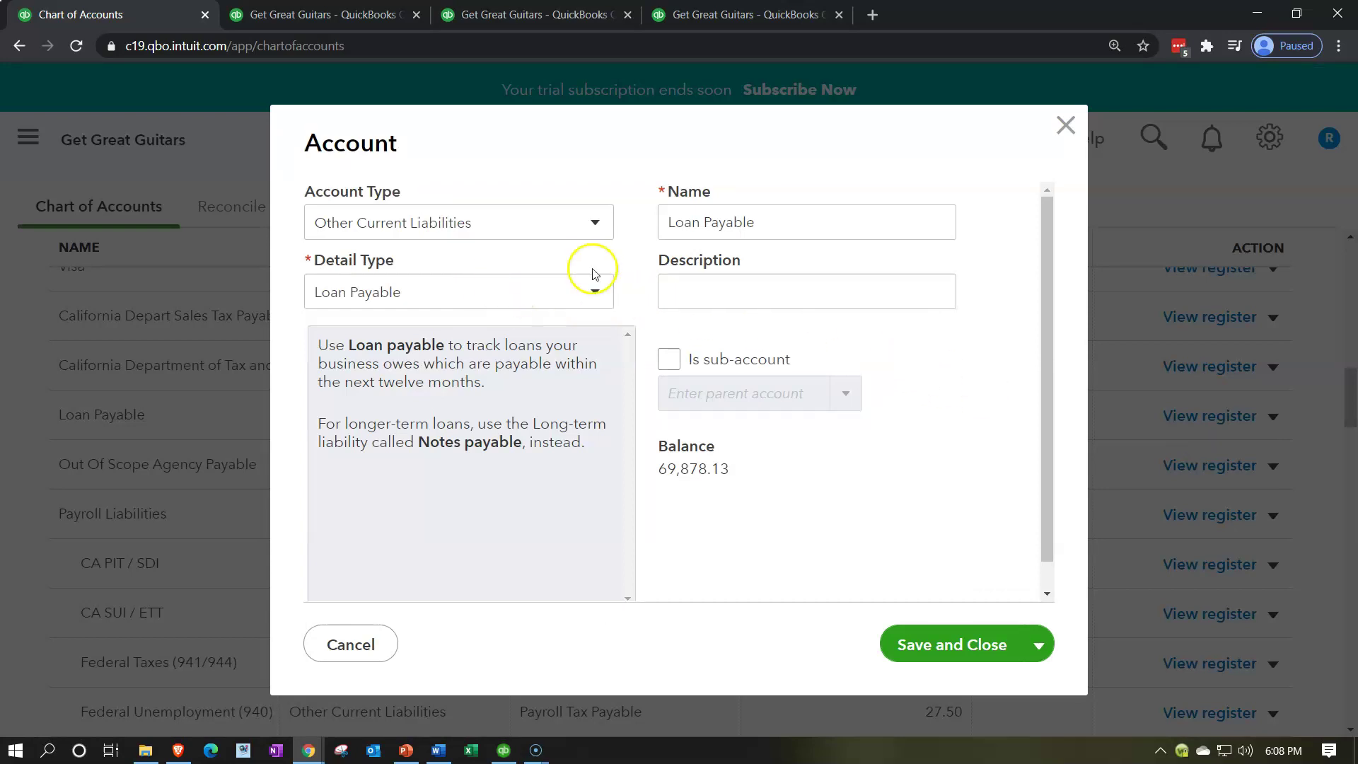
left_click(796, 223)
left_click(798, 221)
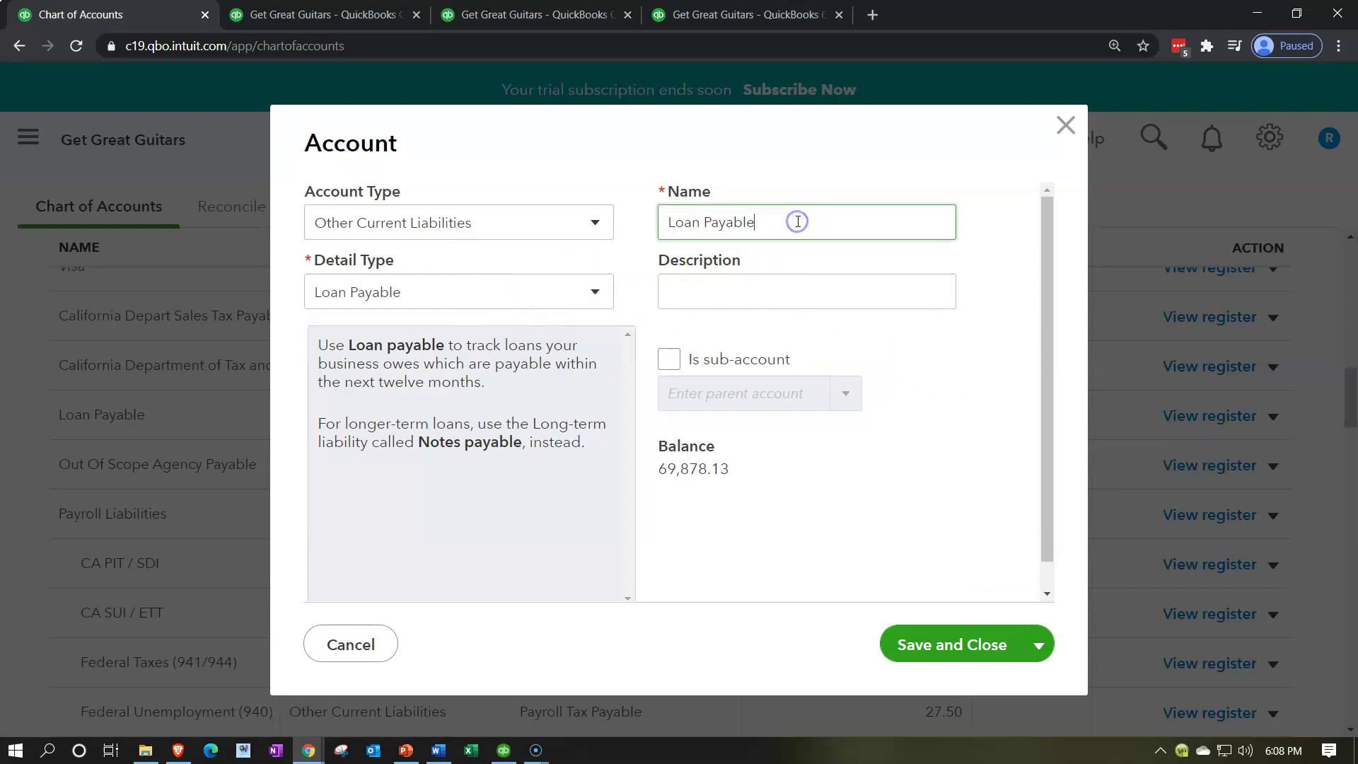
type("4677")
left_click(797, 221)
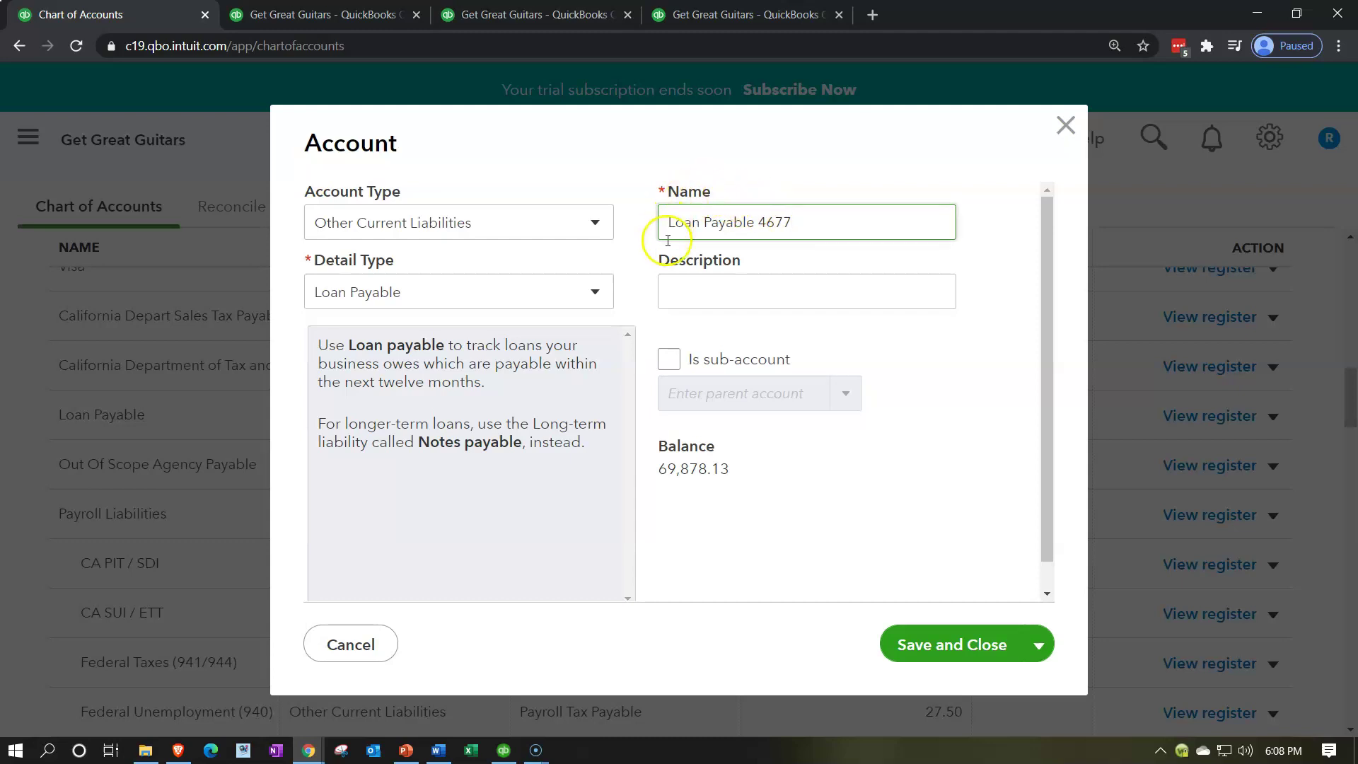
left_click(671, 358)
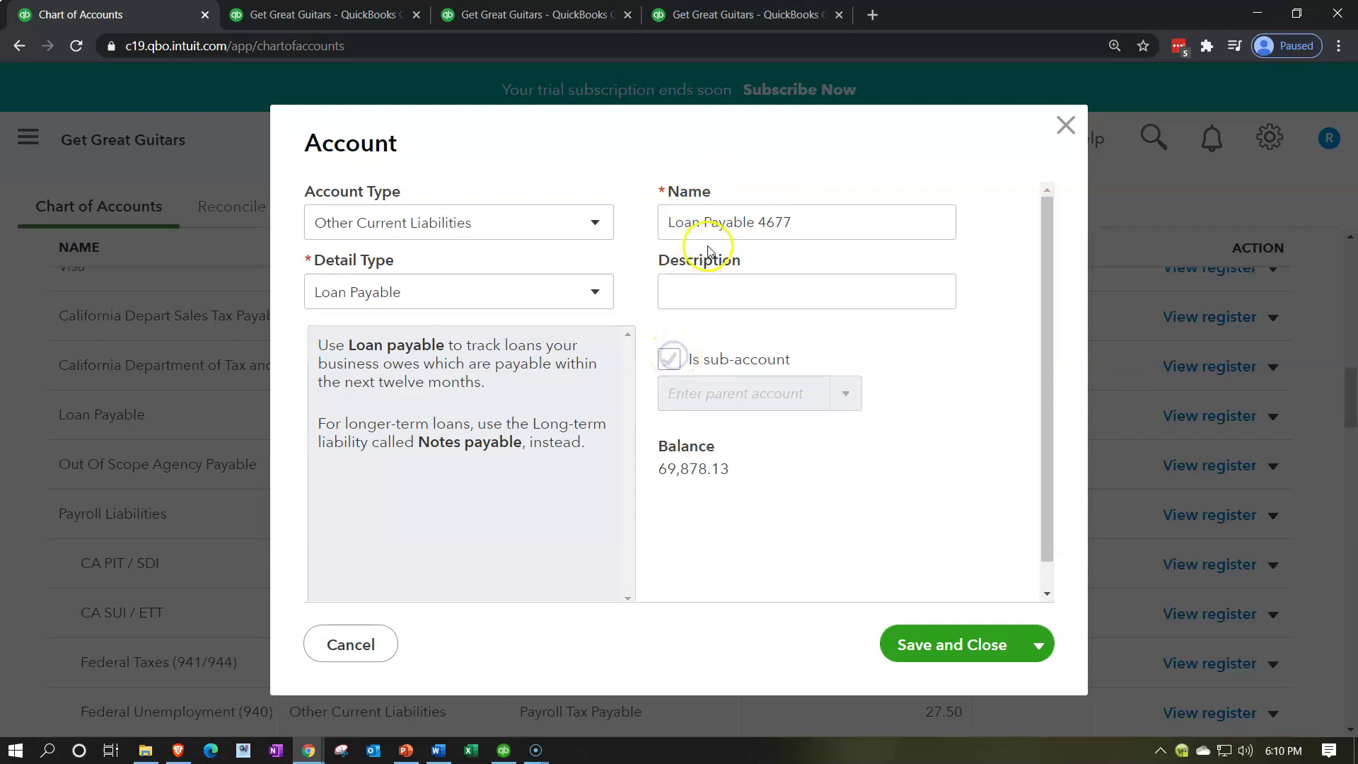
left_click(951, 658)
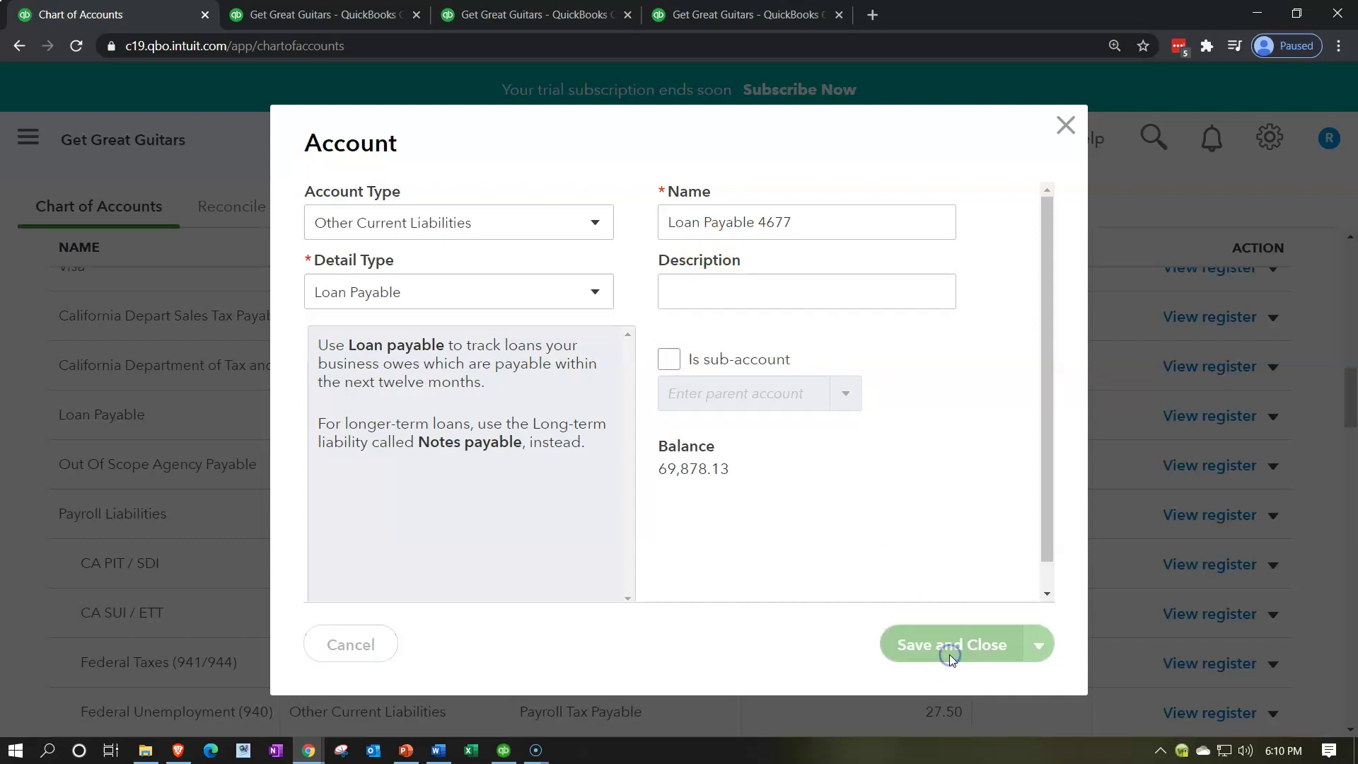
Step: Create and save a new account named Loan Payable with account type Other Current Liabilities and detail type Loan Payable
scroll(717, 570, "down", 15)
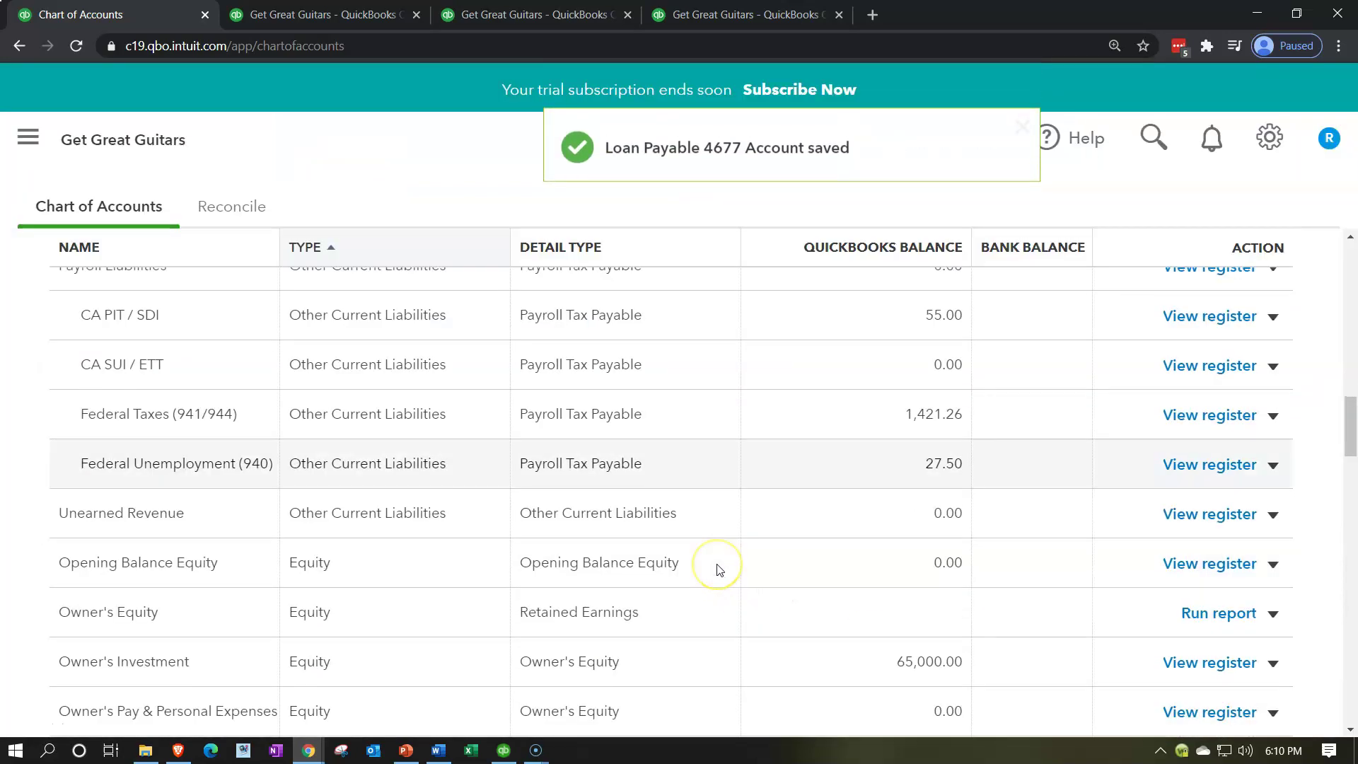
scroll(720, 569, "down", 2)
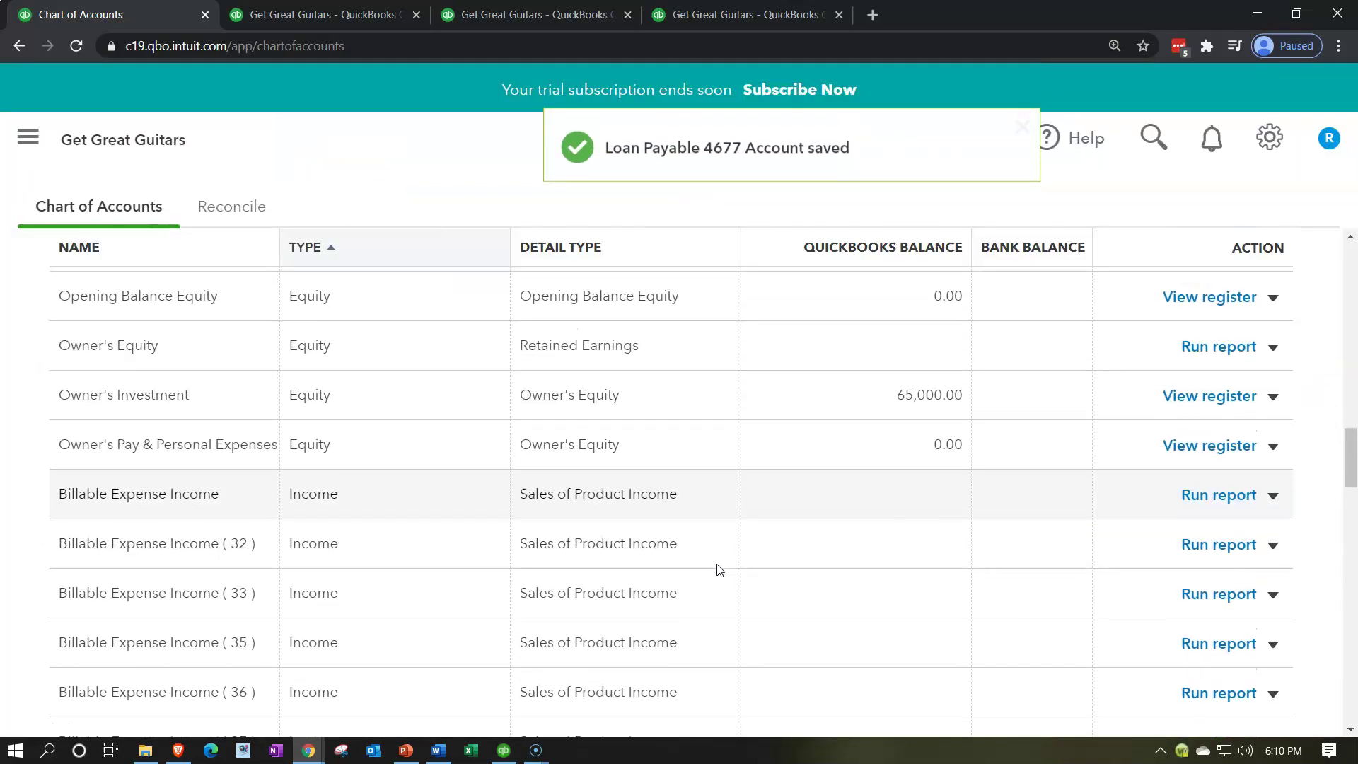
scroll(720, 569, "up", 5)
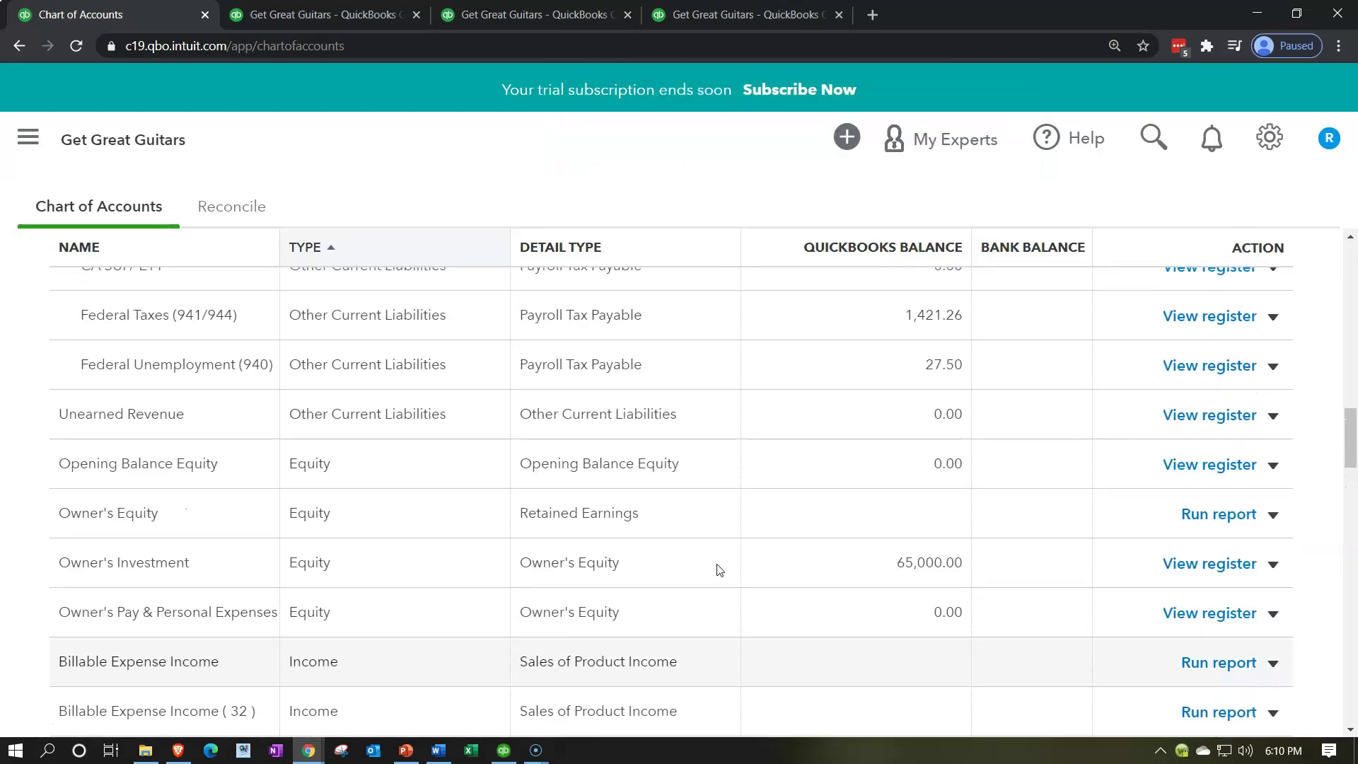
scroll(719, 569, "up", 4)
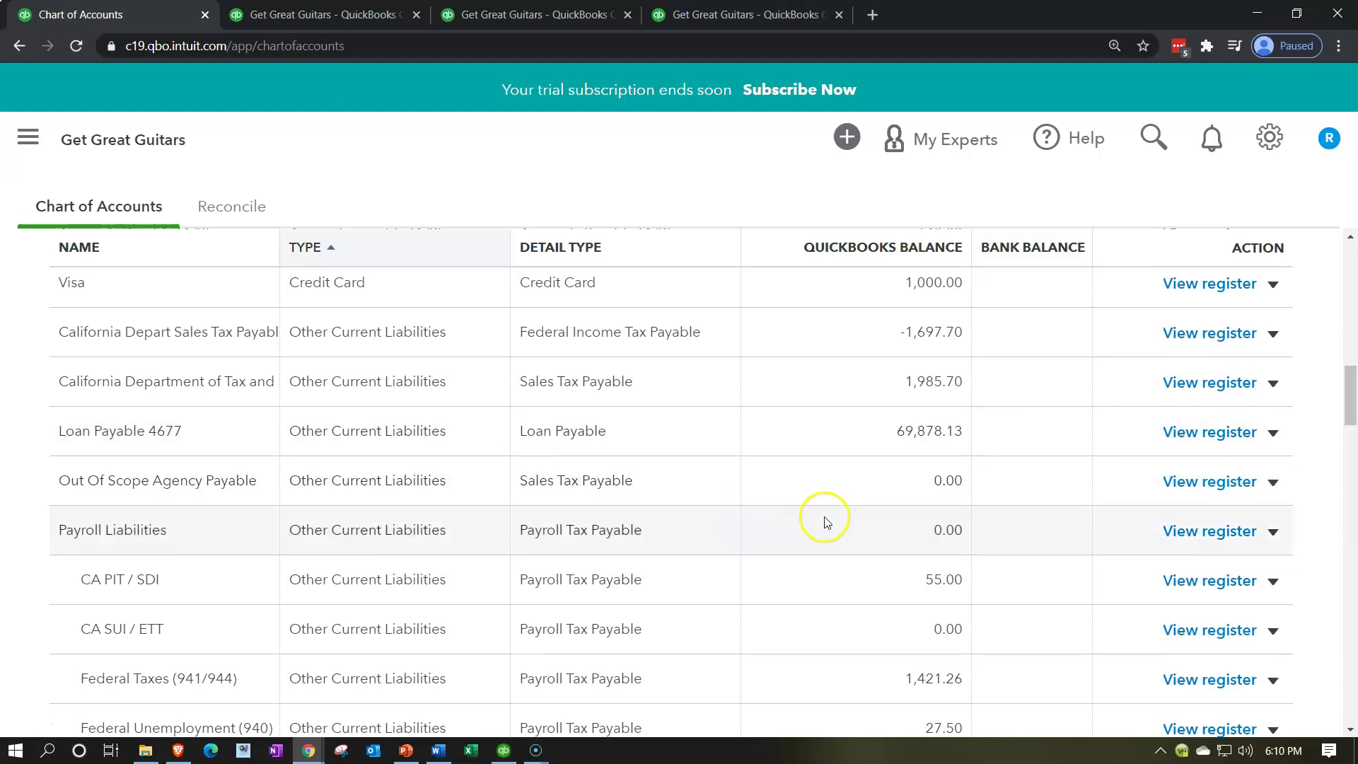
scroll(820, 520, "up", 10)
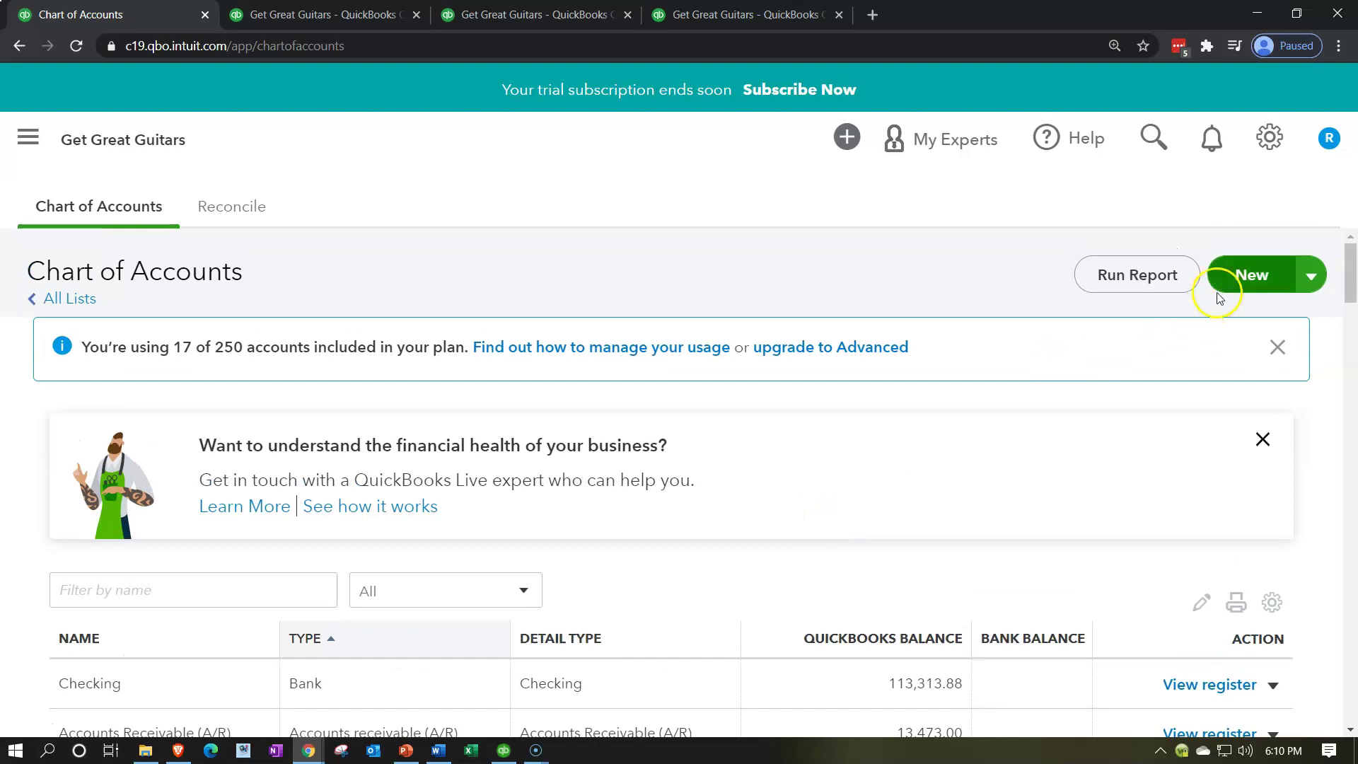
left_click(1229, 274)
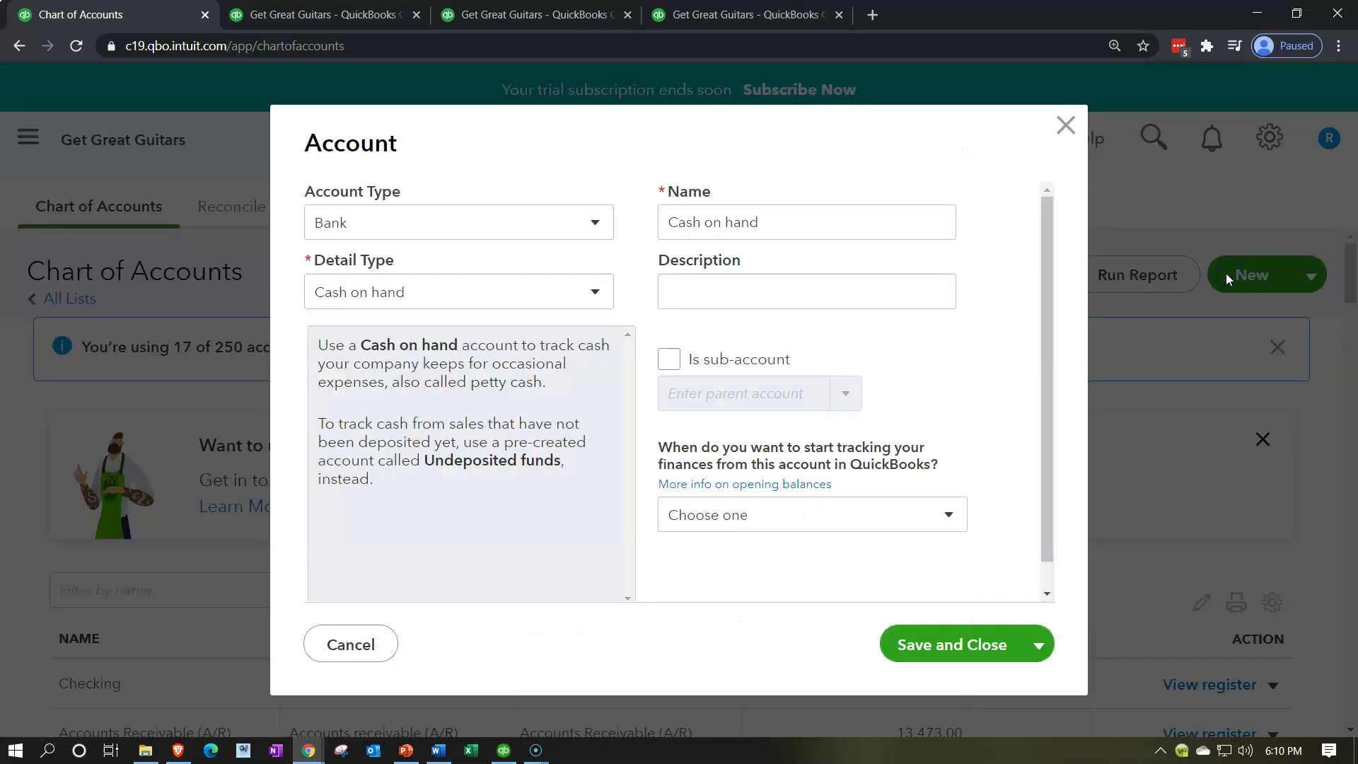
left_click(509, 238)
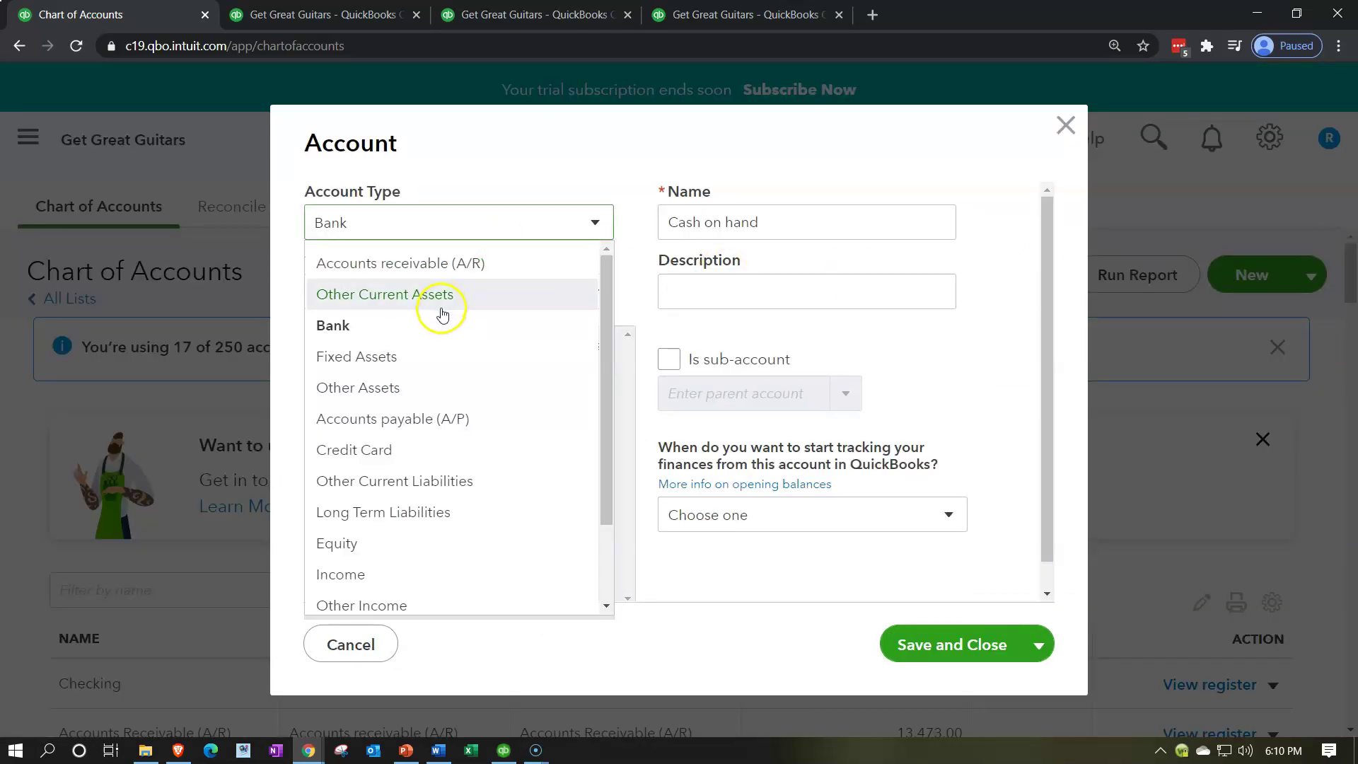
left_click(432, 480)
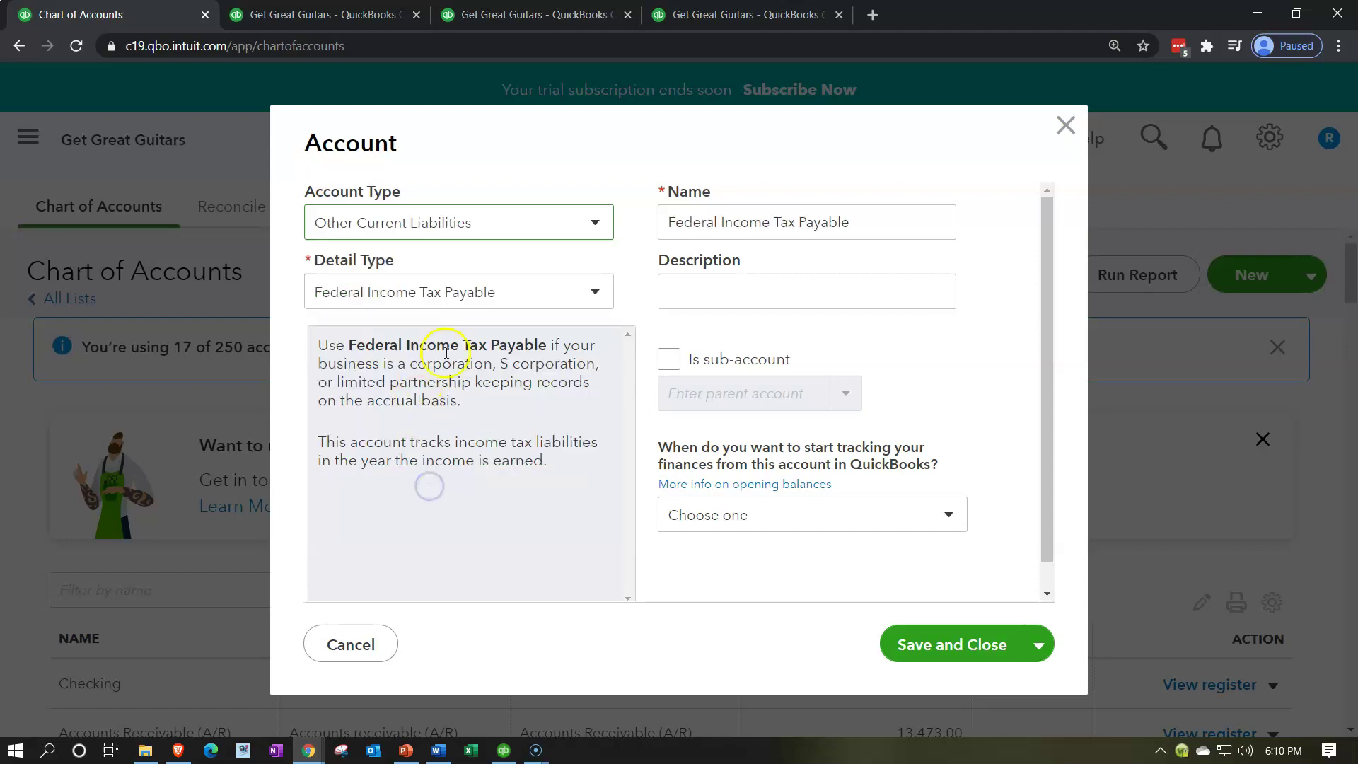
left_click(537, 293)
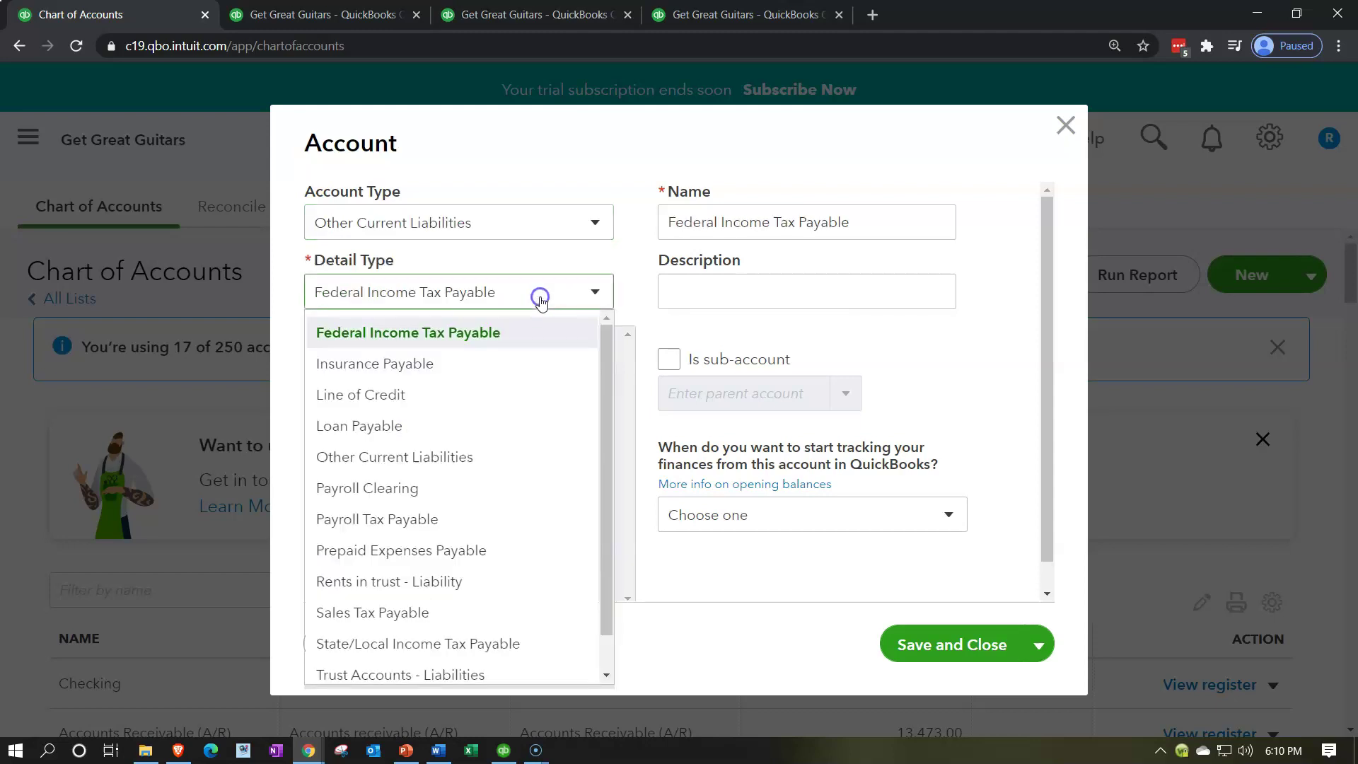
left_click(461, 425)
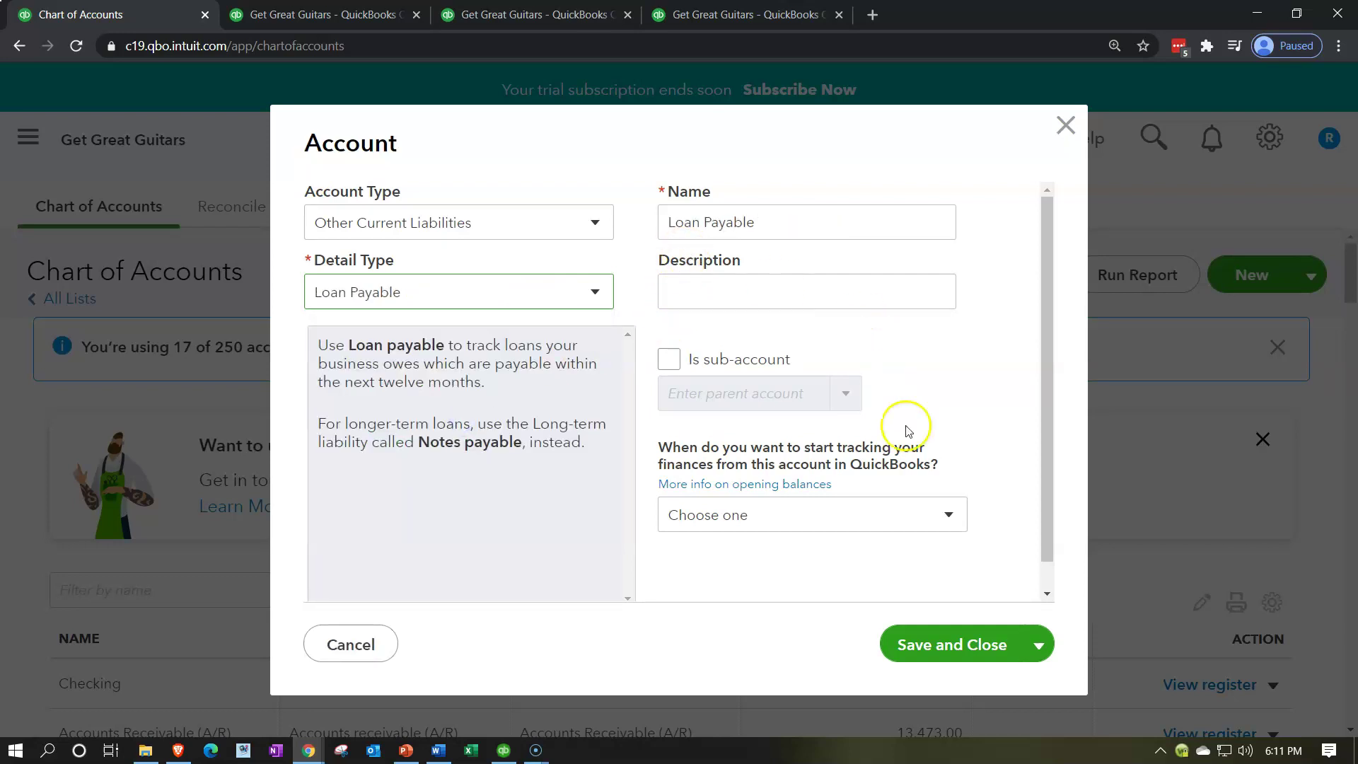
left_click(942, 639)
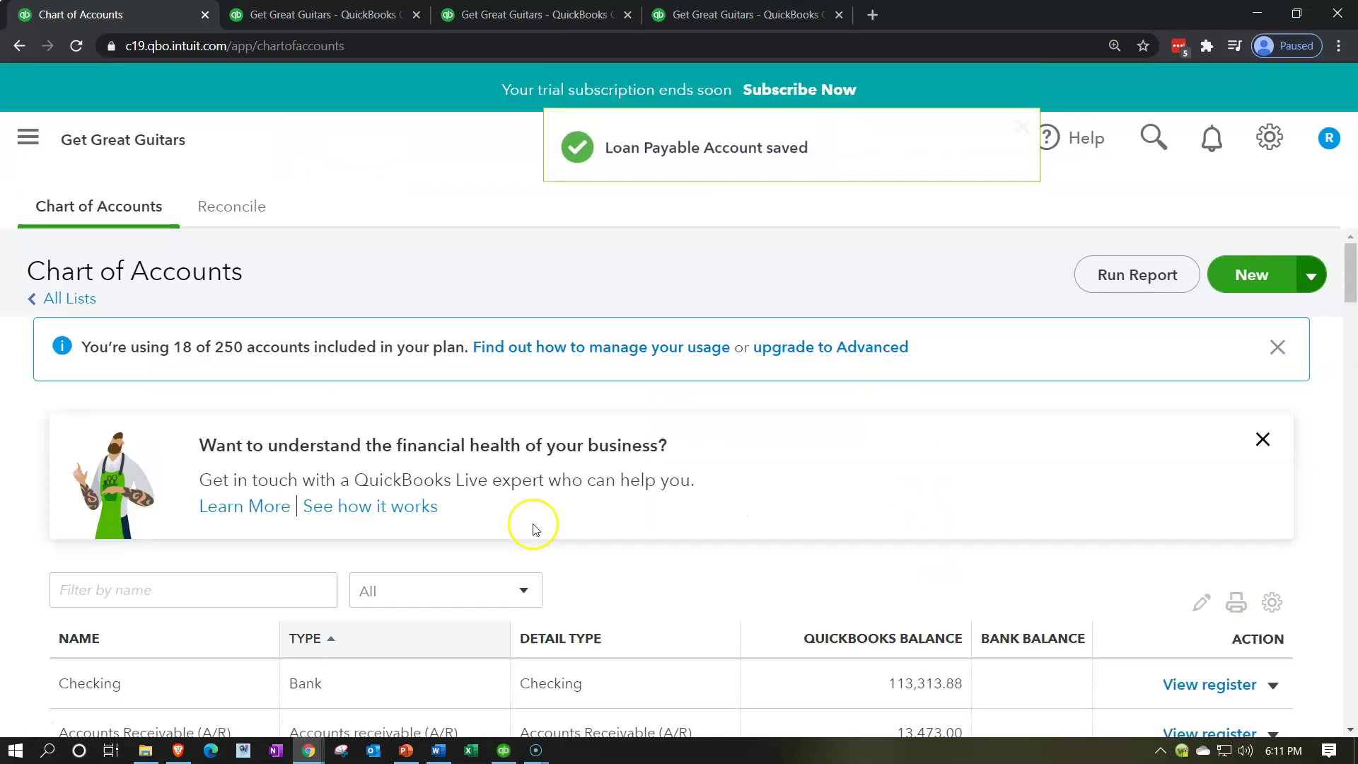
Step: Make the Loan Payable 4677 account a sub-account of Loan Payable, save it, and check its placement in the account list
scroll(532, 523, "down", 8)
scroll(534, 524, "down", 5)
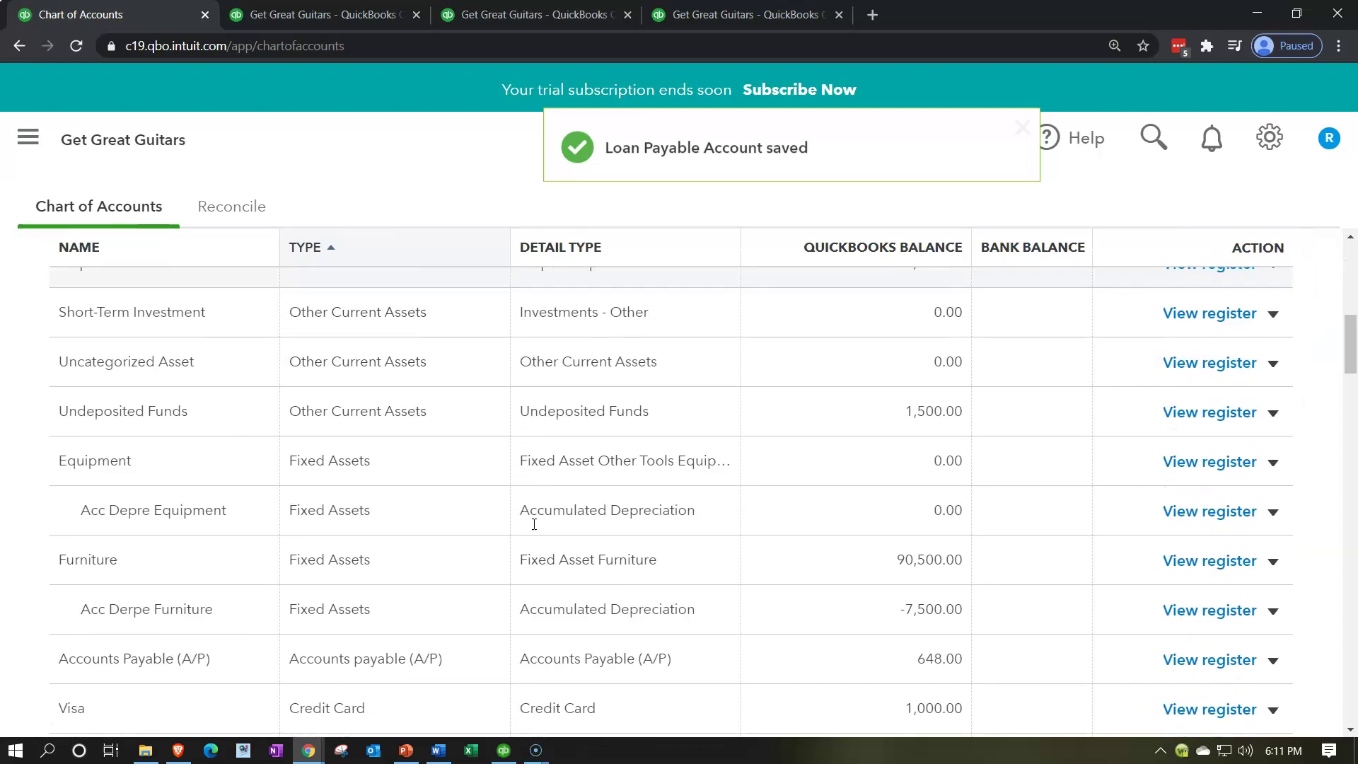
scroll(532, 524, "down", 2)
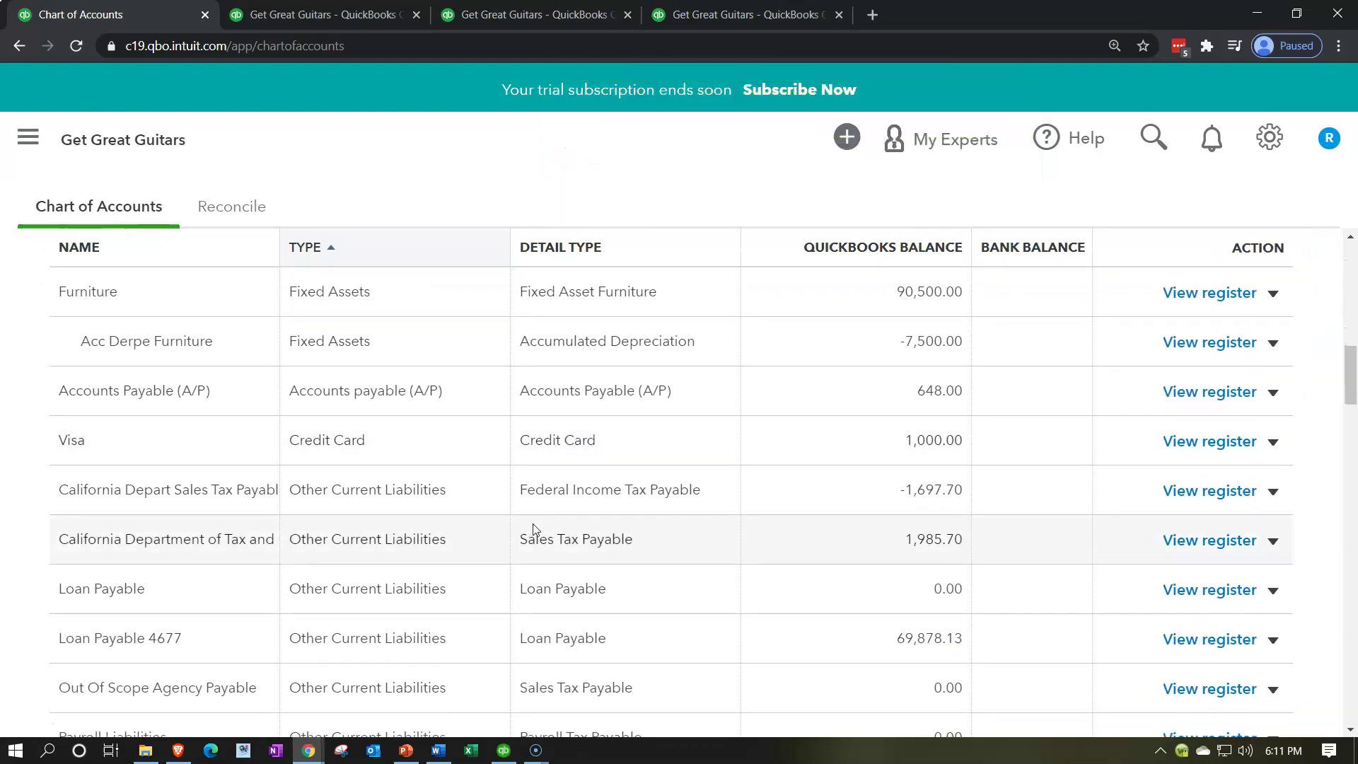
scroll(530, 528, "down", 2)
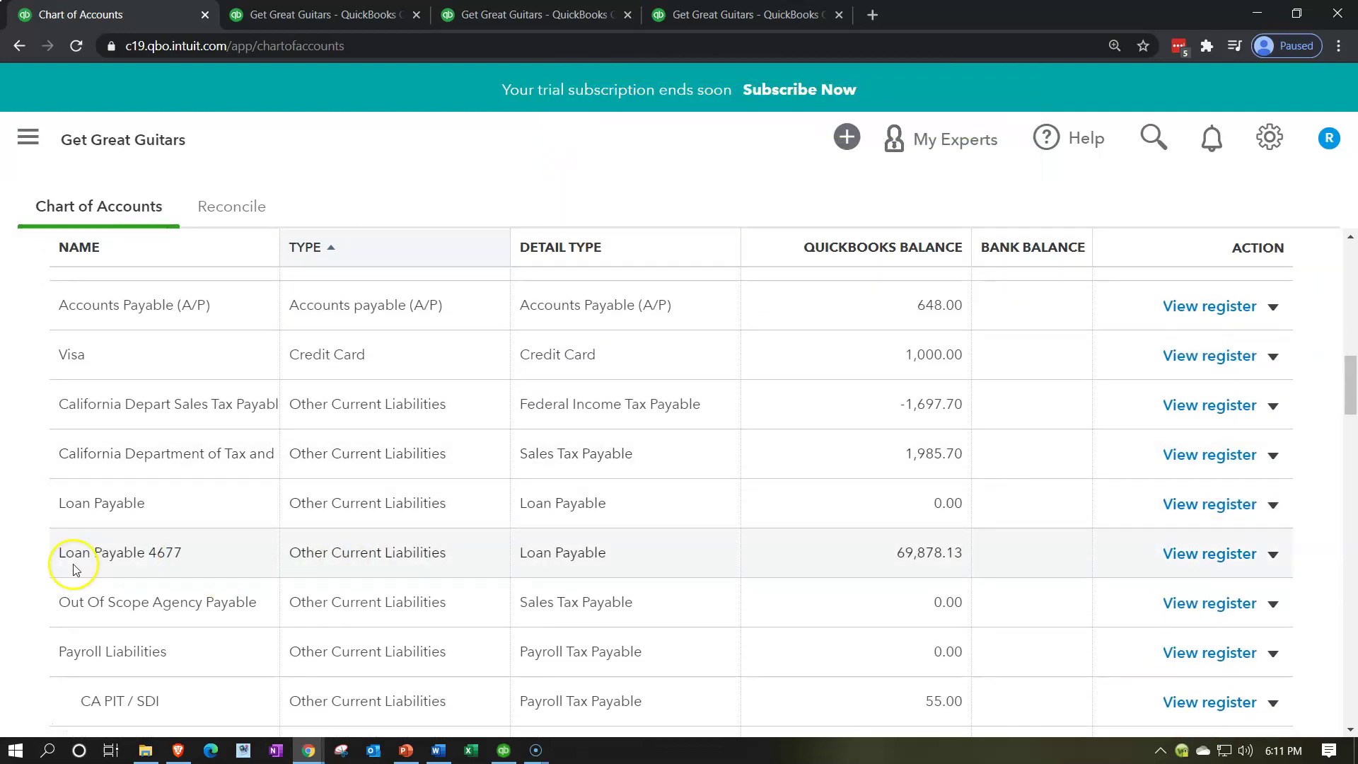
left_click_drag(73, 559, 104, 559)
left_click(1274, 556)
left_click(1157, 586)
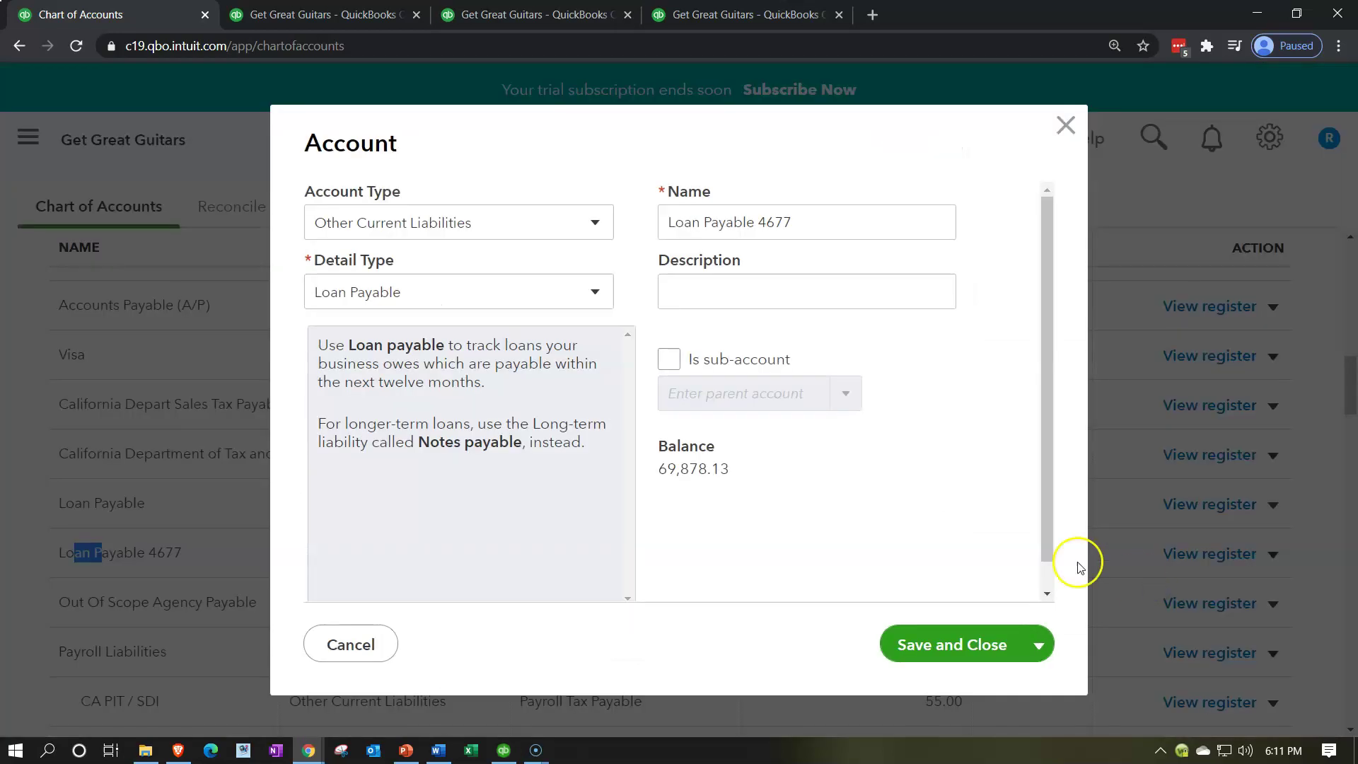
left_click(669, 360)
left_click(696, 390)
type("Loan Payable")
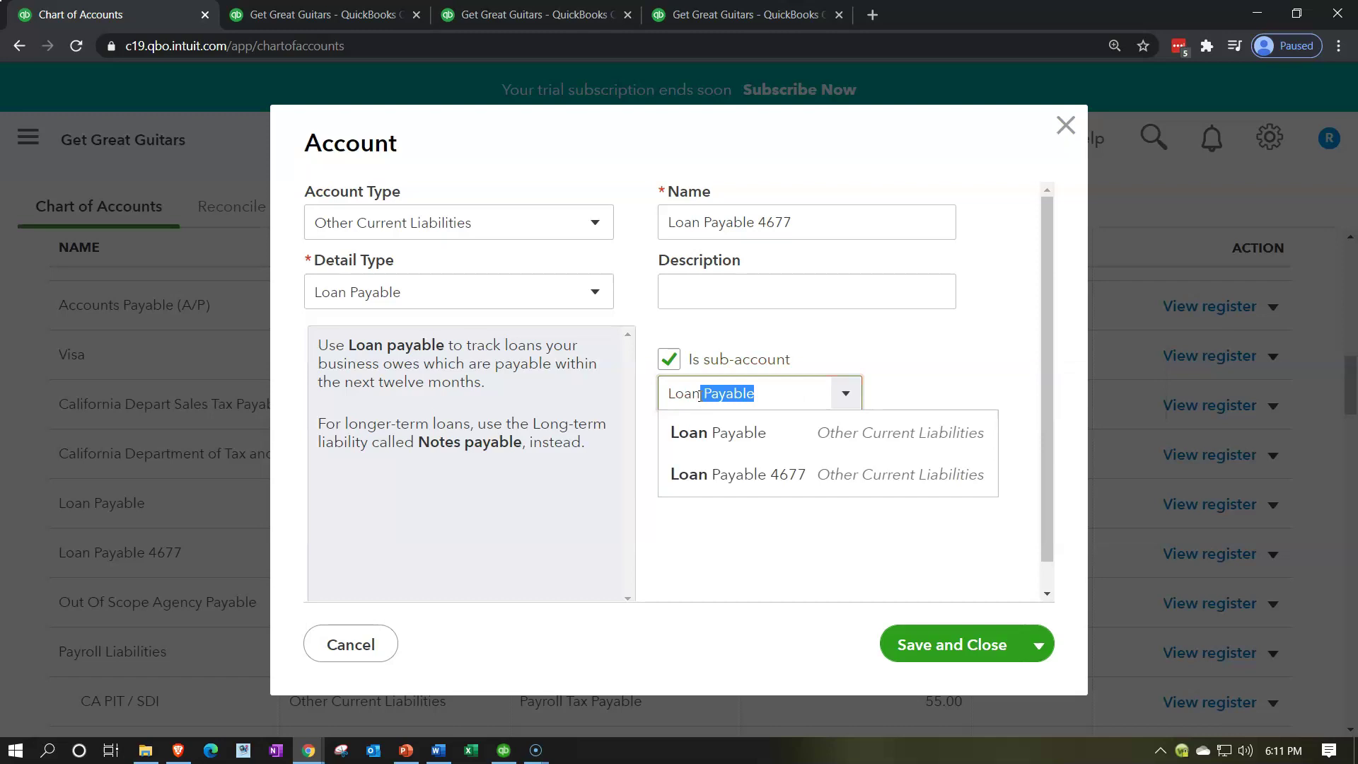
key("Down")
key("Return")
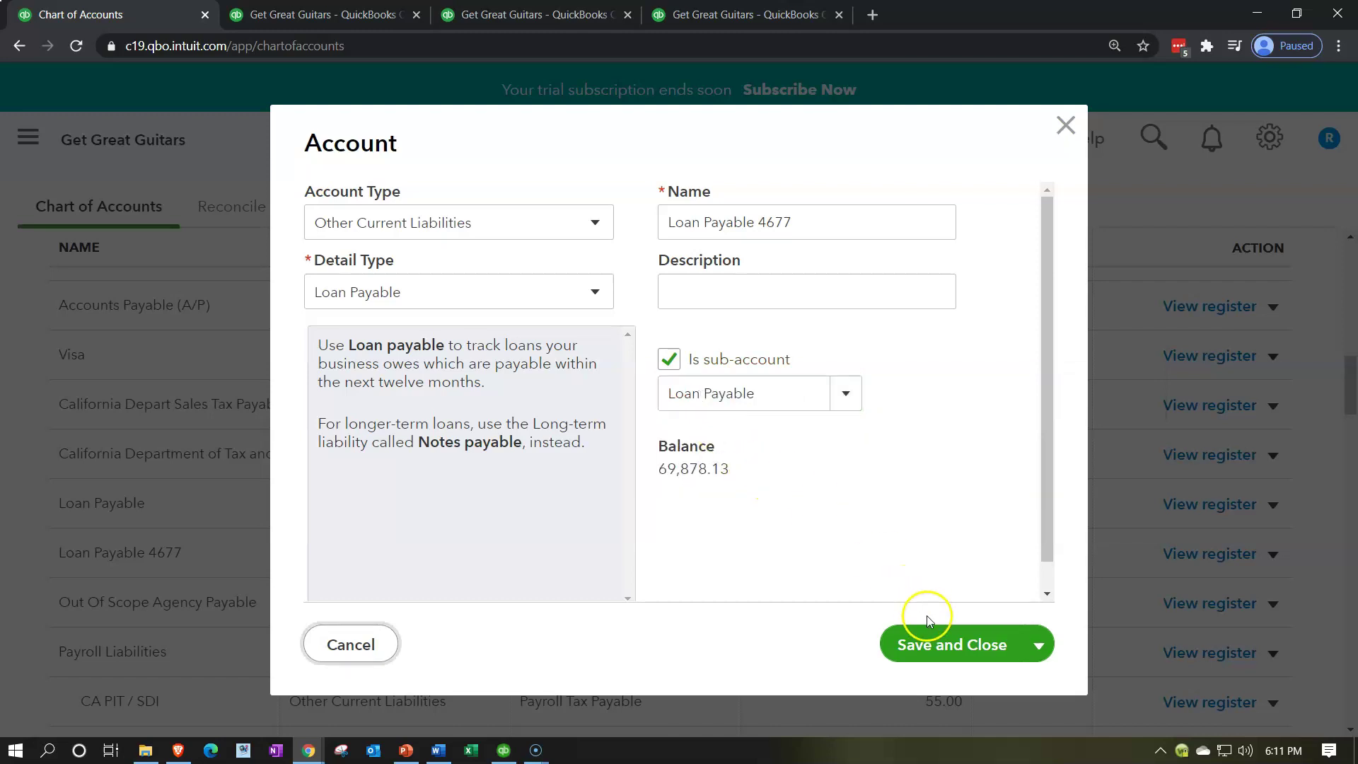
left_click(935, 638)
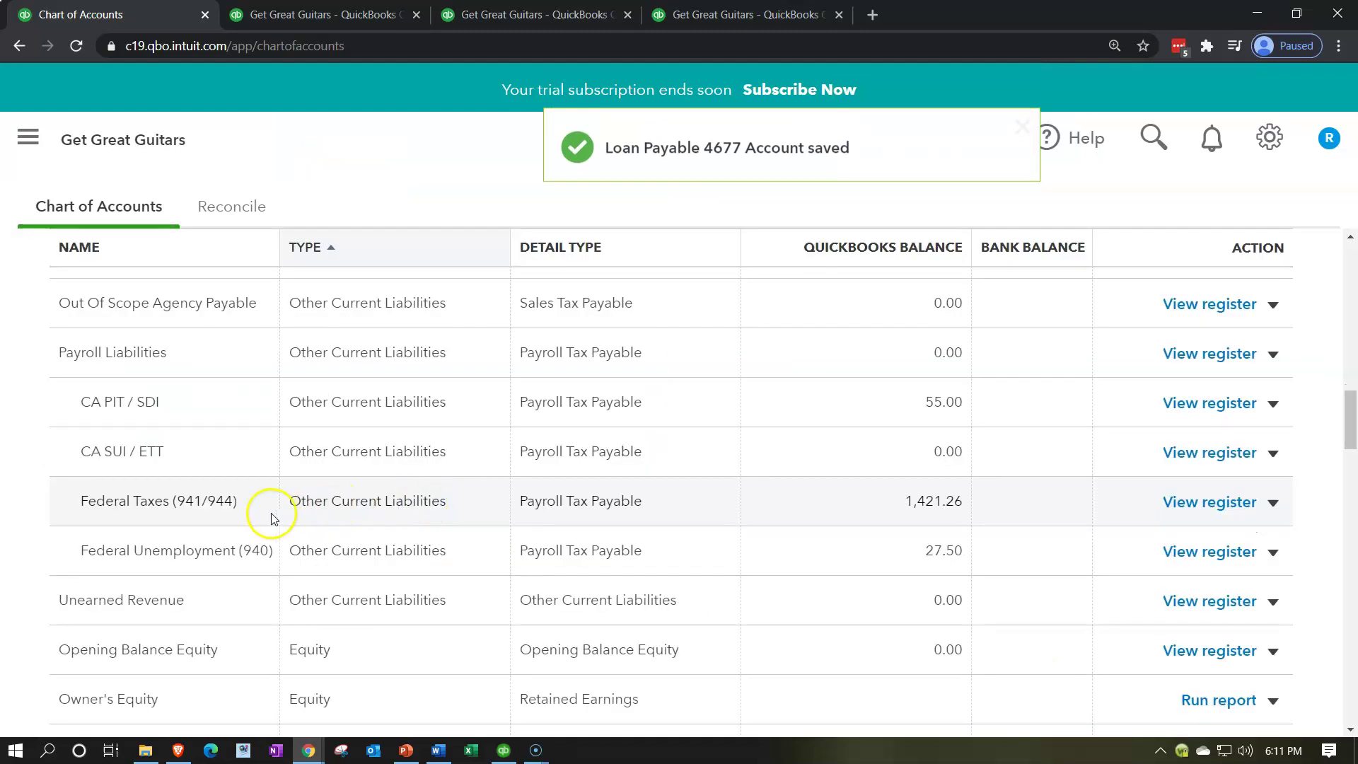
scroll(268, 514, "up", 1)
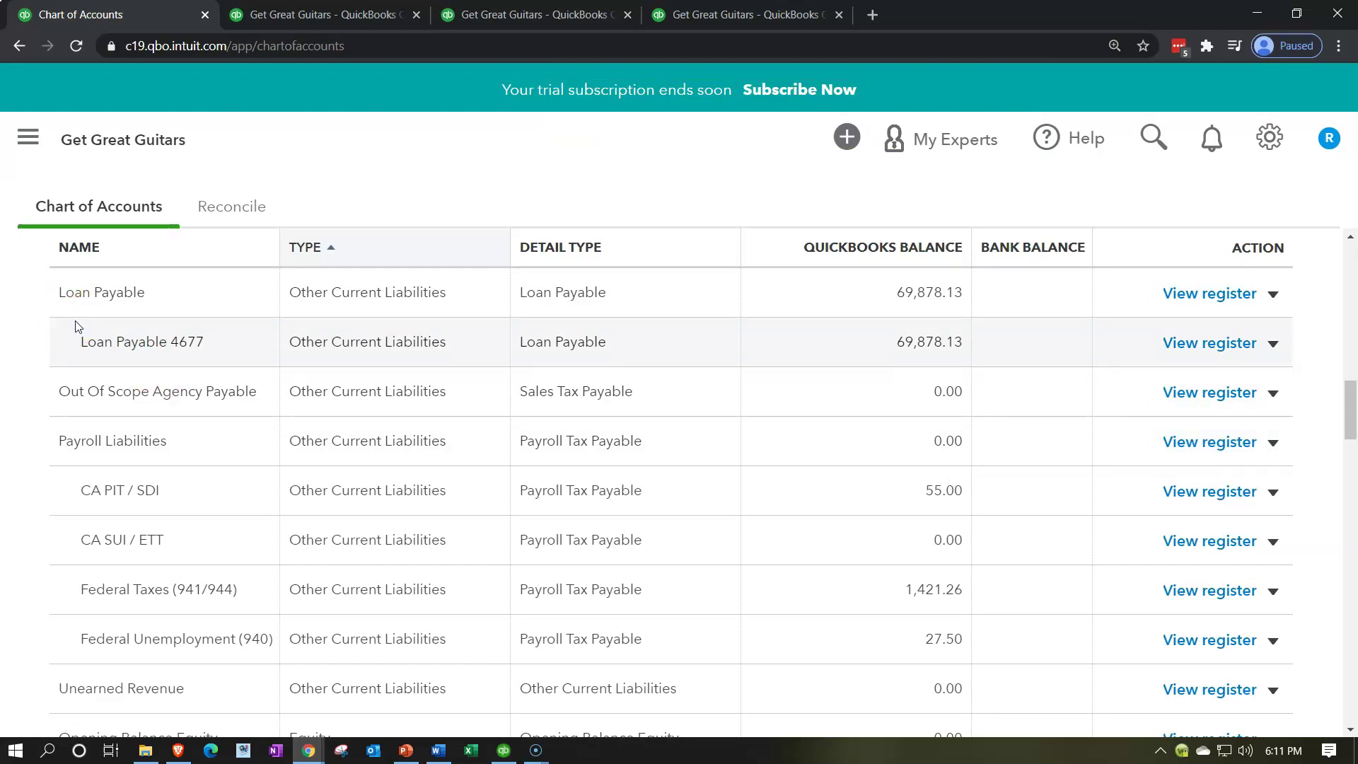
Step: Start another new account with account type Other Current Liabilities and detail type Loan Payable
scroll(973, 457, "up", 15)
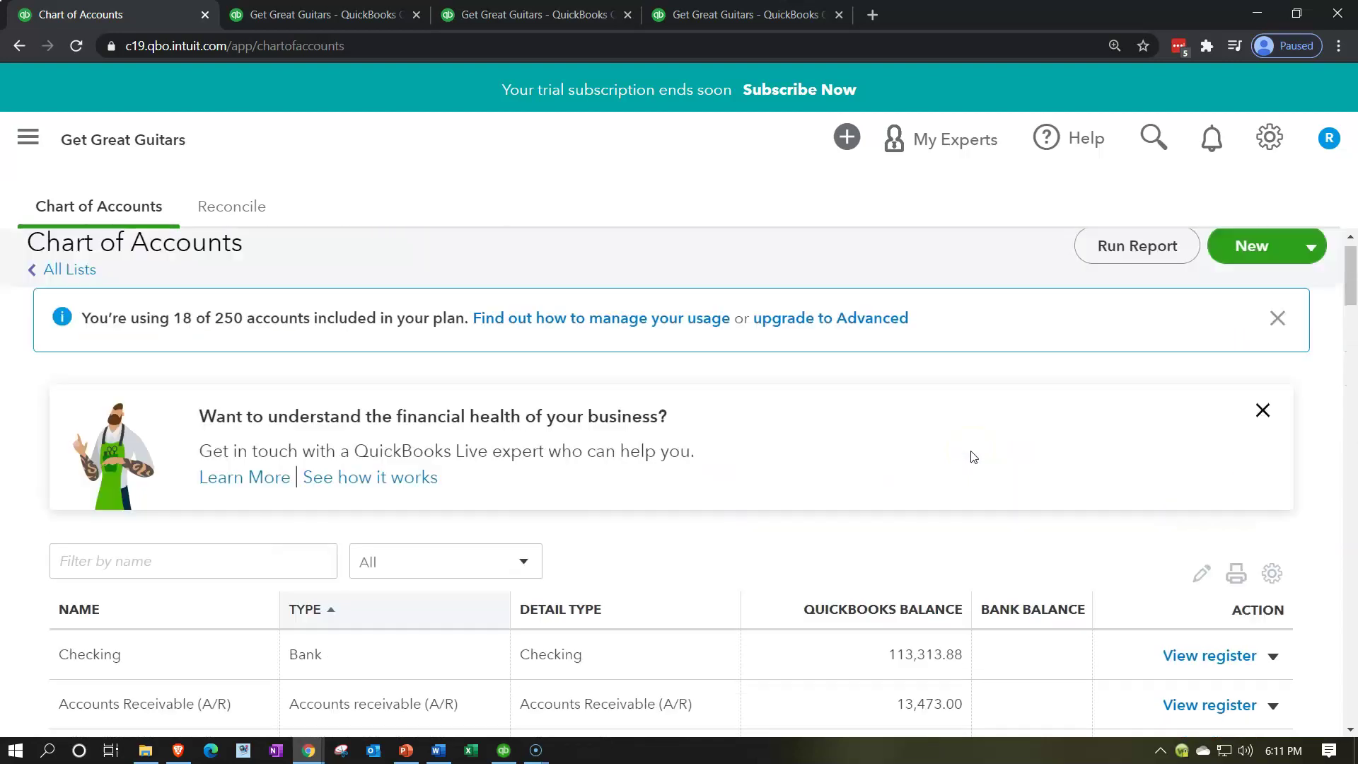
left_click(1251, 273)
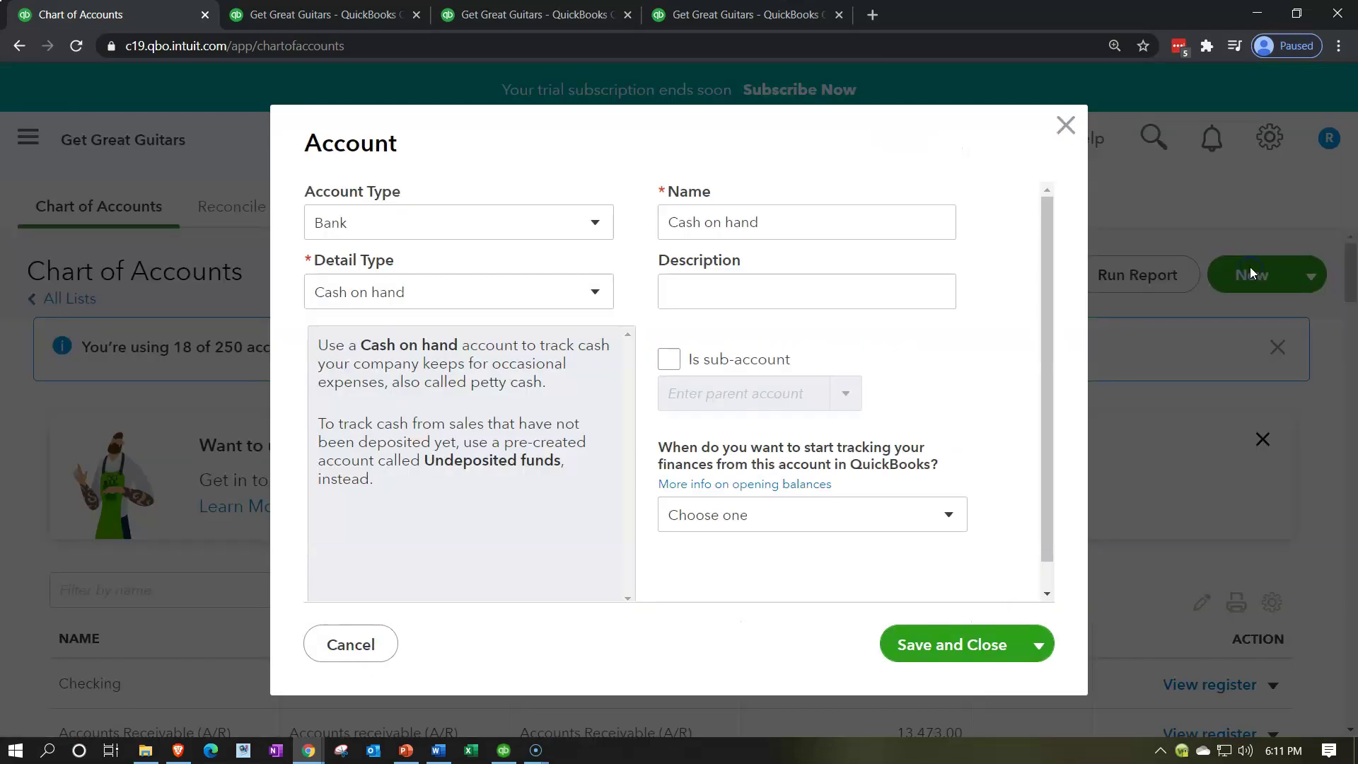
left_click(526, 234)
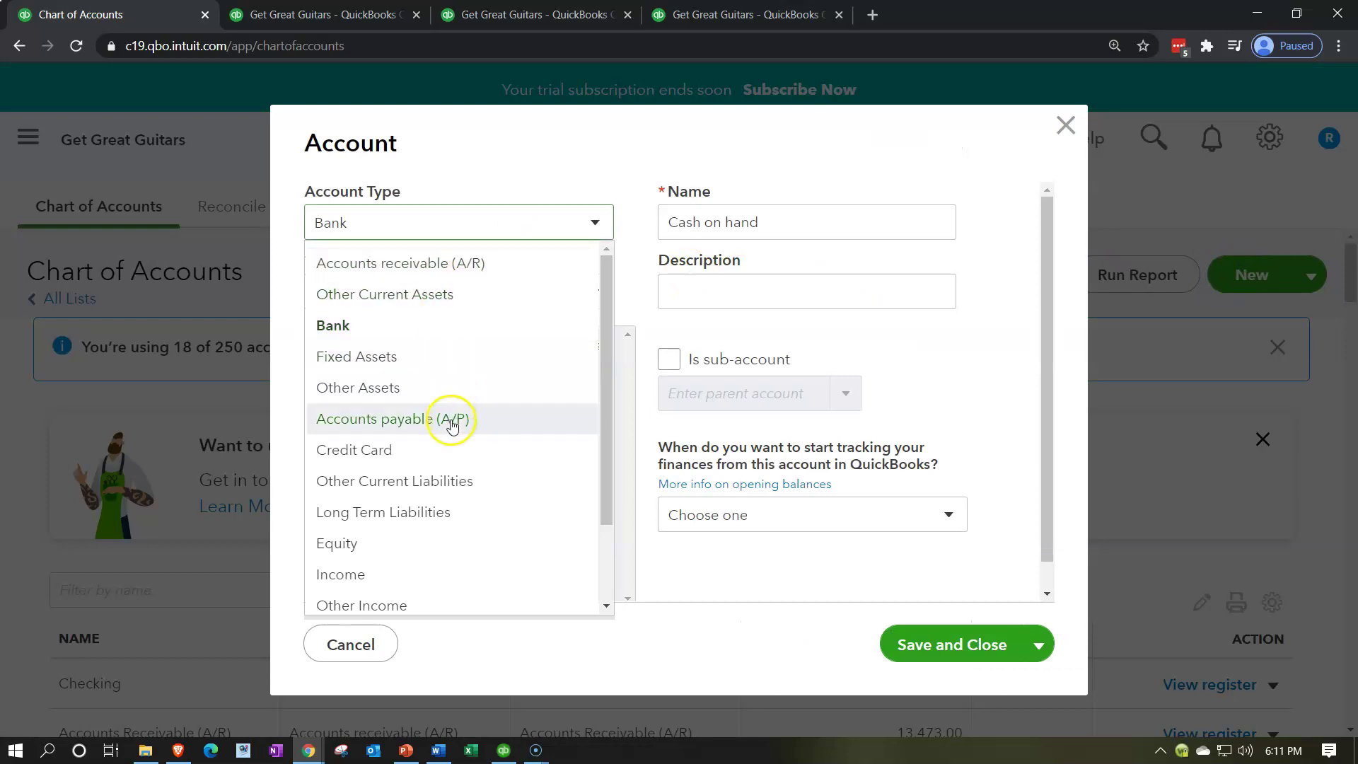
left_click(464, 484)
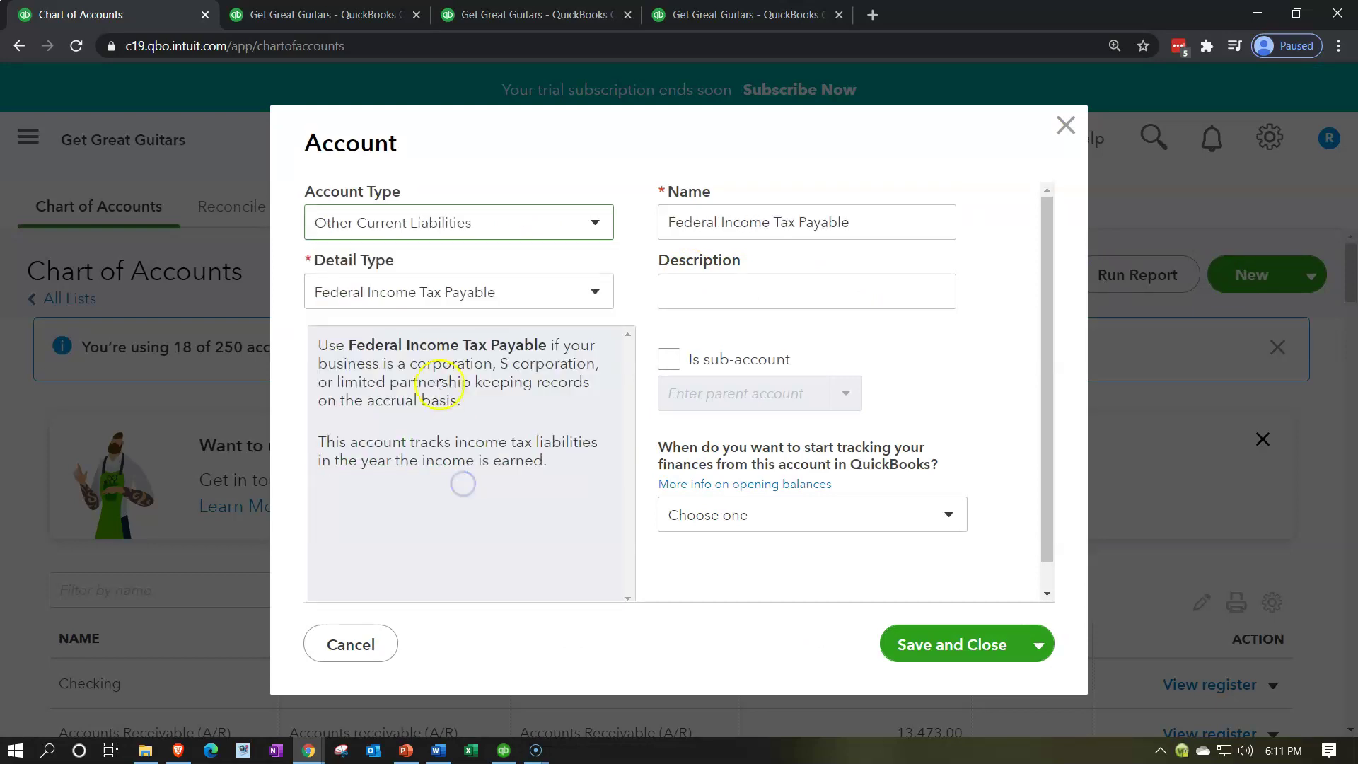
left_click(437, 293)
left_click(422, 432)
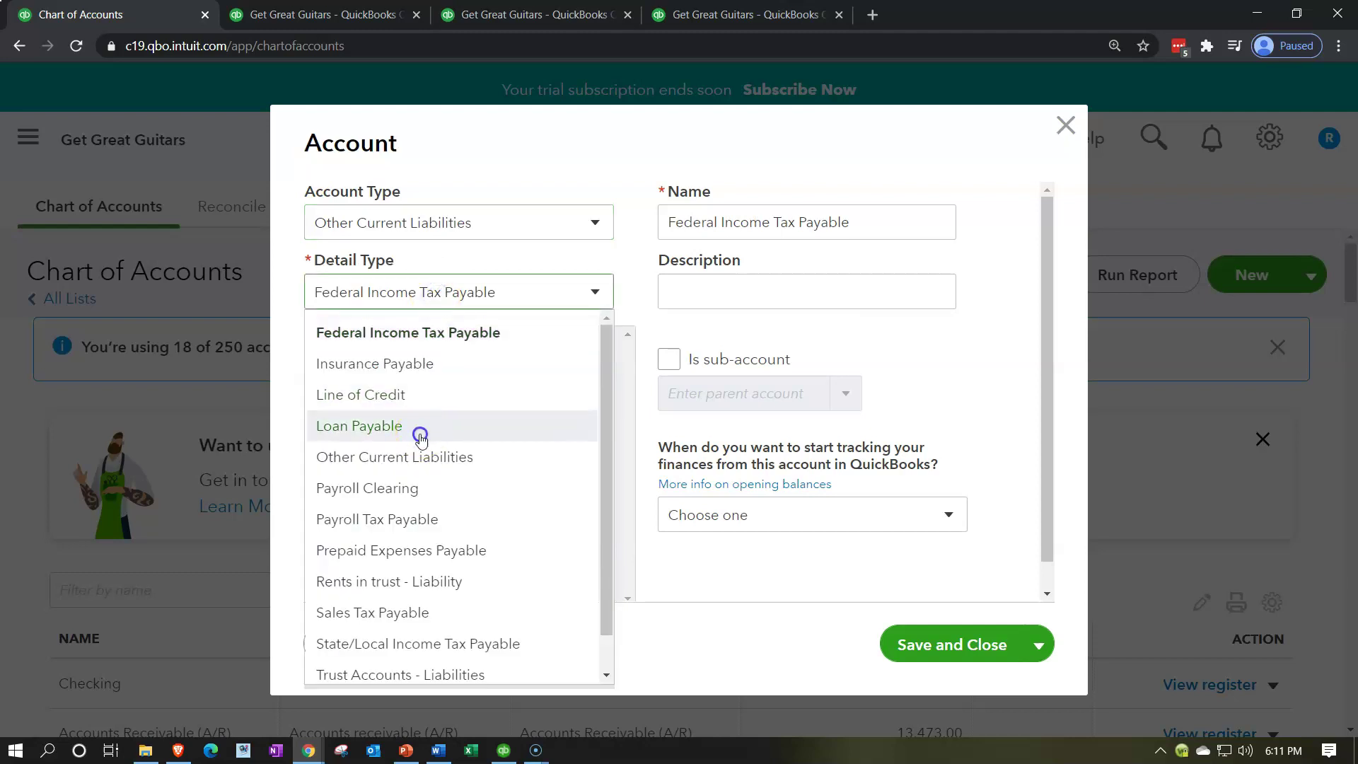
Step: Name the new account Loan Payable 3799, make it a sub-account of Loan Payable, save it, and check its placement in the list
left_click(778, 229)
left_click(783, 228)
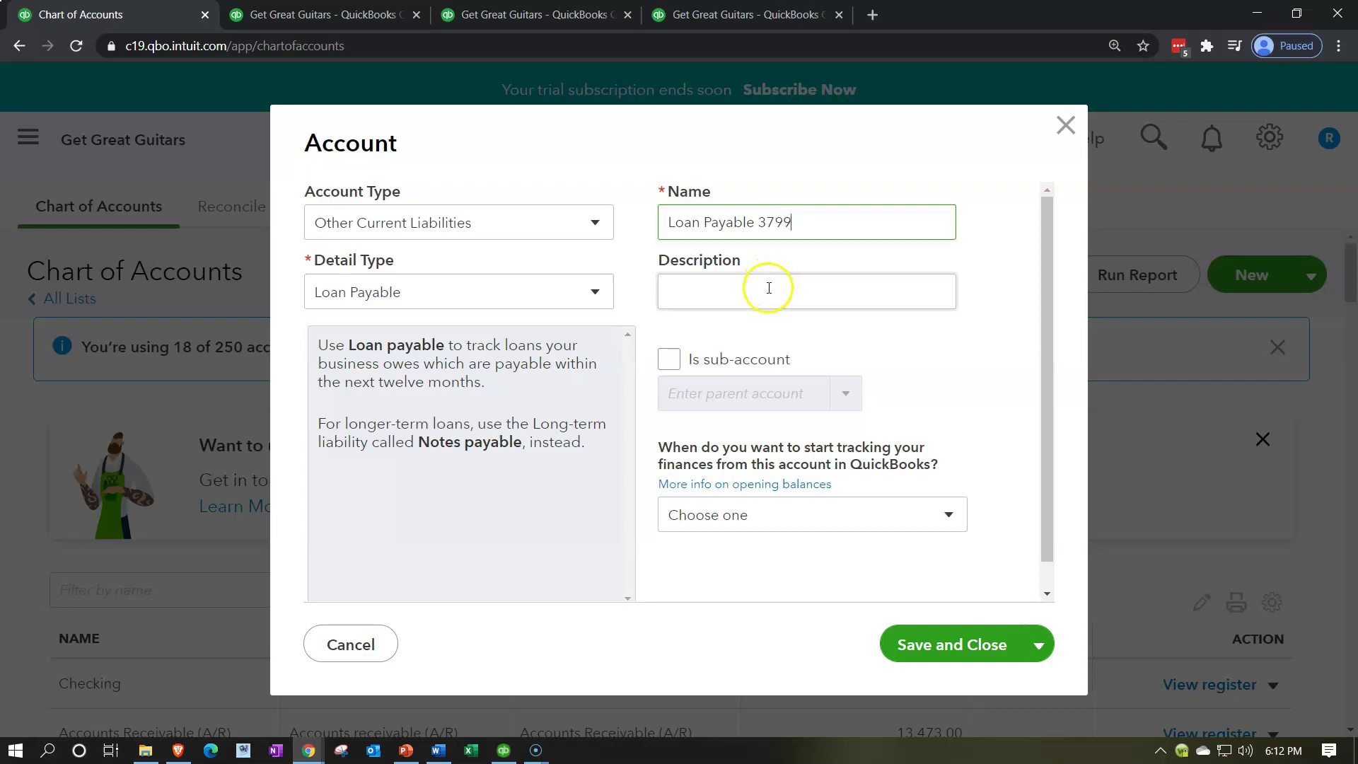
left_click(670, 370)
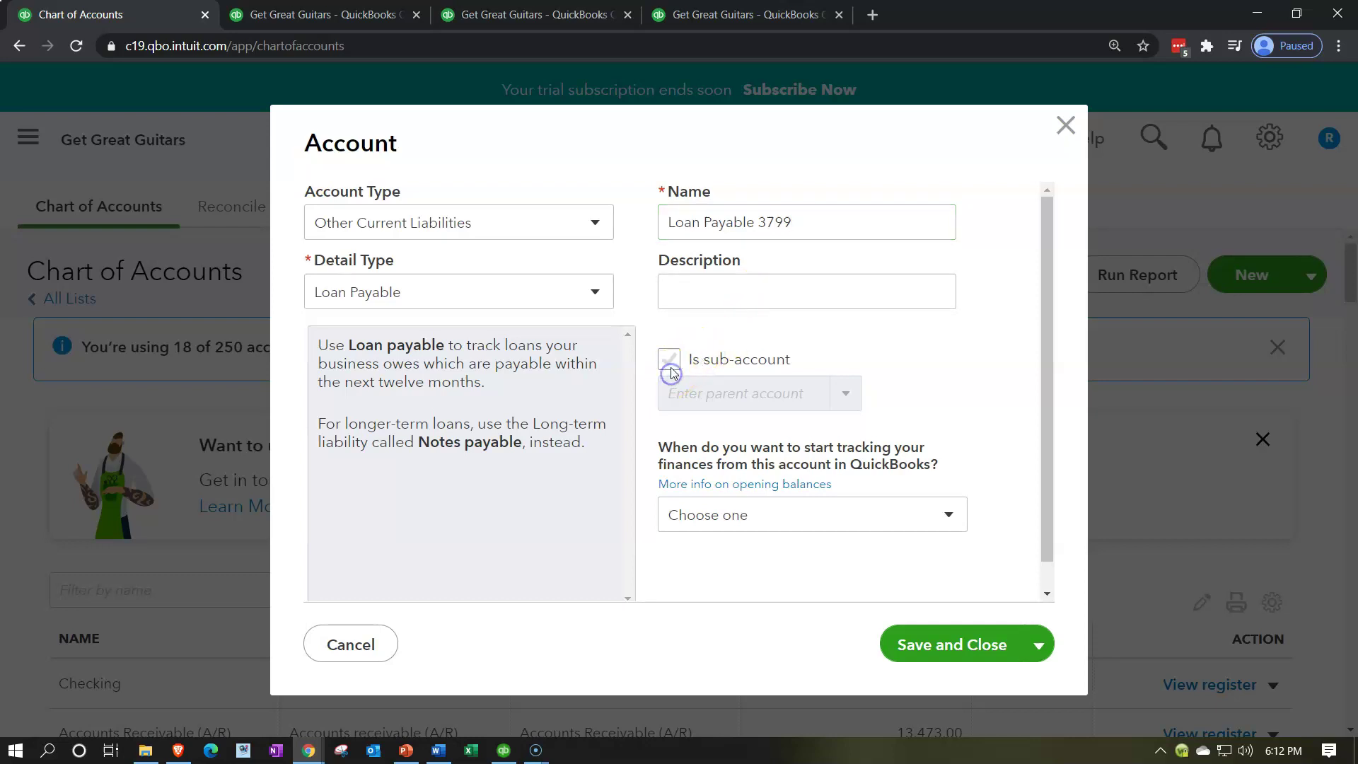
type("loa")
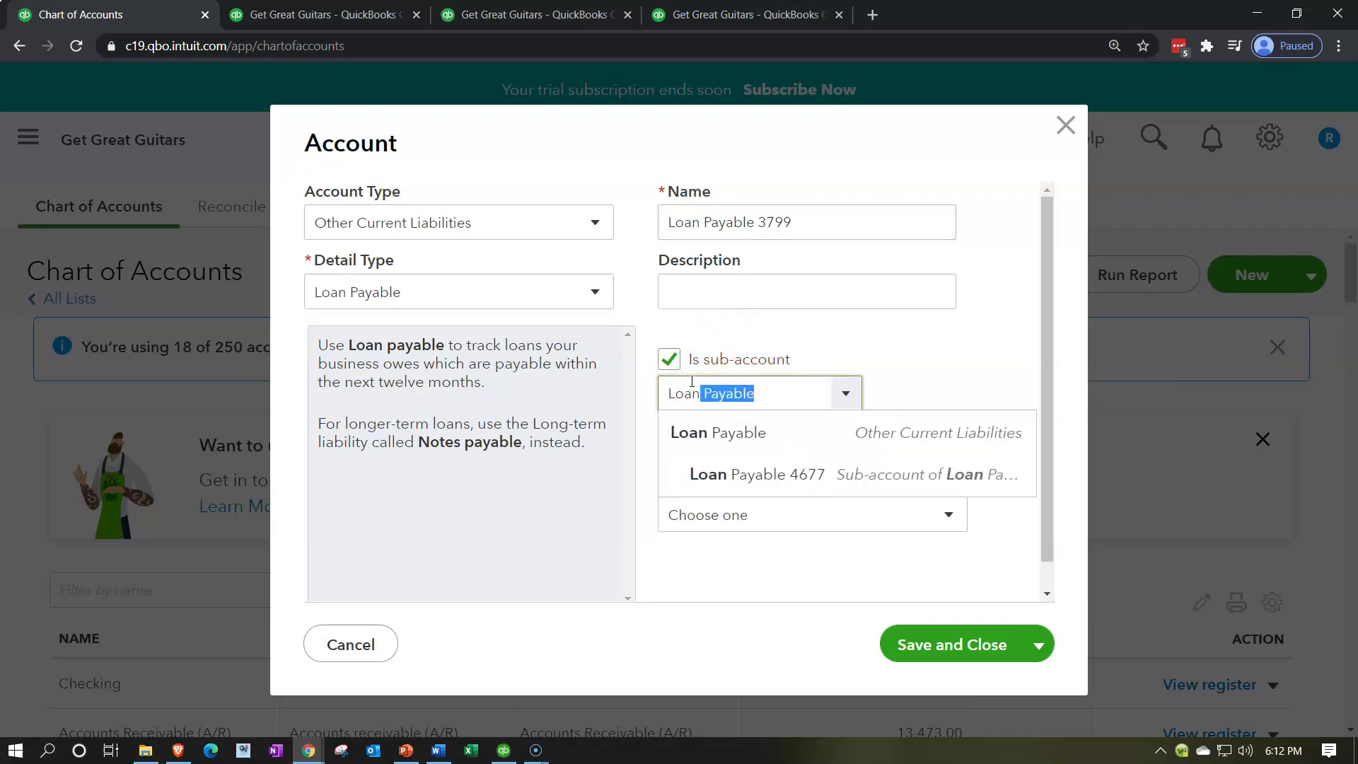
left_click(689, 432)
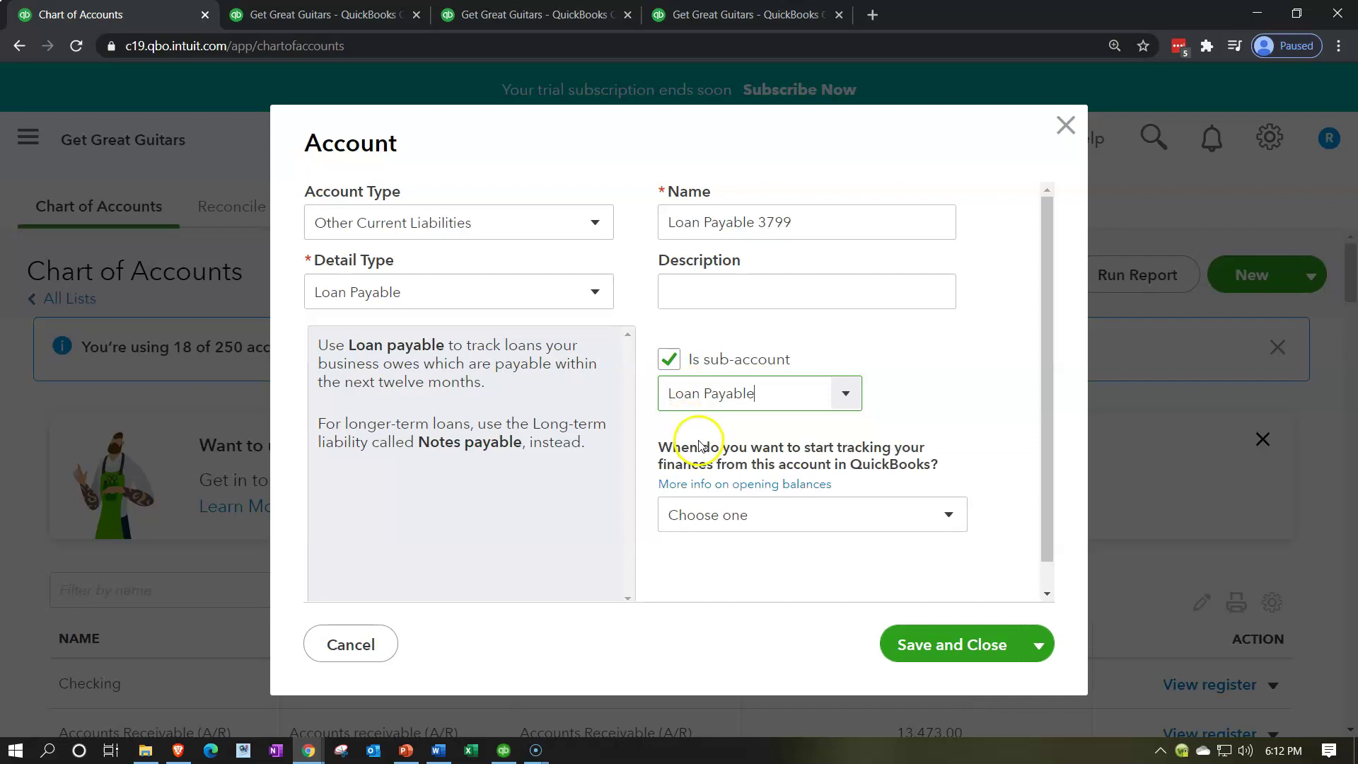
left_click(953, 636)
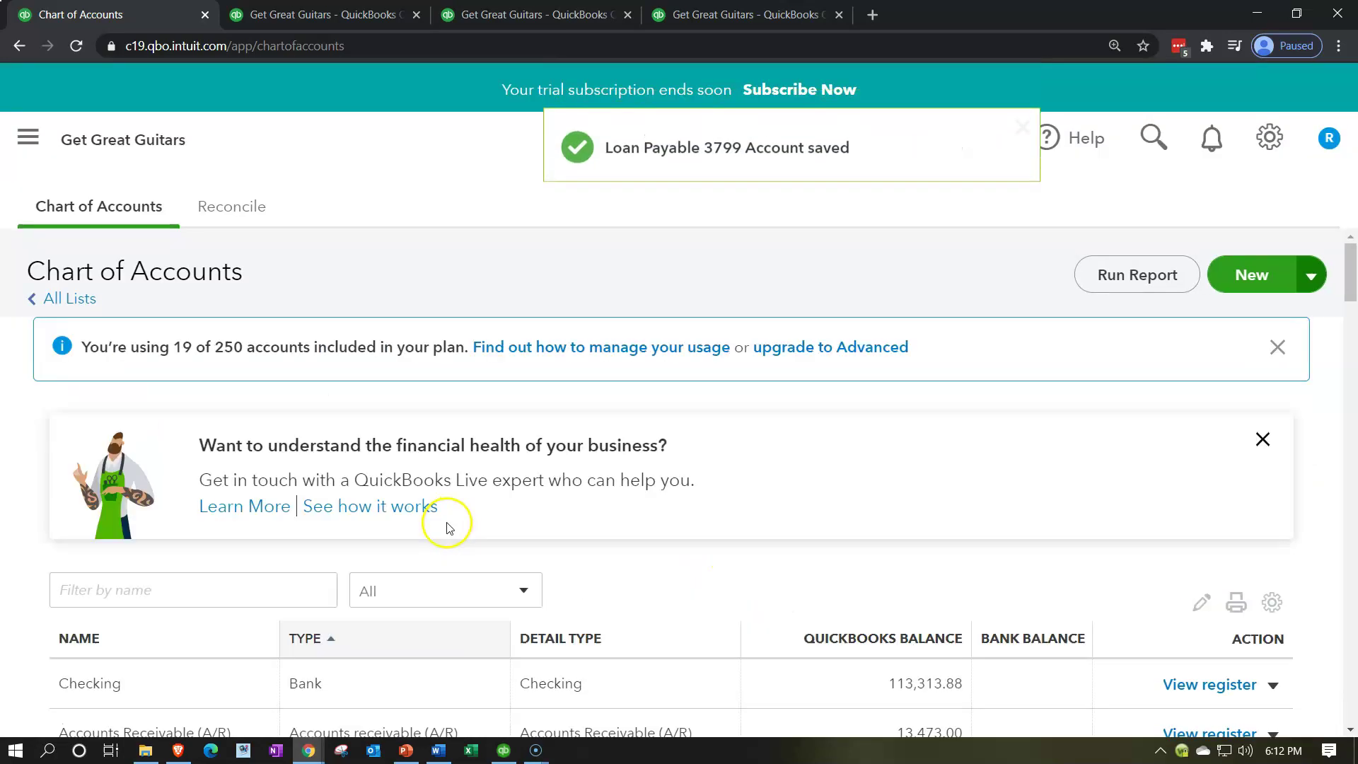
scroll(447, 527, "down", 10)
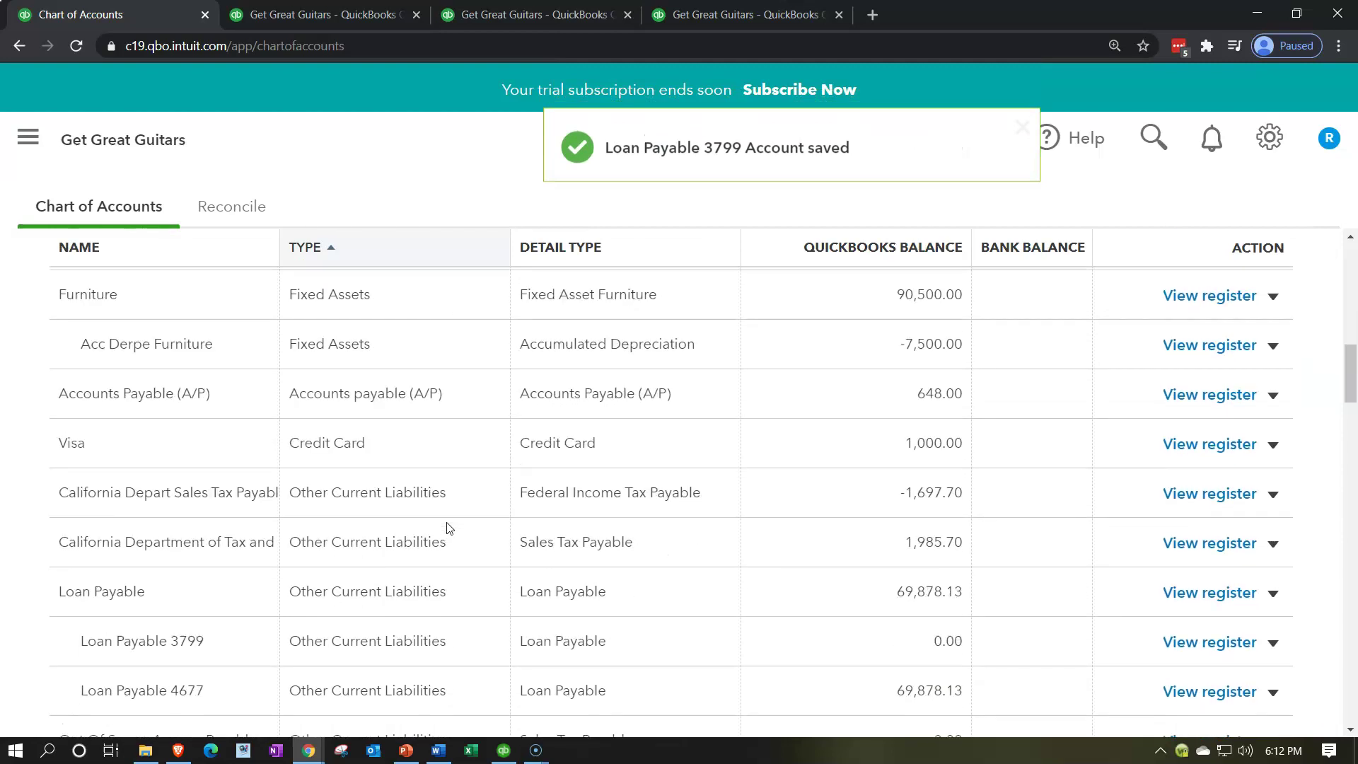
scroll(447, 527, "down", 1)
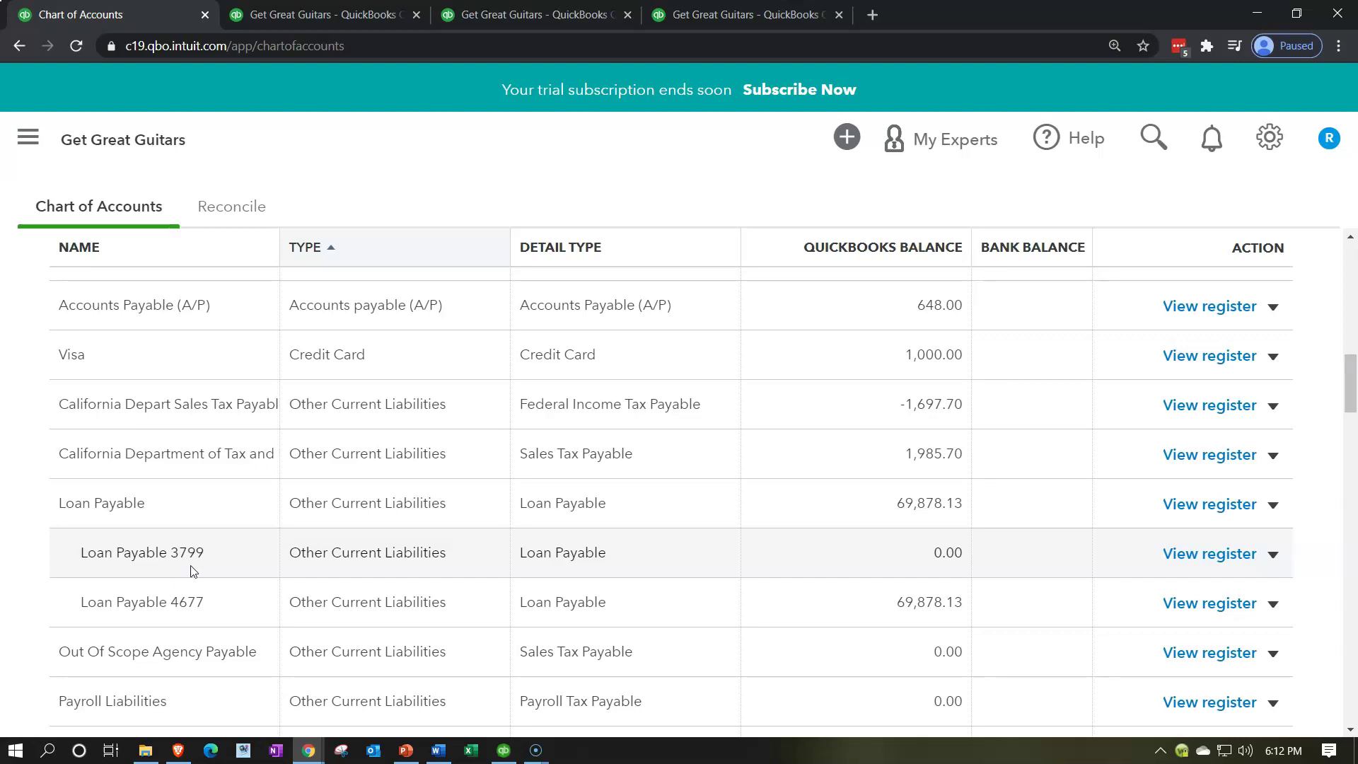
Step: Open the register of the Equipment fixed asset account and start a journal entry dated 02/28/2021
scroll(191, 566, "up", 4)
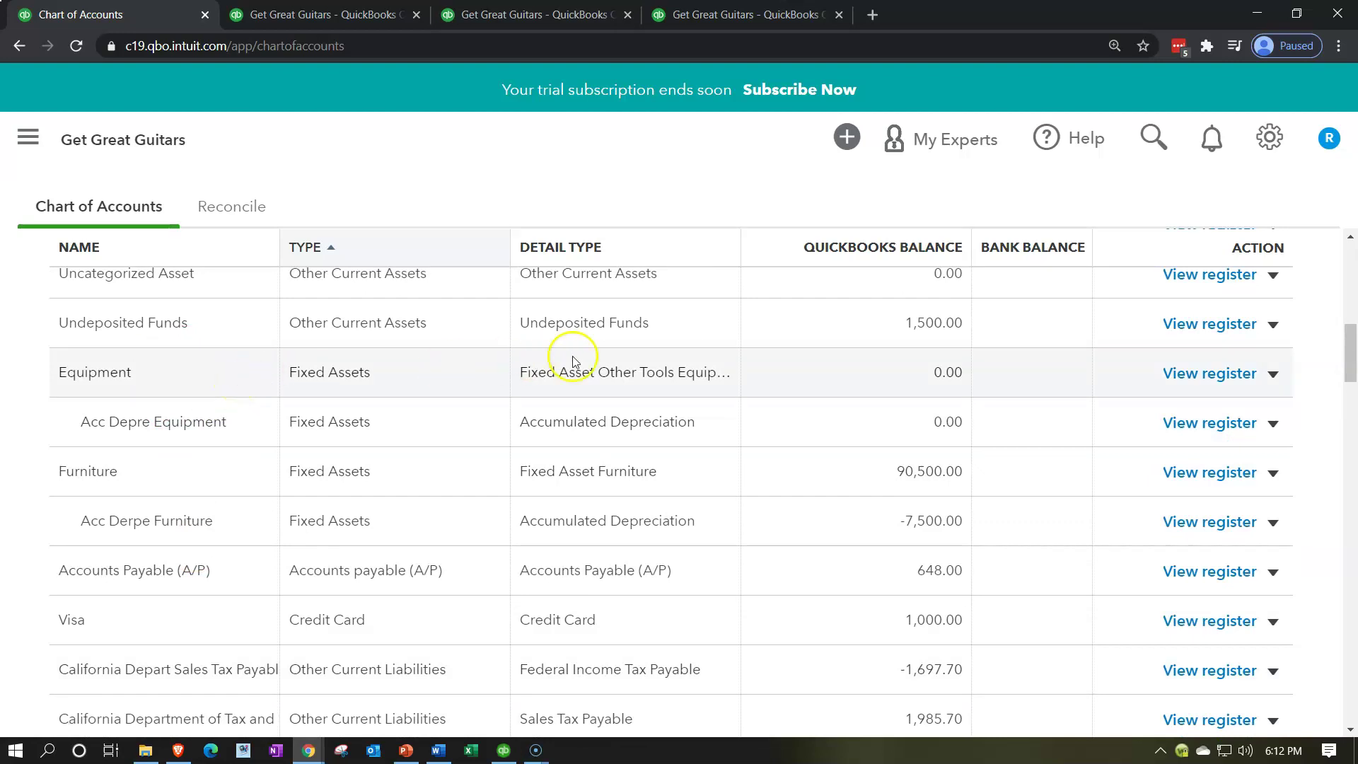
left_click(1218, 372)
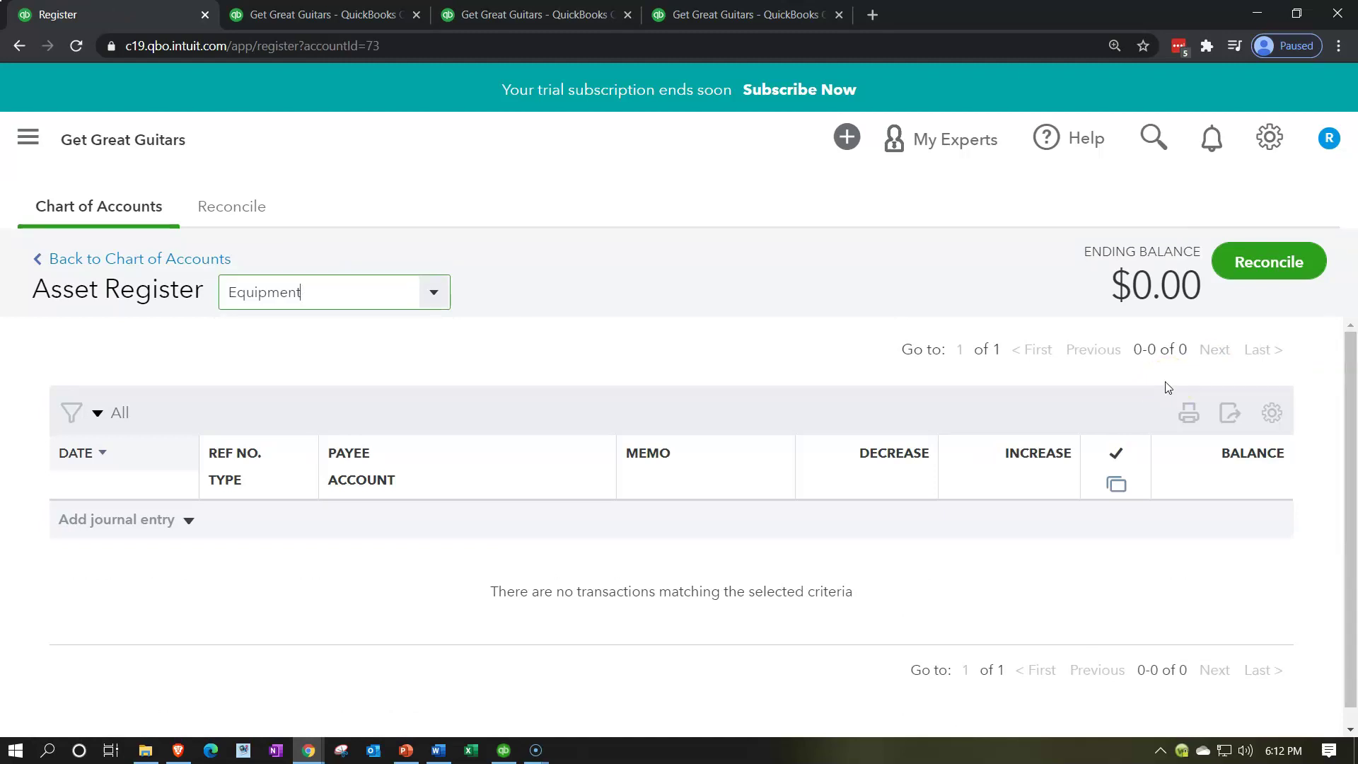
left_click(187, 521)
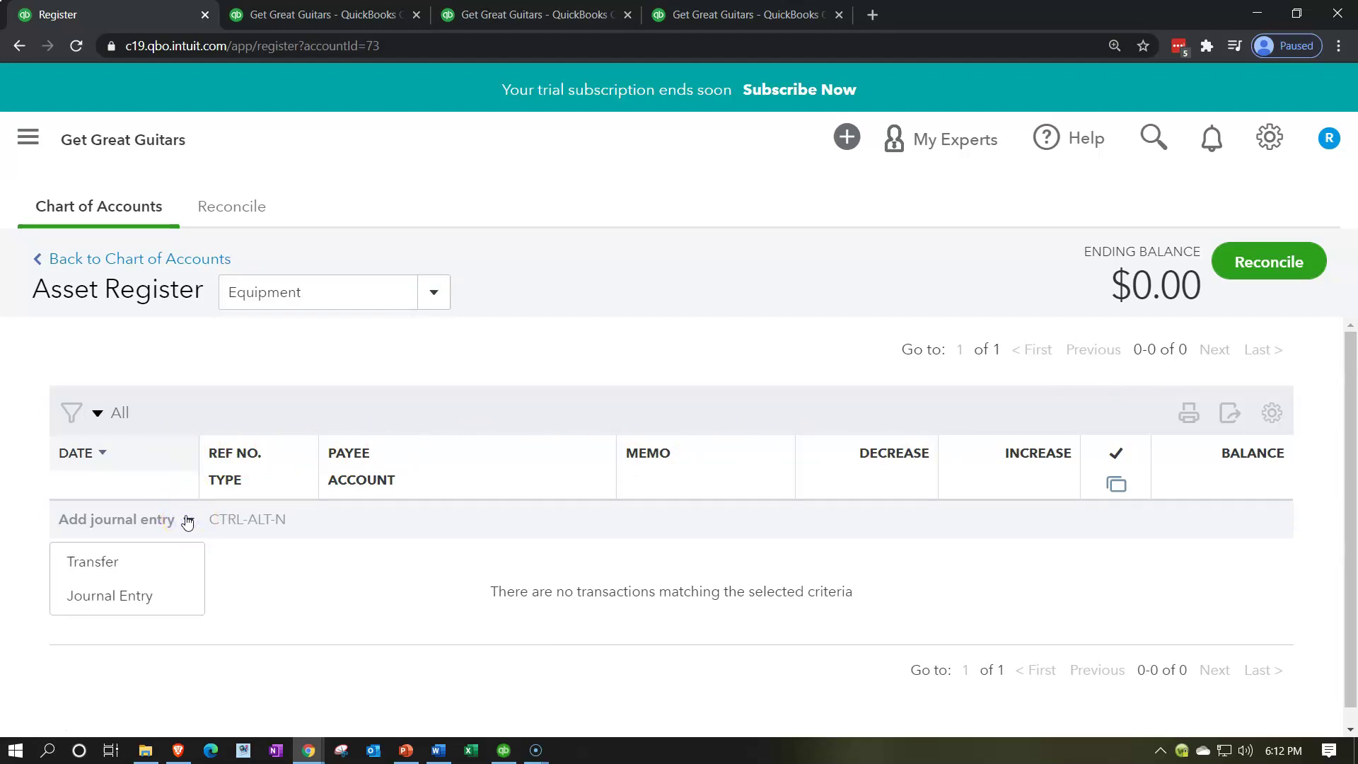
left_click(159, 596)
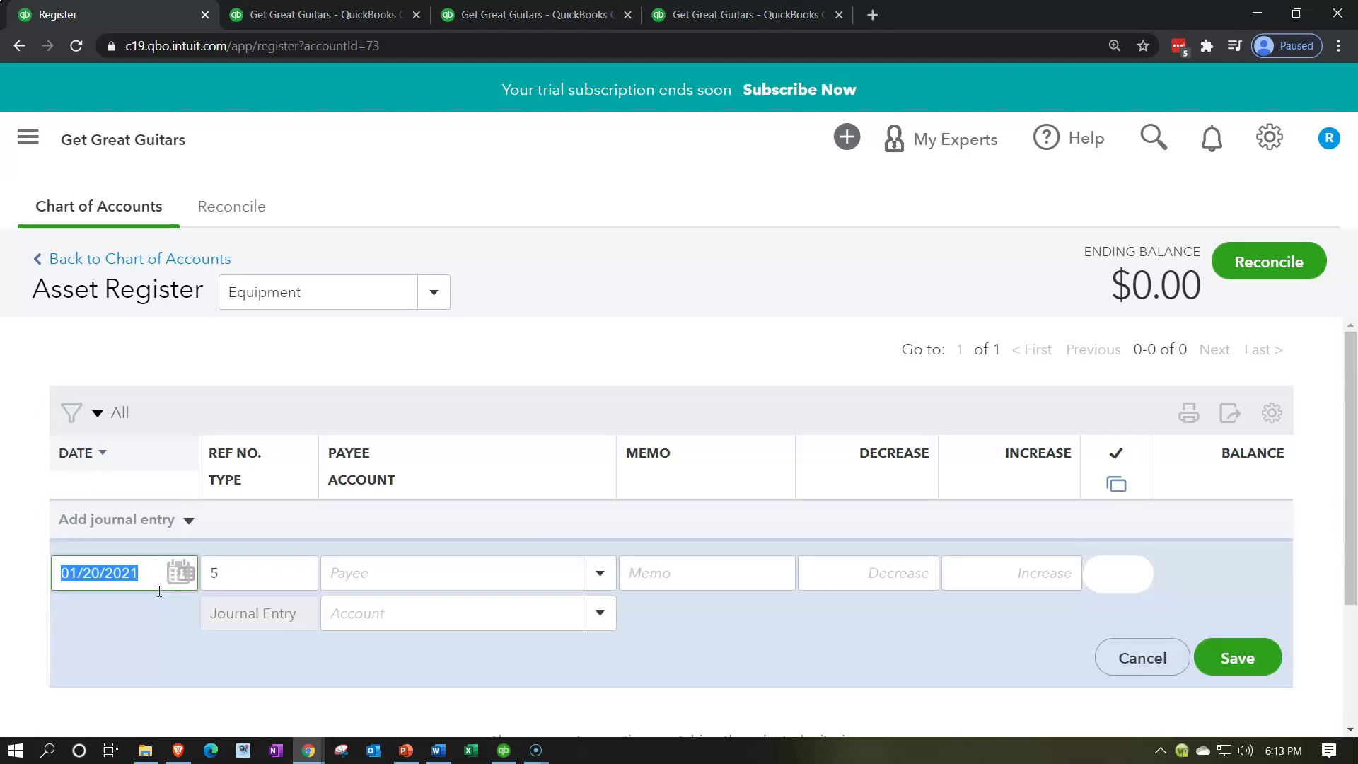
left_click(326, 313)
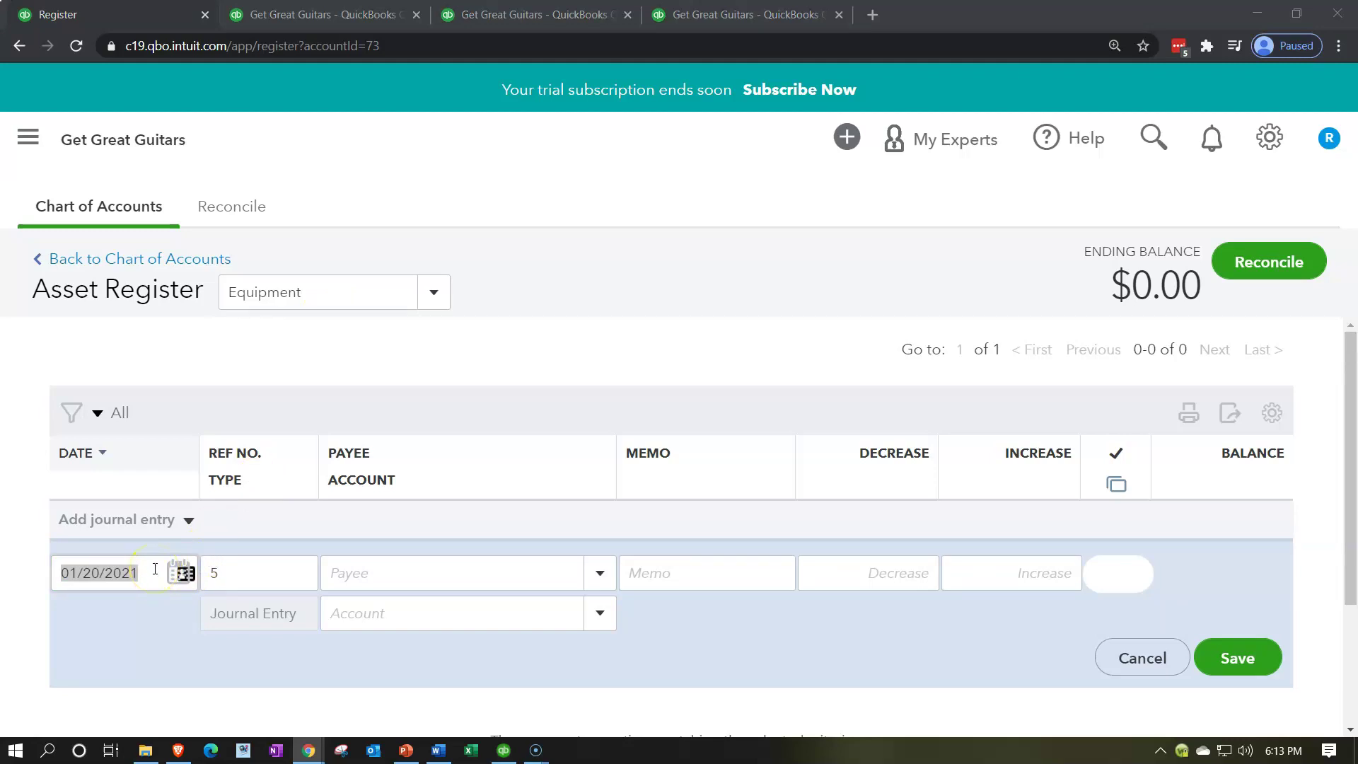
left_click(155, 569)
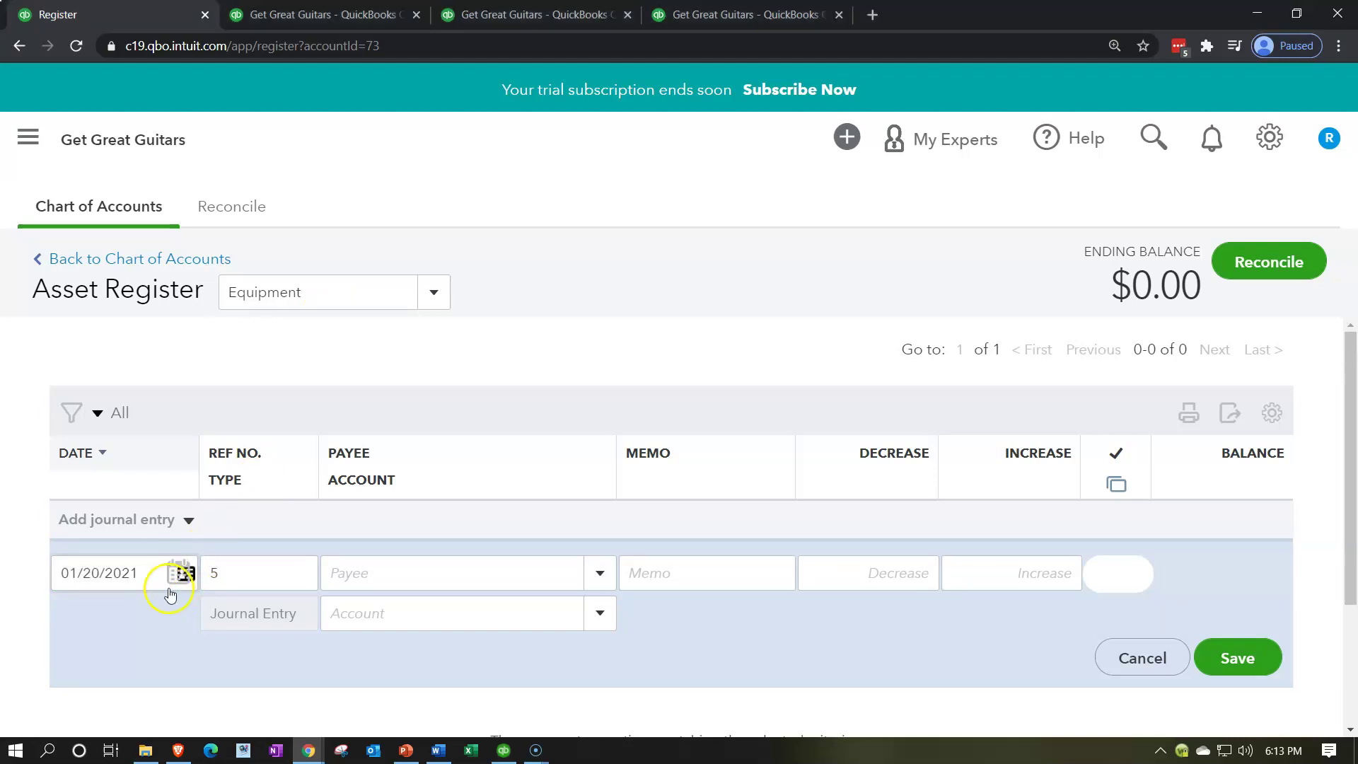
type("022821")
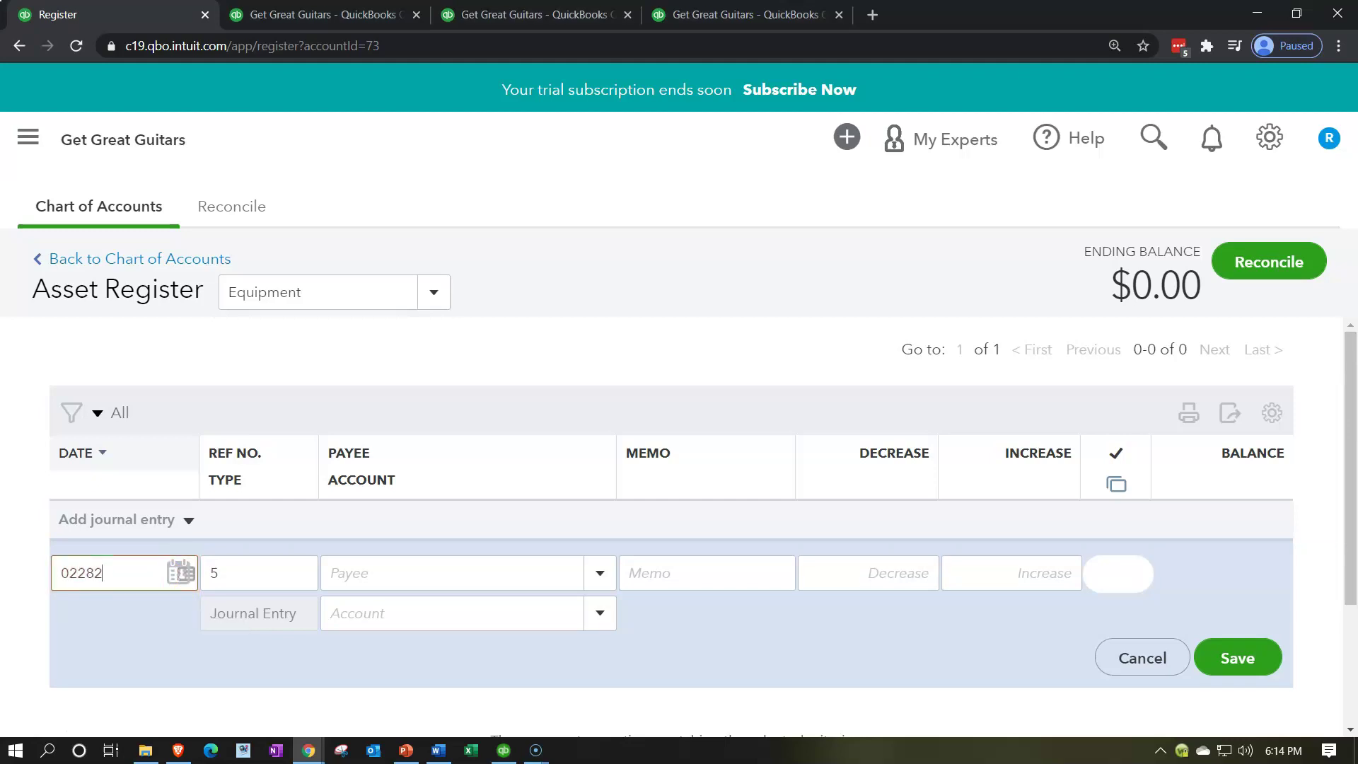
key("Tab")
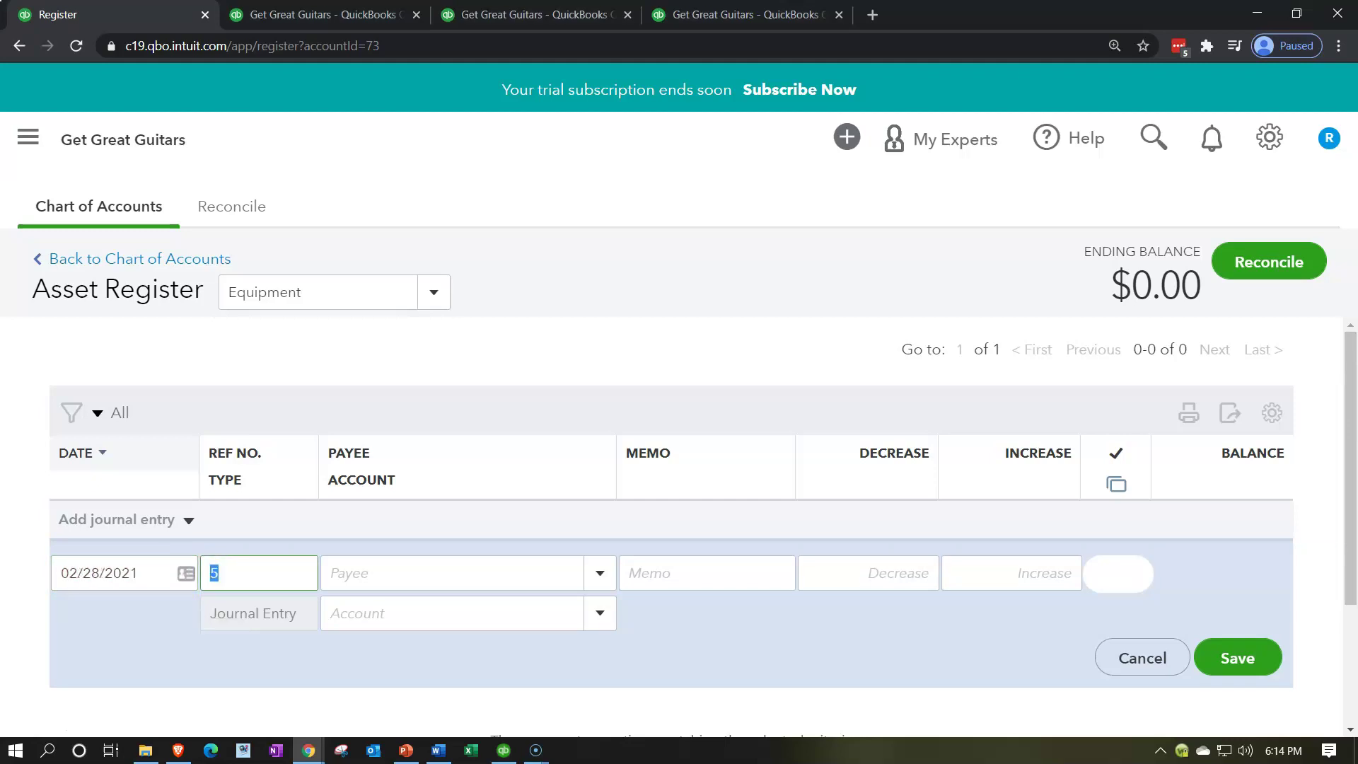
Step: Fill in the journal entry with payee Office Depot, memo Equipment, and an increase of 5,000.00
left_click(453, 573)
type("O")
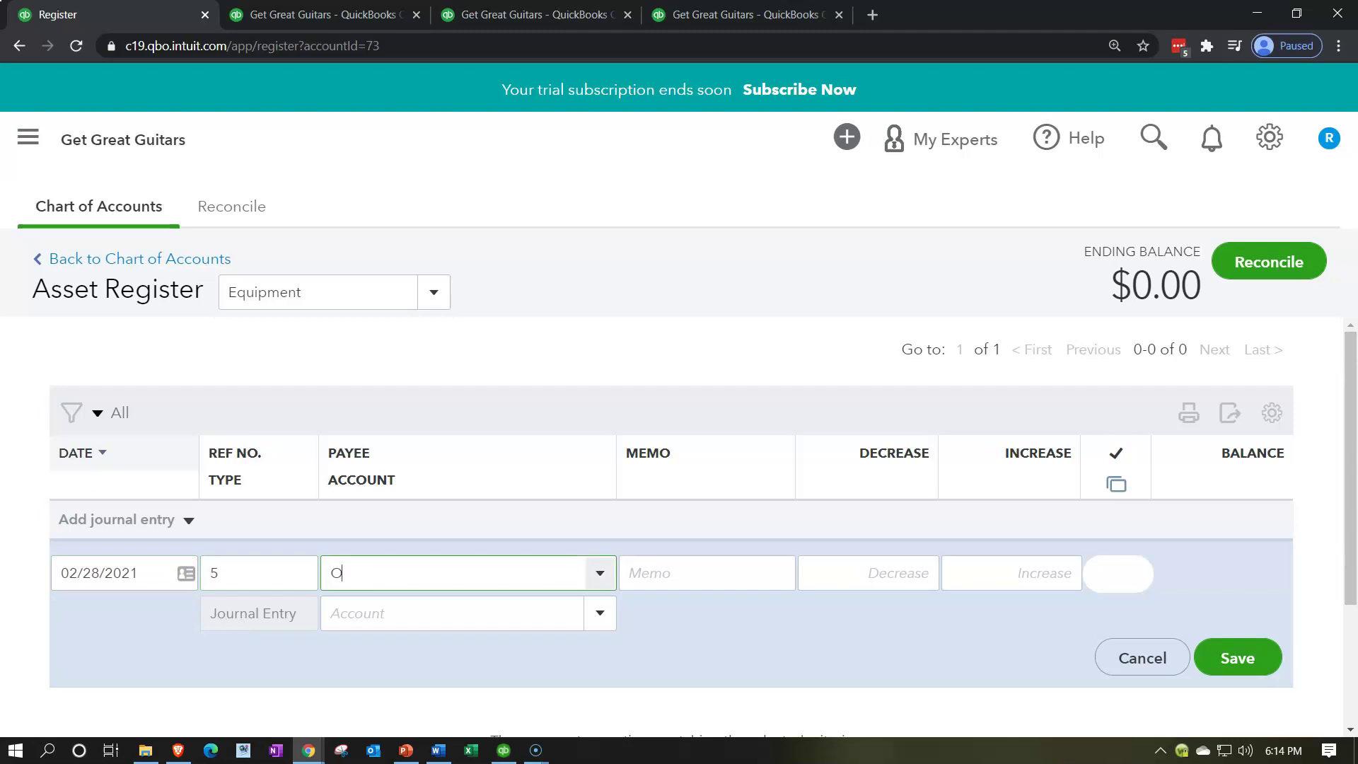
type("ffice")
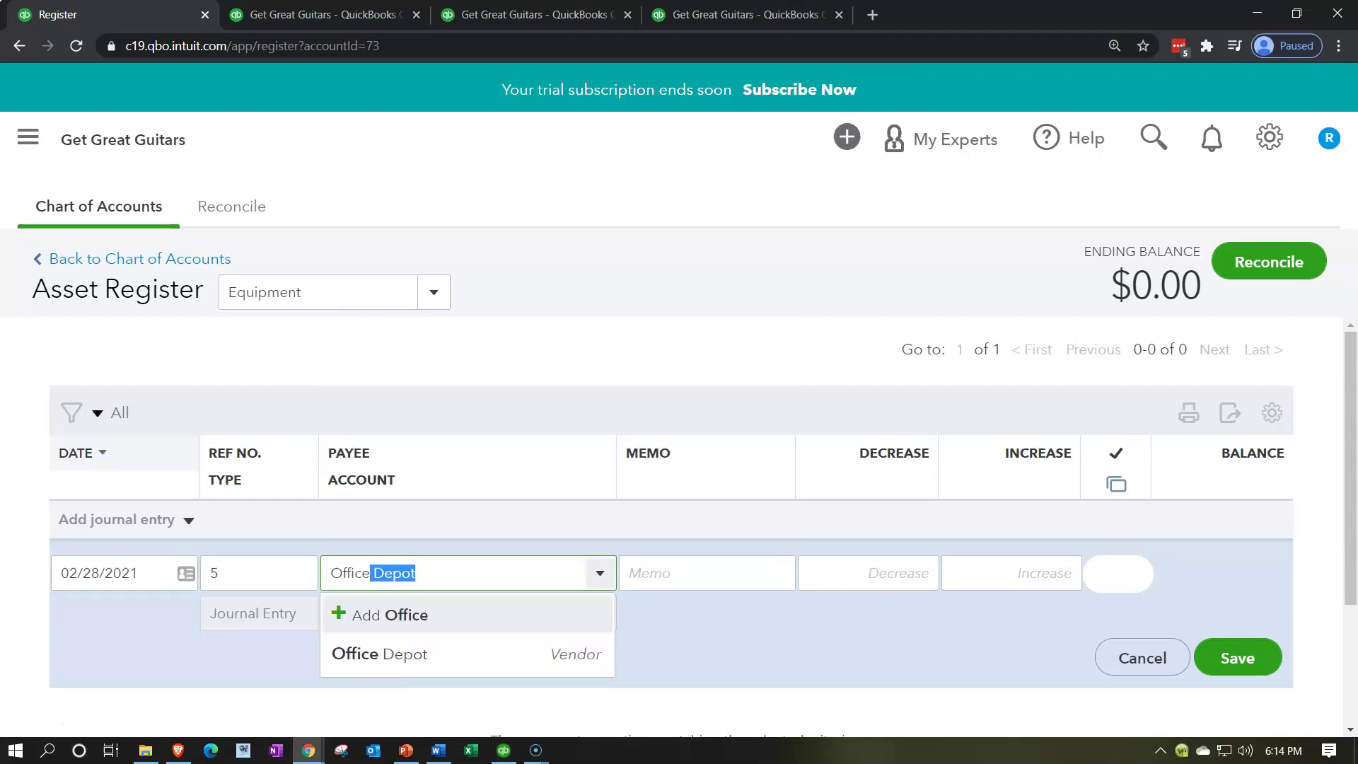
key("Down")
key("Tab")
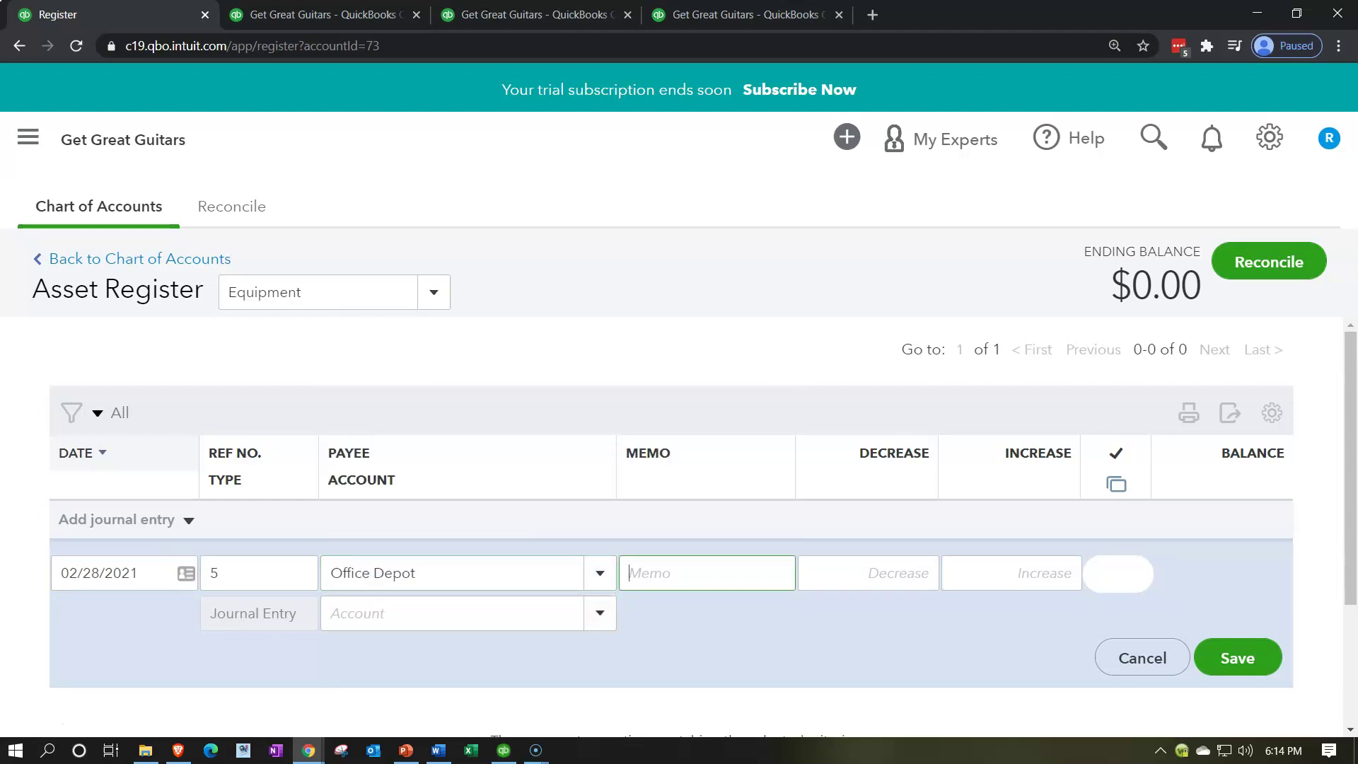
type("Equipment")
key("Tab")
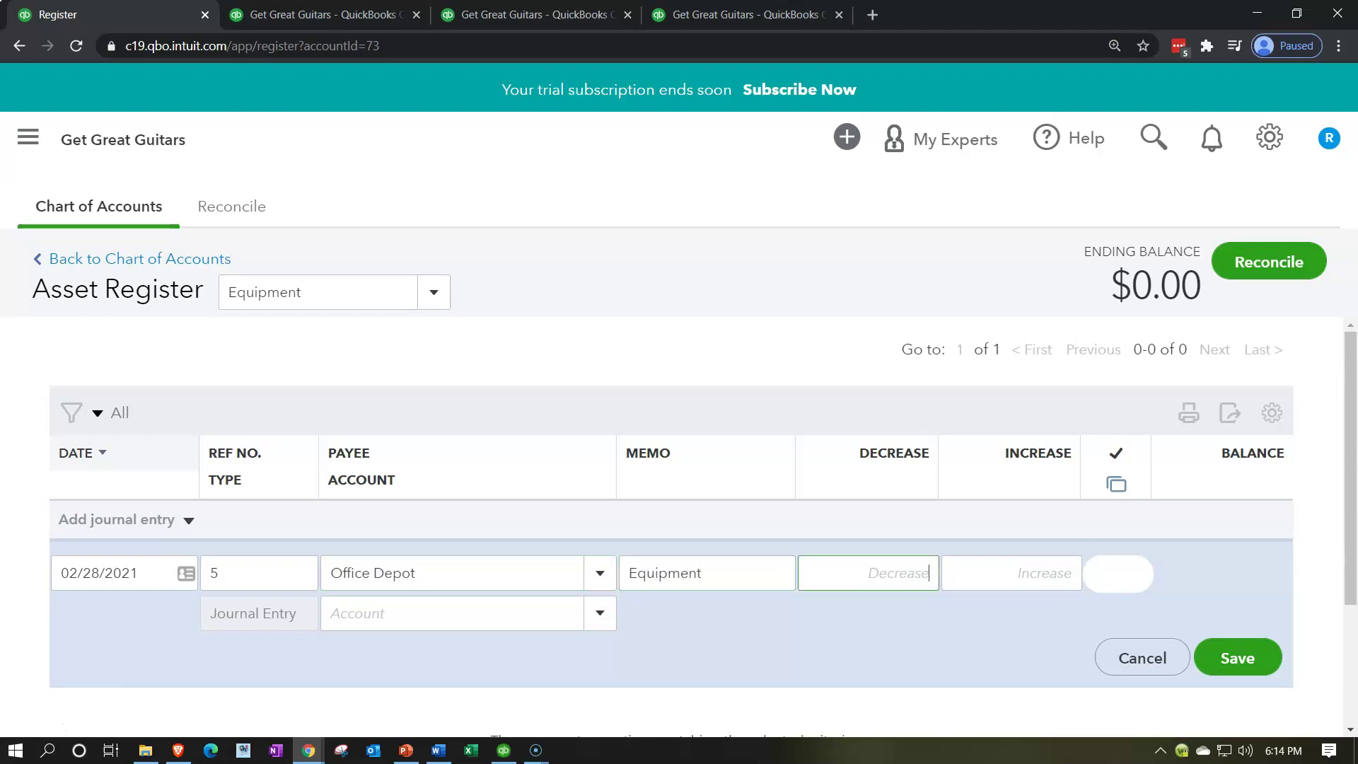
key("Tab")
type("5")
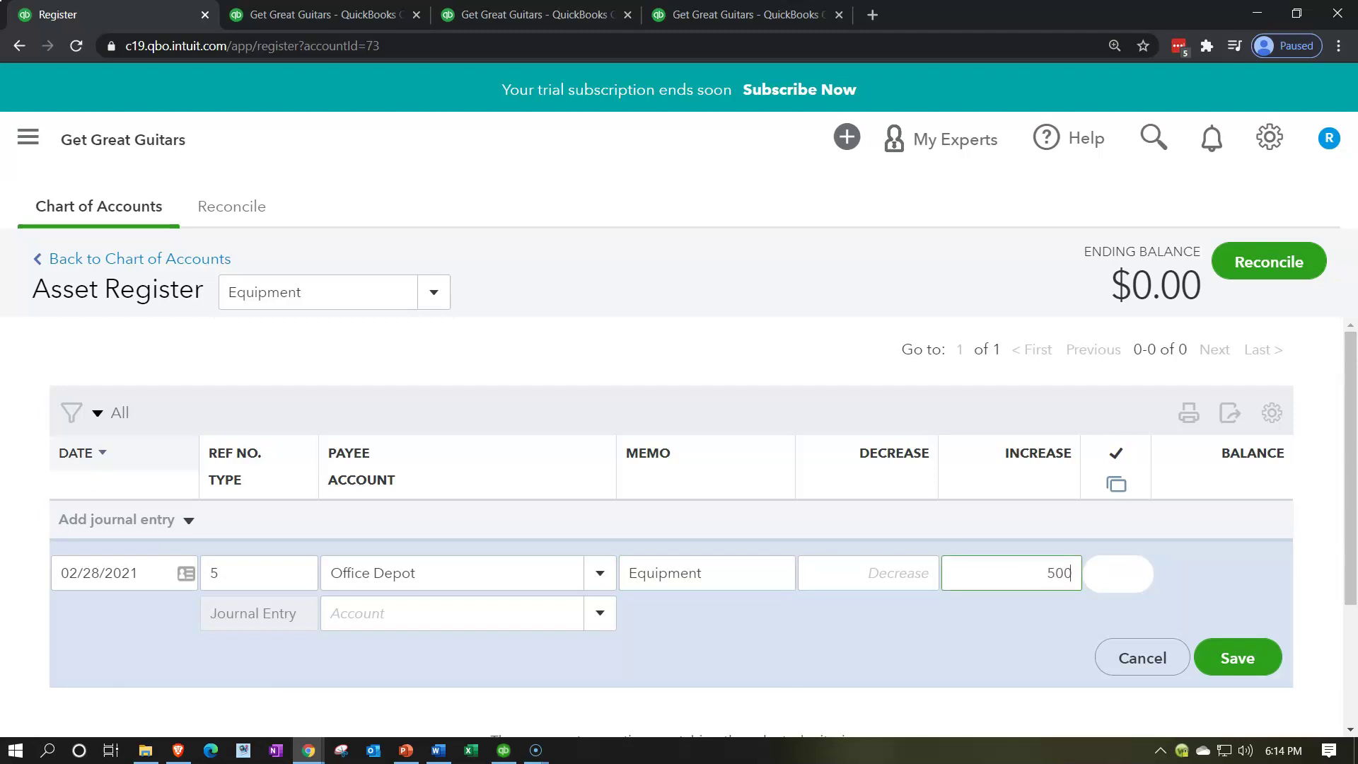
key("Tab")
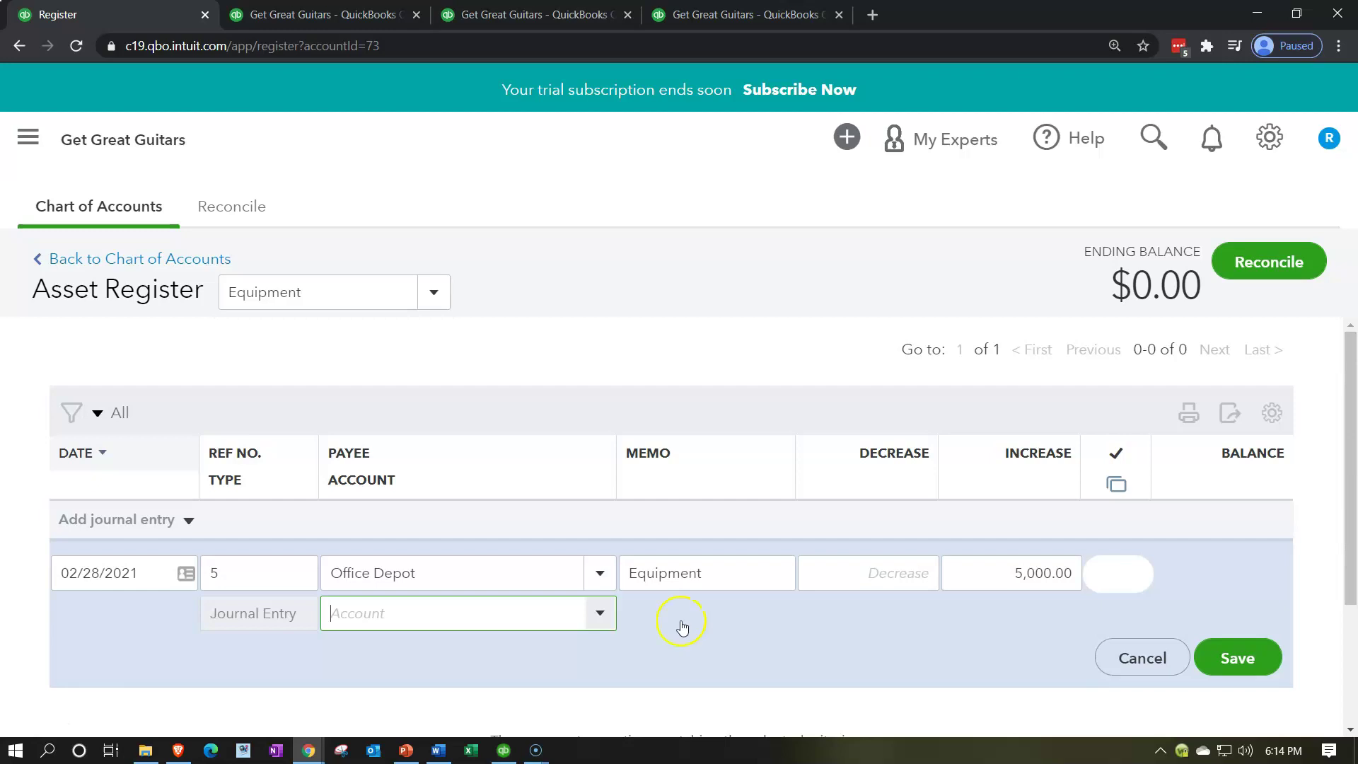
Step: Assign the Loan Payable 3799 sub-account as the journal entry's offsetting account and save the entry
left_click(598, 614)
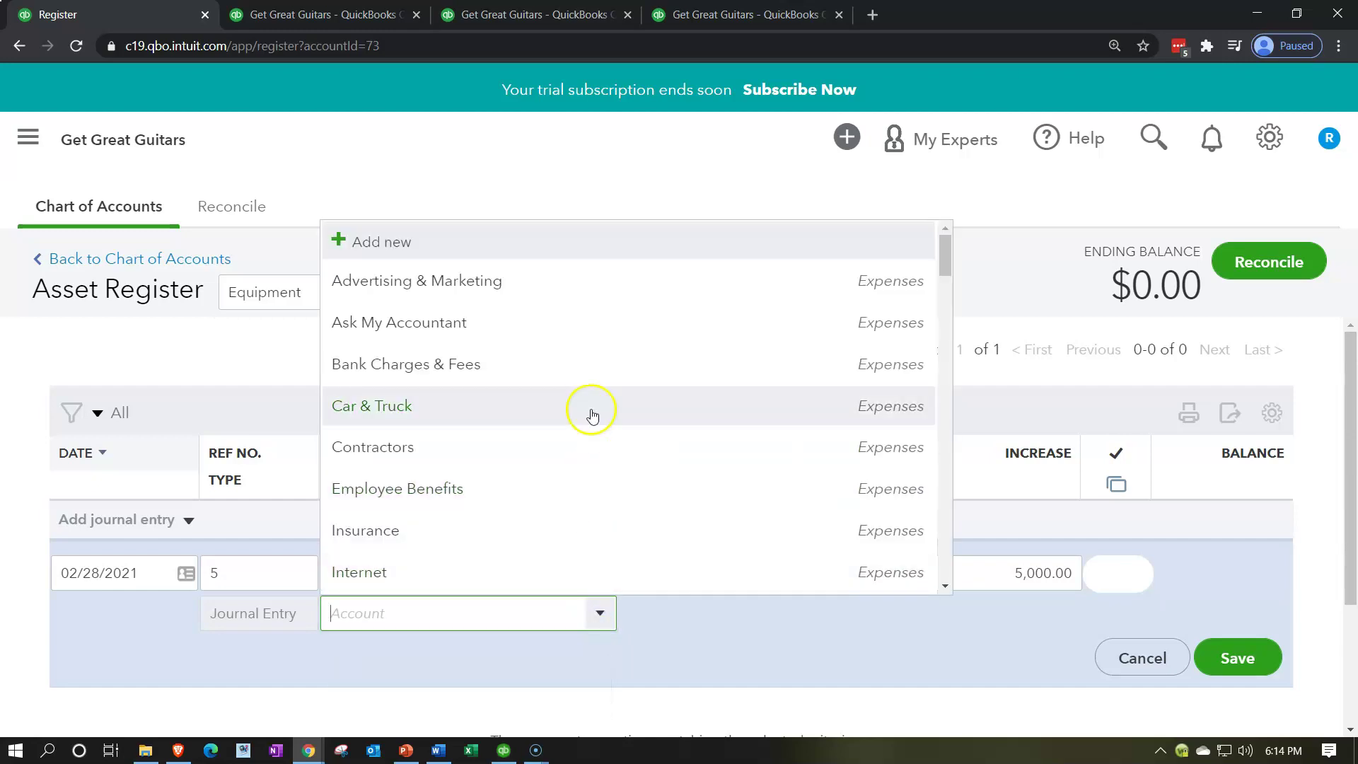
scroll(592, 417, "down", 10)
scroll(592, 417, "down", 10)
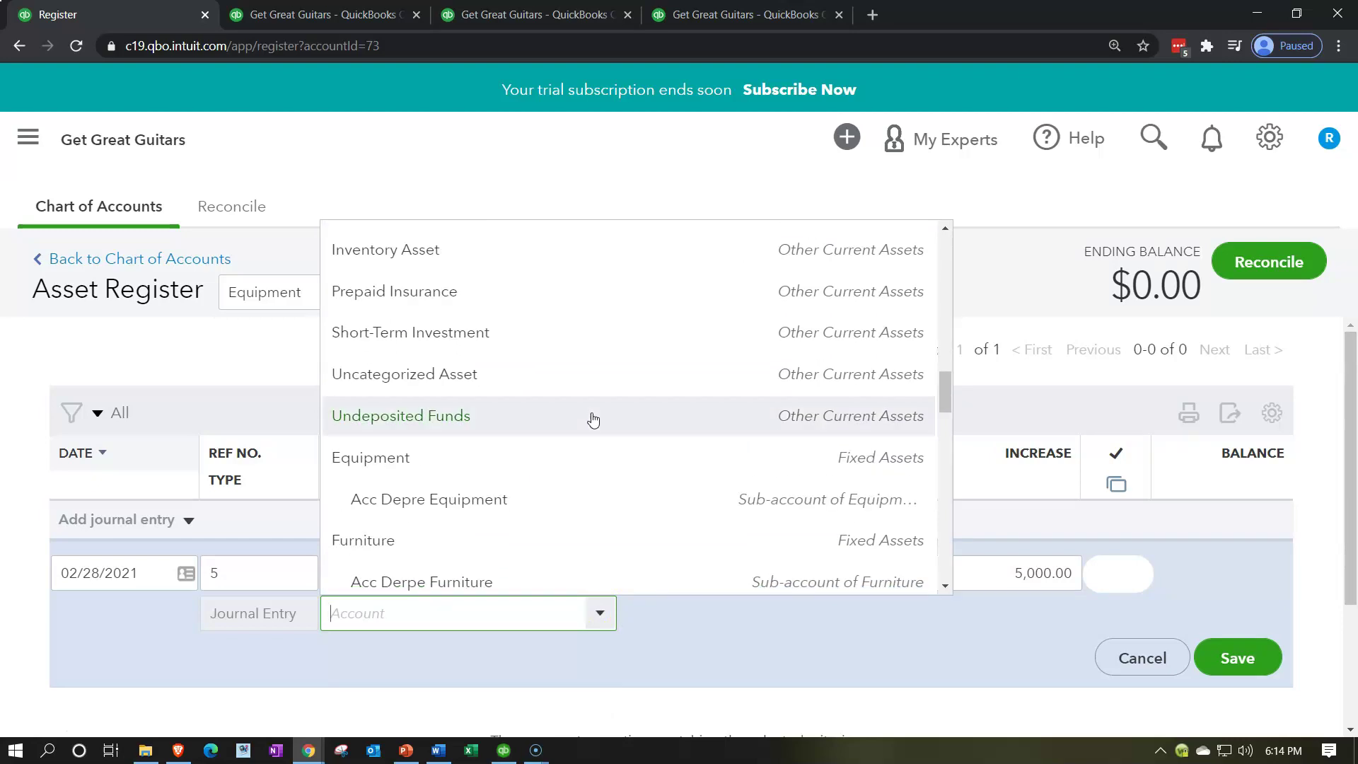
scroll(593, 418, "down", 1)
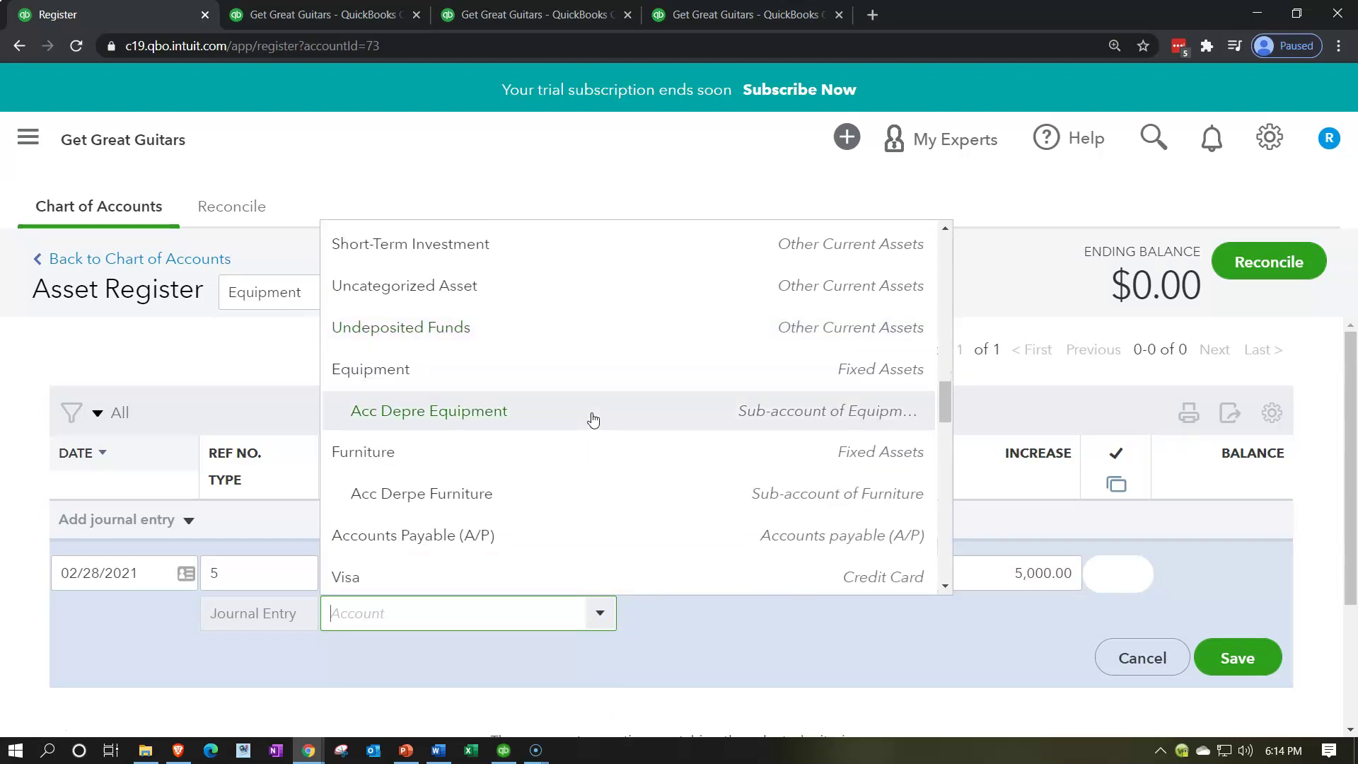
scroll(593, 419, "down", 4)
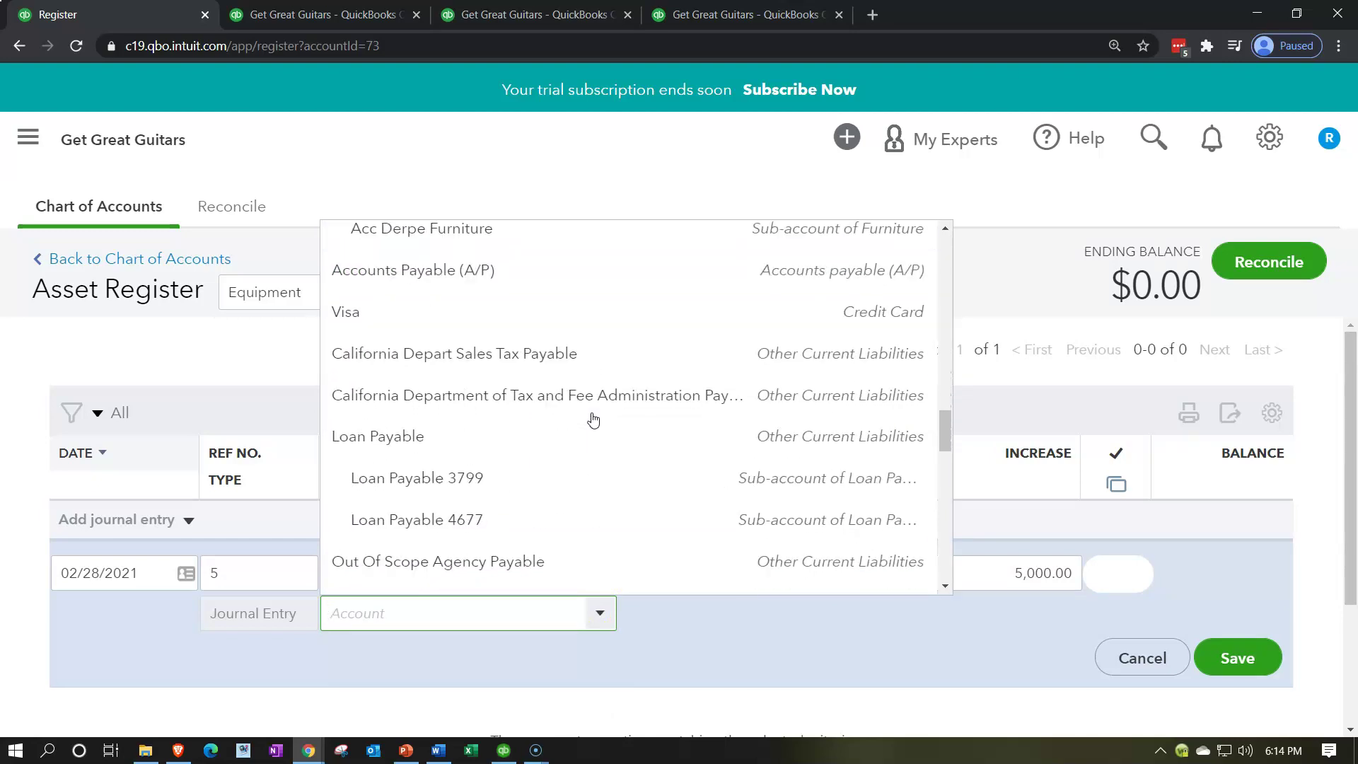
left_click(496, 398)
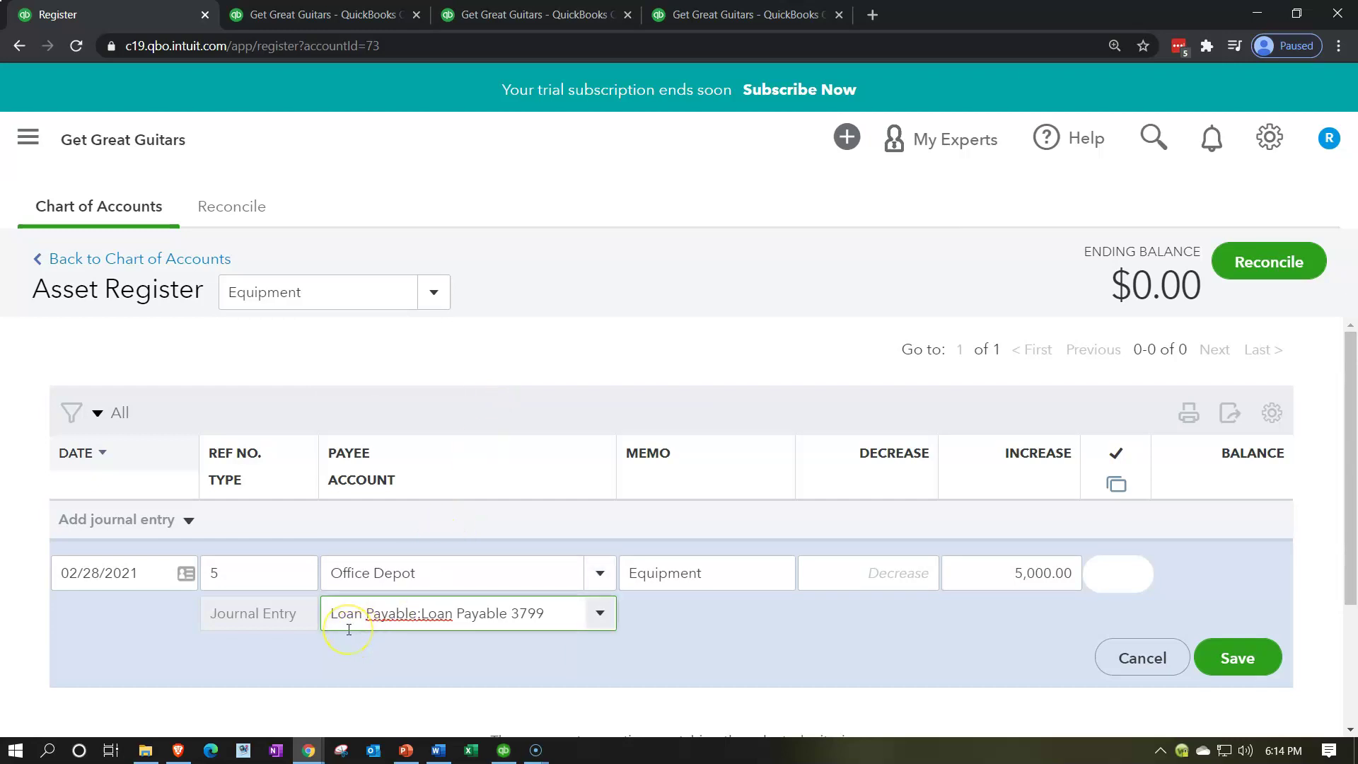
left_click(1234, 660)
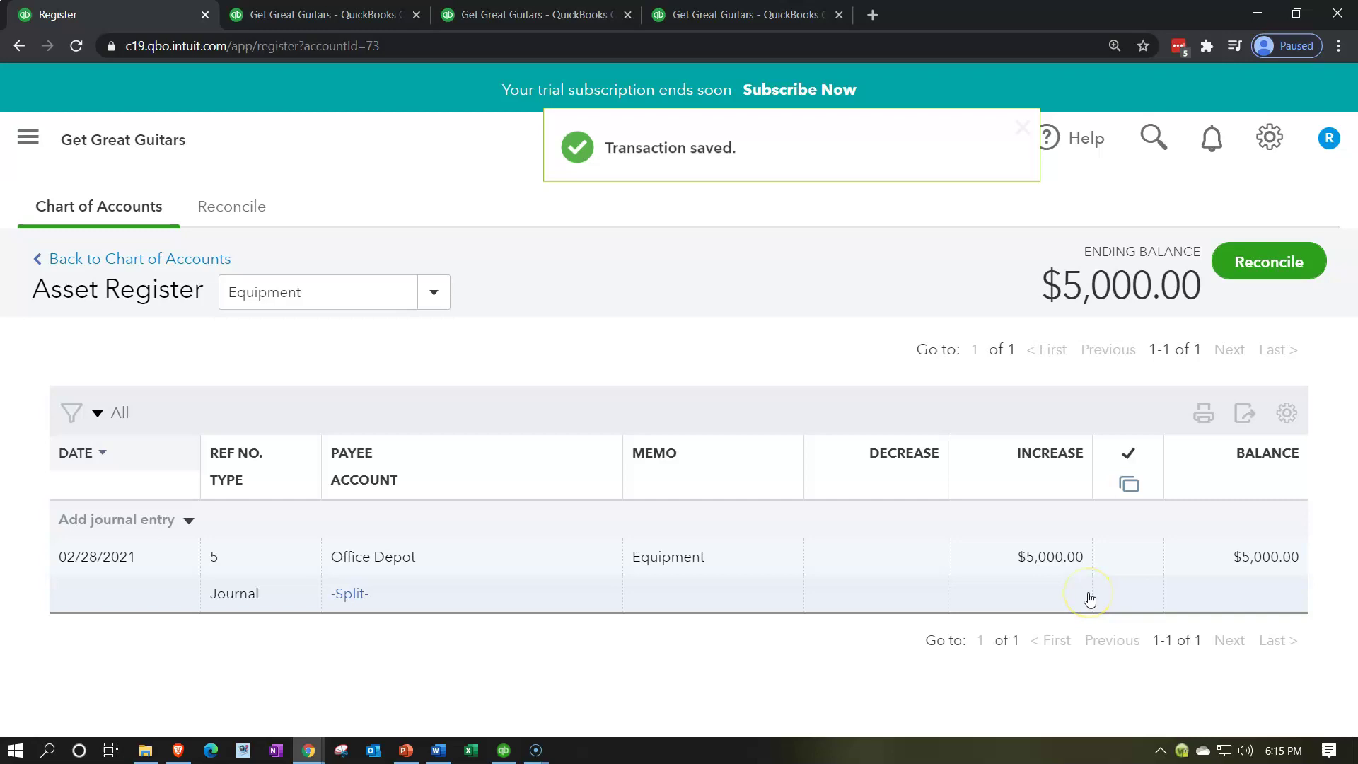
Step: Rerun the Balance Sheet report, review the equipment and furniture balances under Fixed Assets, and collapse the Fixed Assets group
left_click(344, 24)
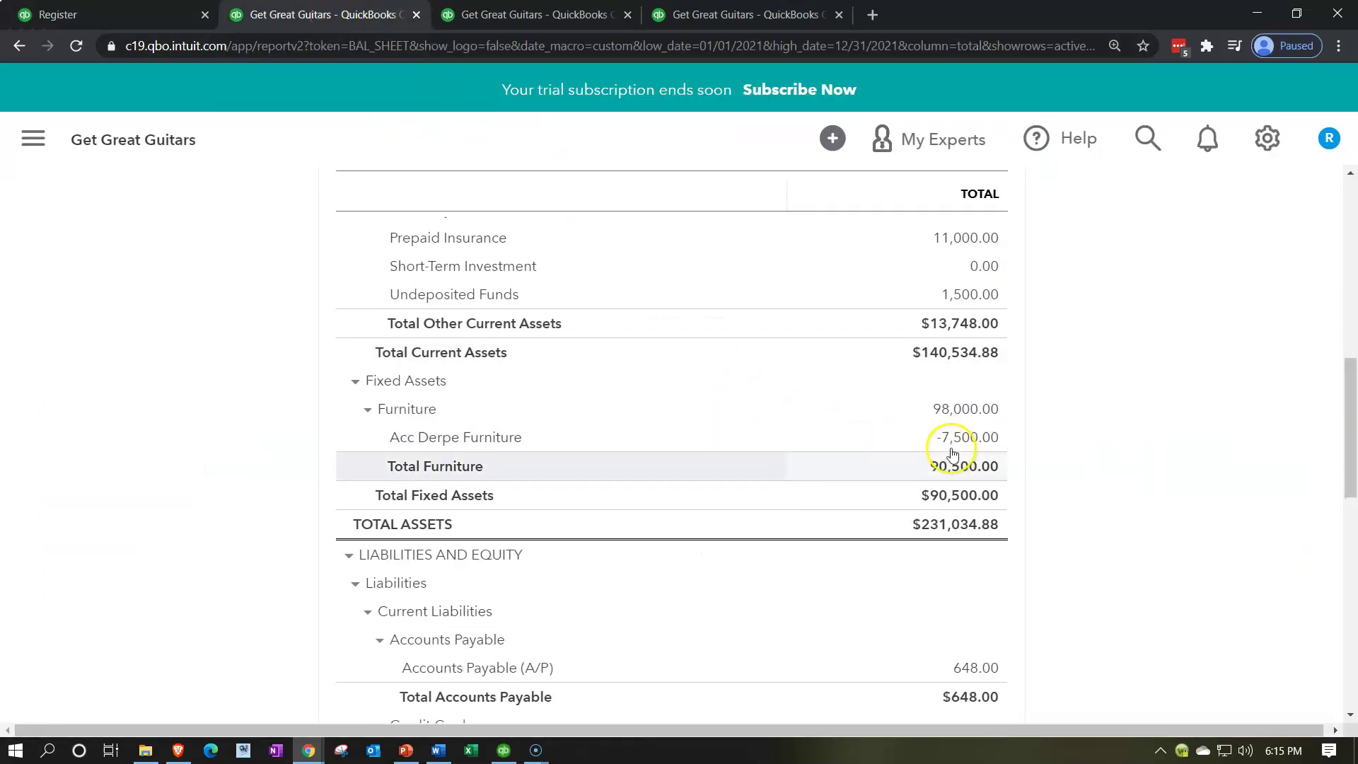
scroll(951, 446, "up", 15)
left_click(991, 384)
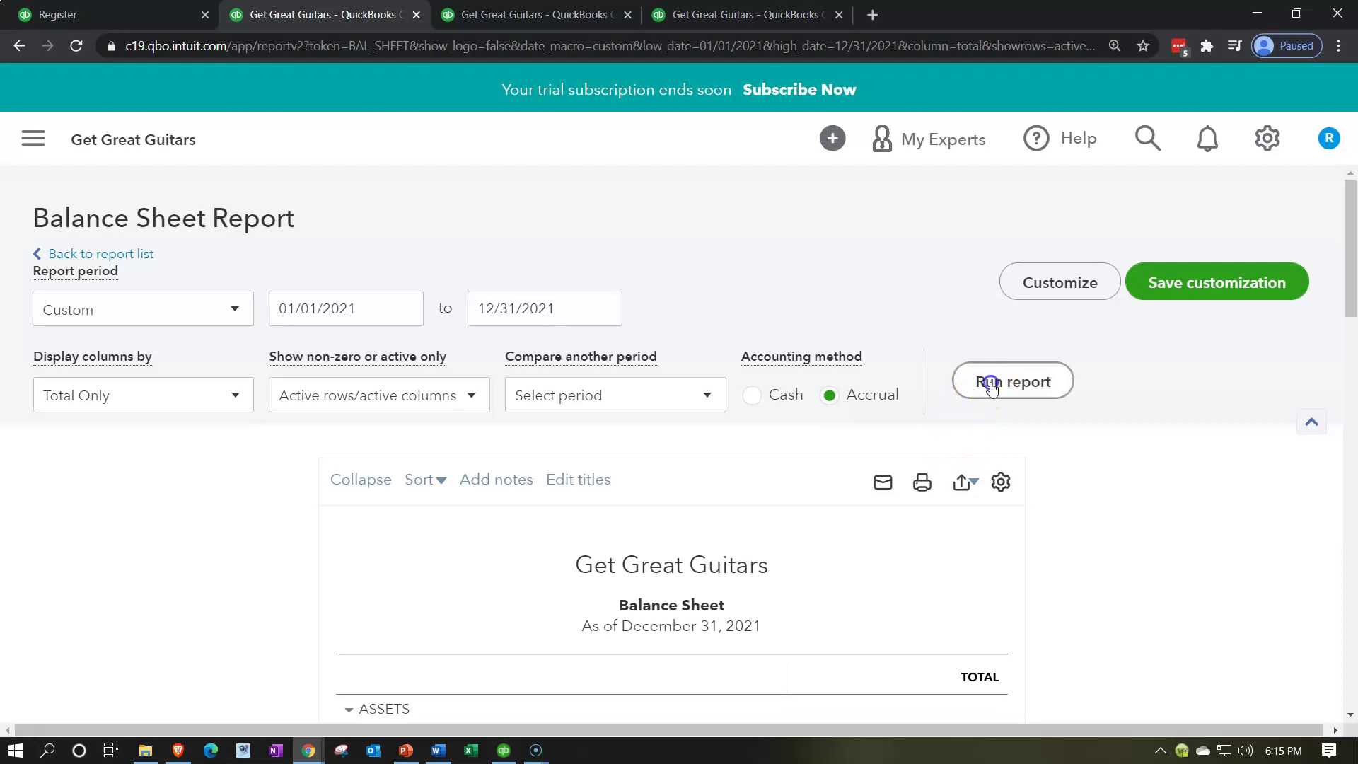
scroll(990, 384, "down", 4)
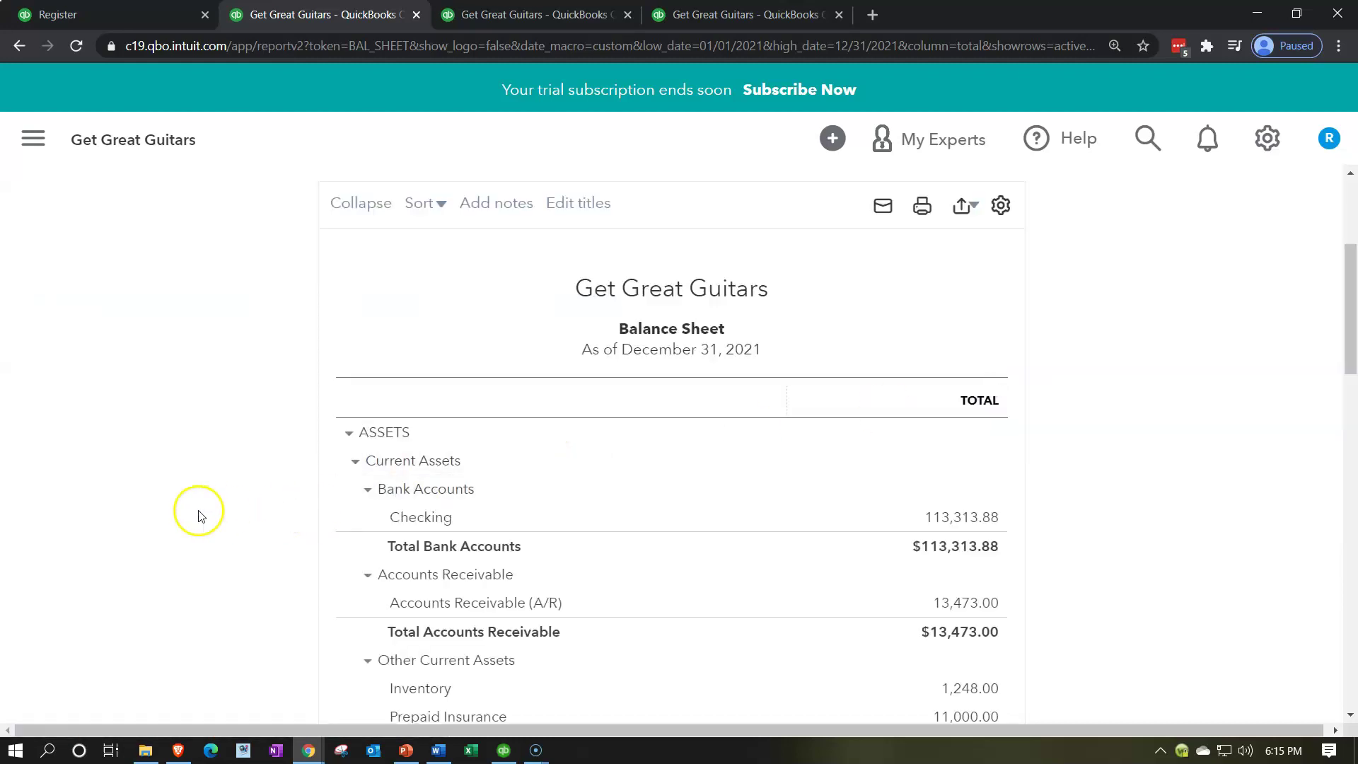
key("ctrl+plus")
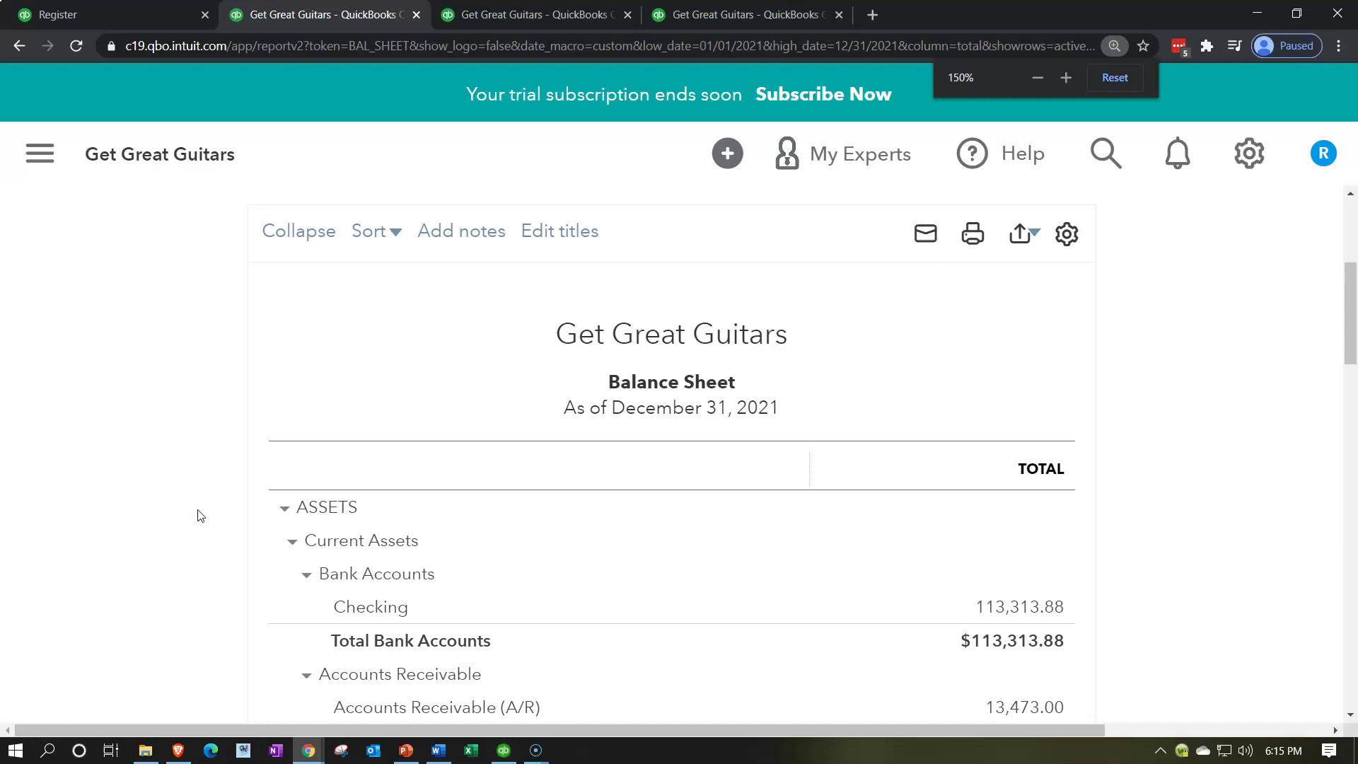
key("ctrl+minus")
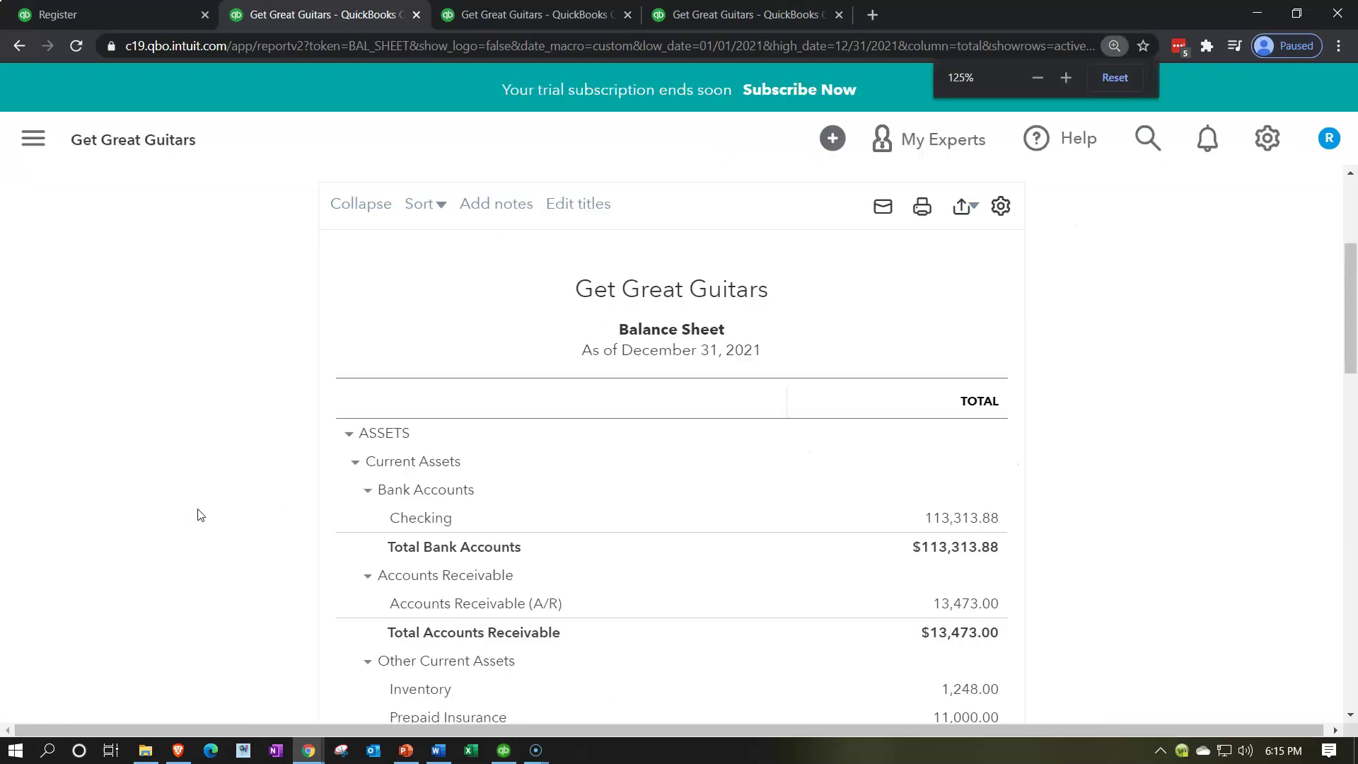
scroll(200, 514, "down", 4)
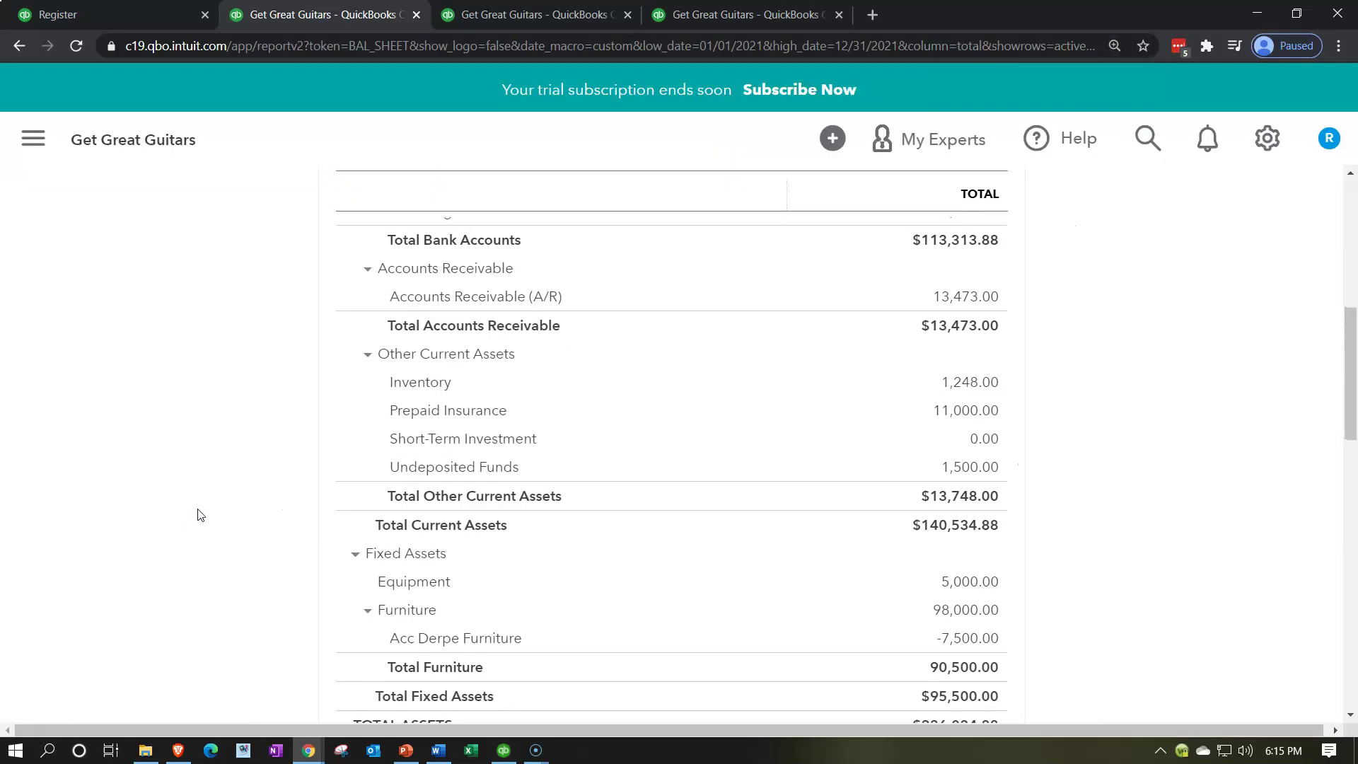
scroll(200, 514, "down", 2)
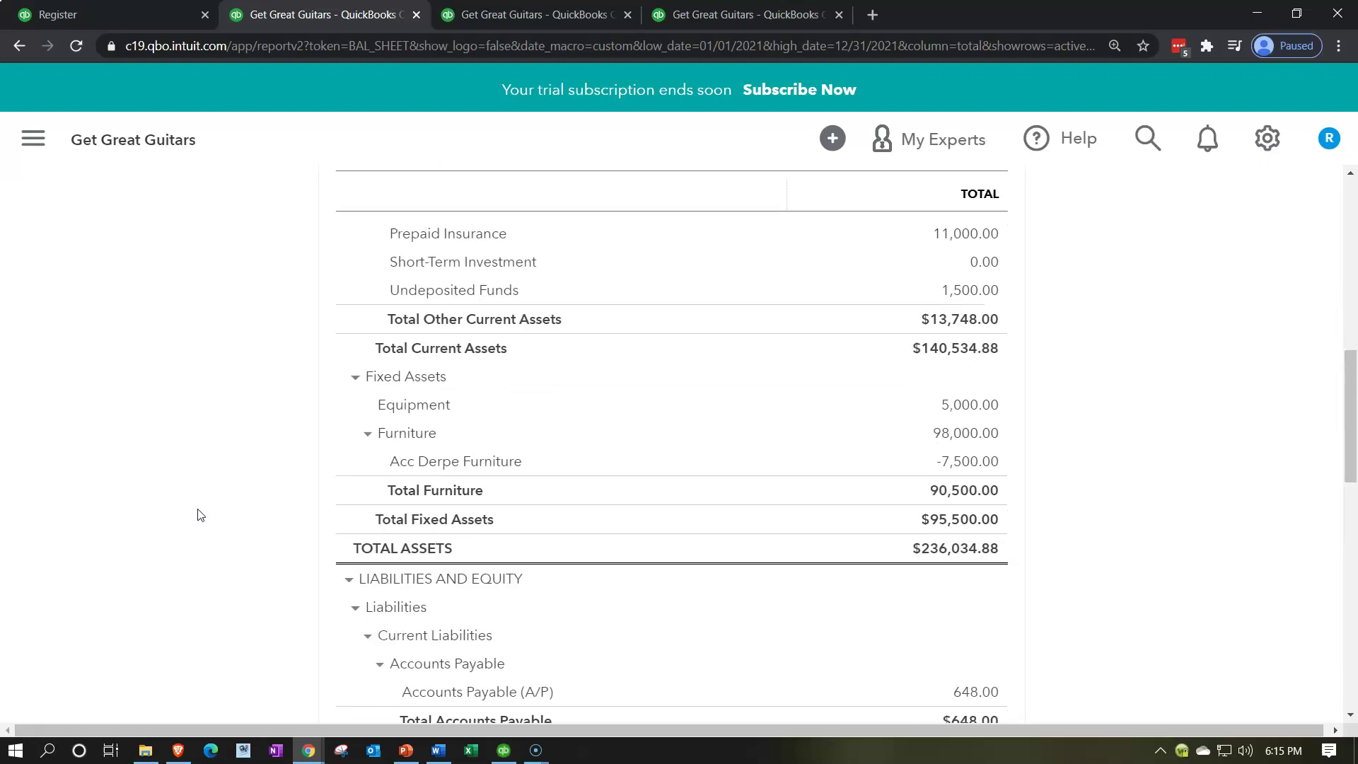
left_click(354, 378)
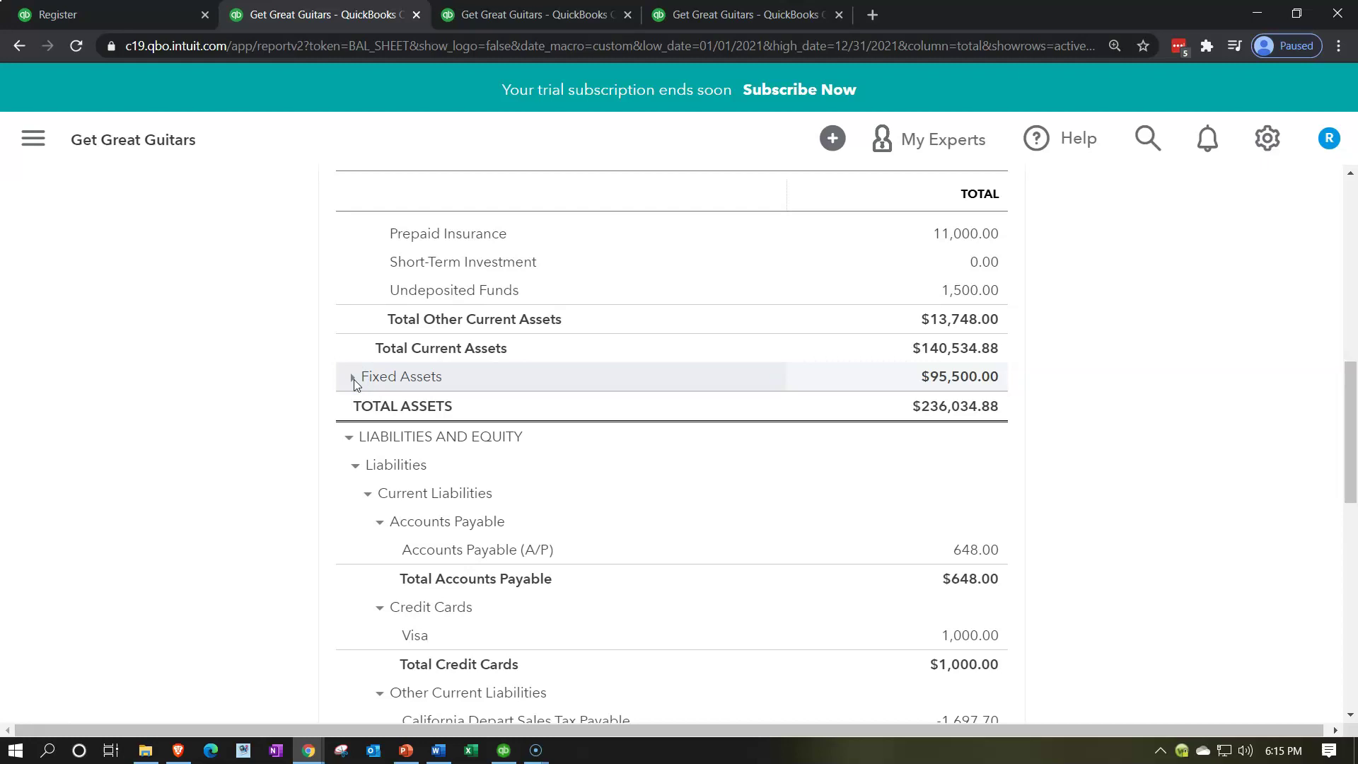
Step: Expand Fixed Assets on the Balance Sheet and drill through the Equipment balance to its 02/28/2021 journal entry
left_click(354, 379)
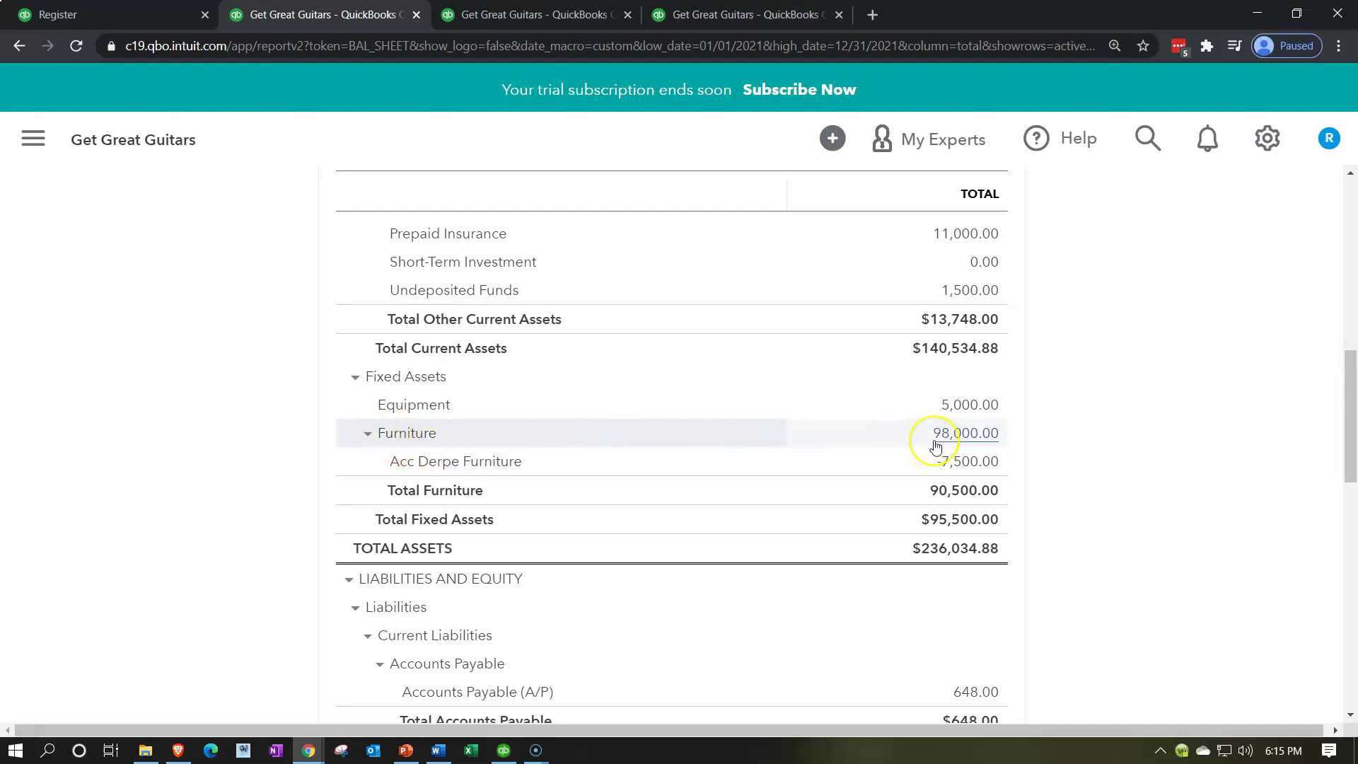
left_click(943, 464)
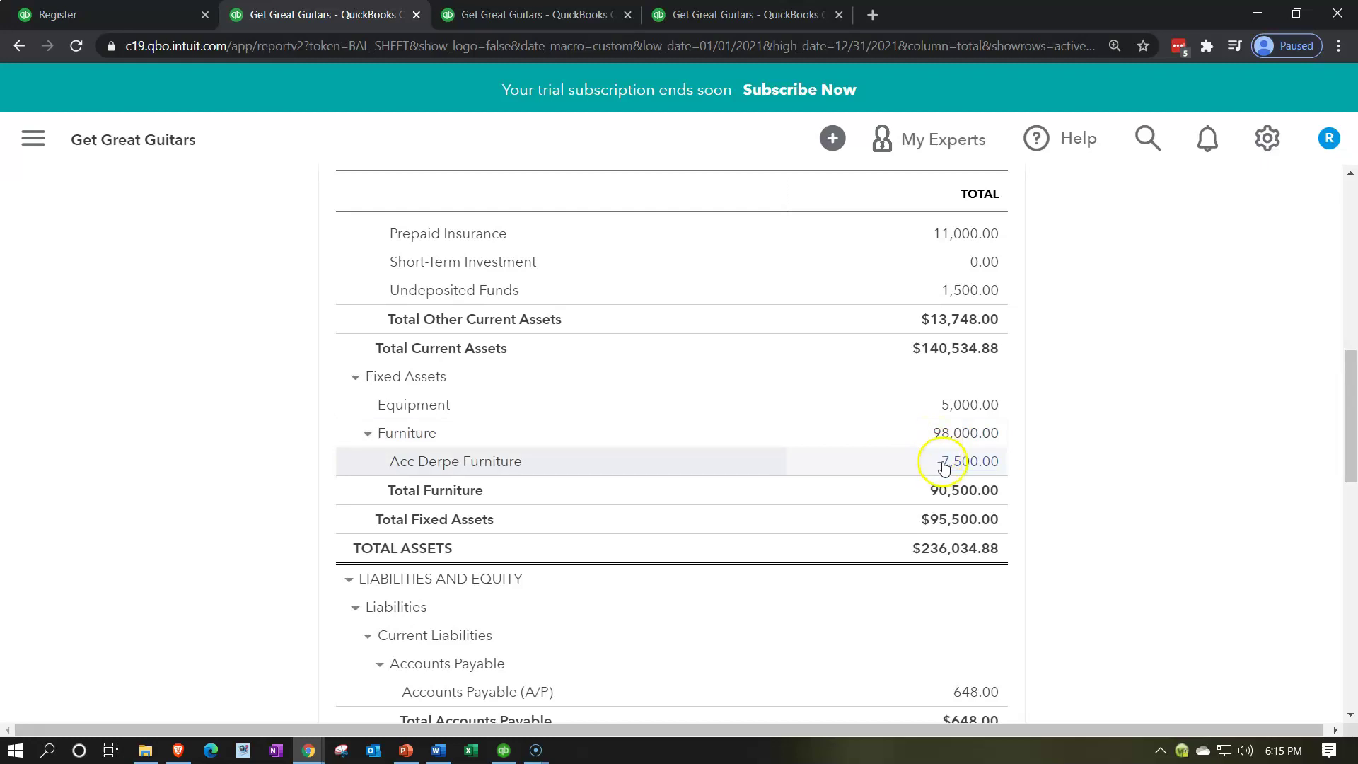
left_click(956, 406)
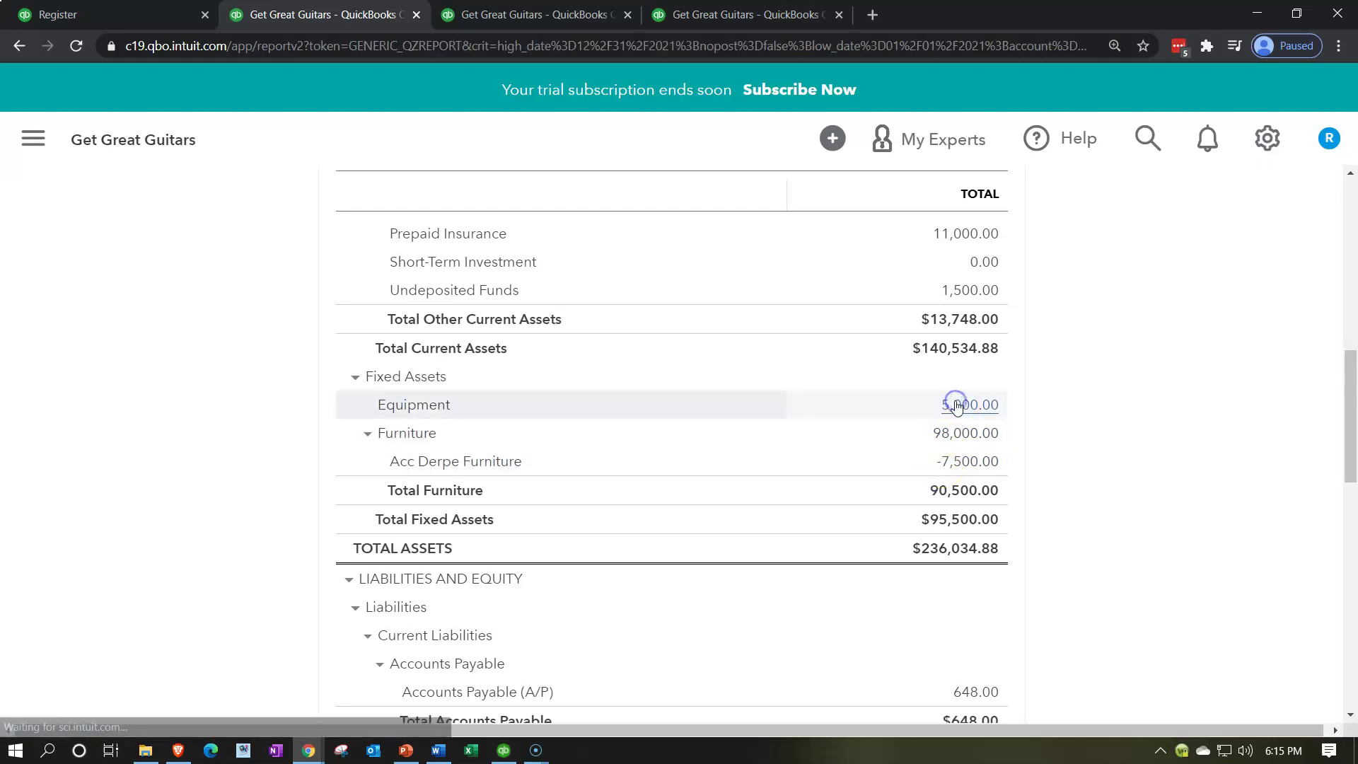
scroll(956, 406, "down", 2)
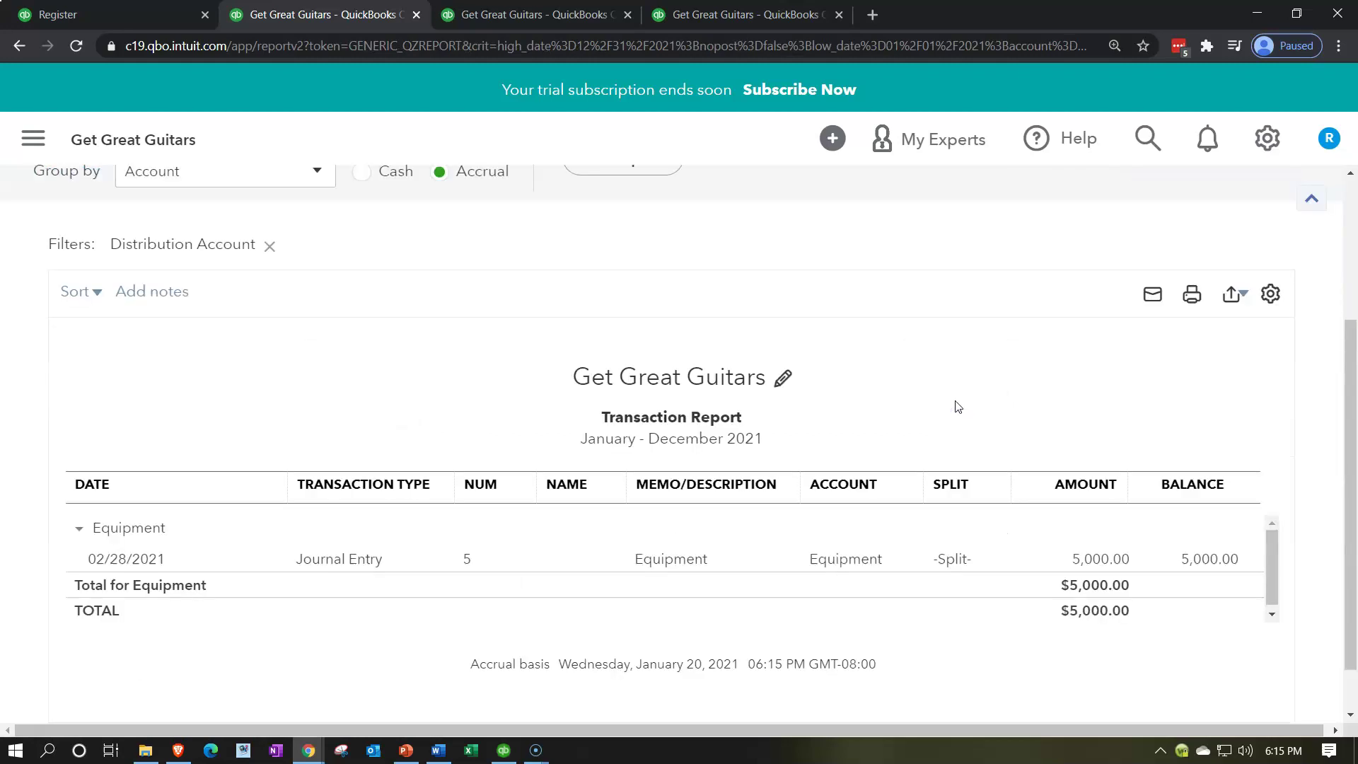
scroll(956, 406, "down", 1)
left_click(1087, 503)
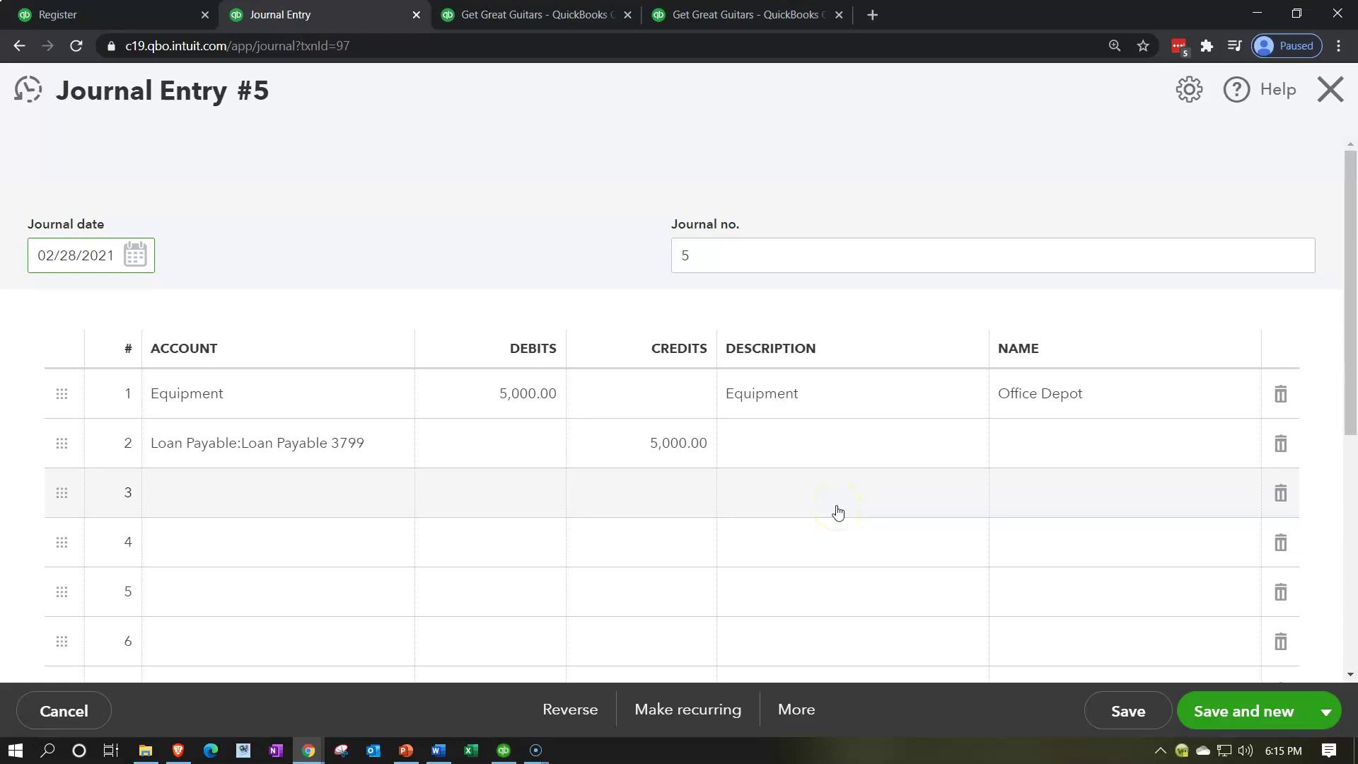
Step: Check the journal entry's Loan Payable 3799 line, close the entry, and return to the Balance Sheet summary
left_click(379, 444)
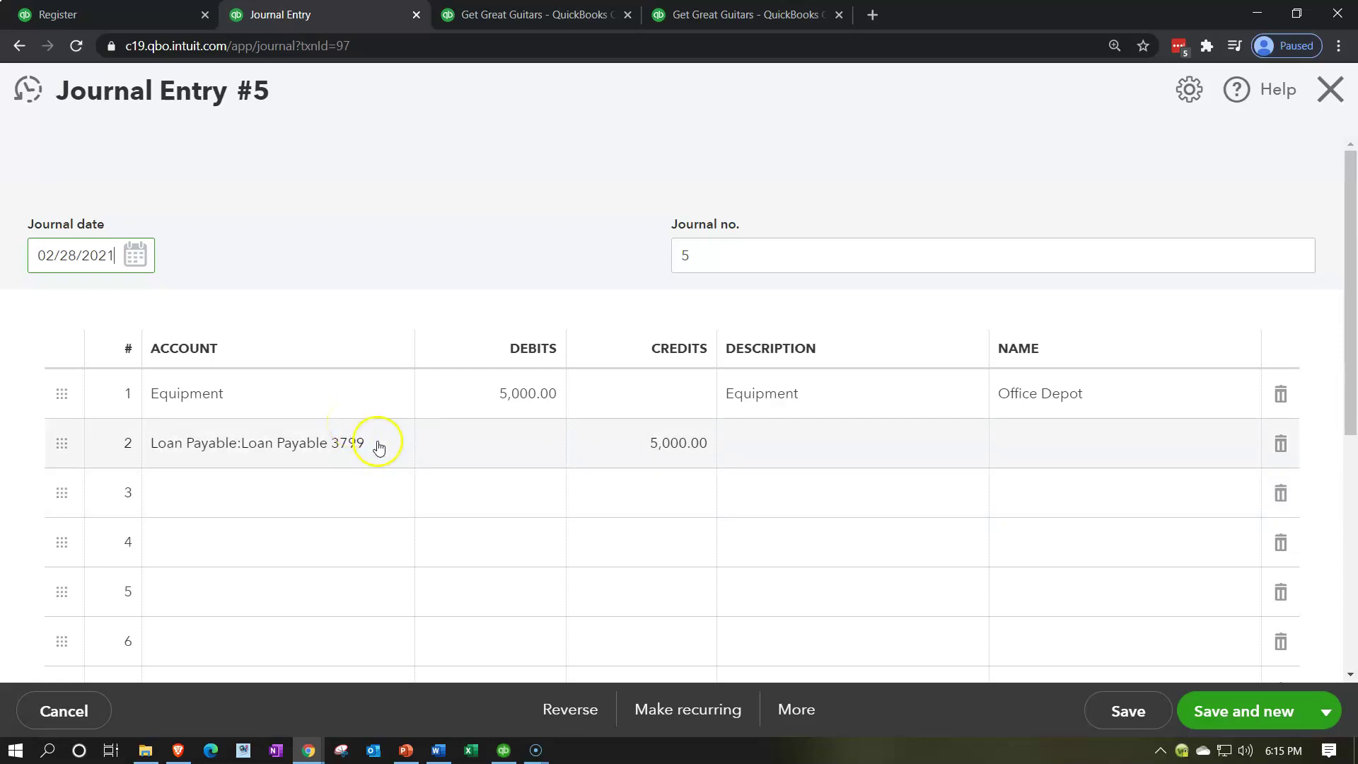
left_click(1329, 98)
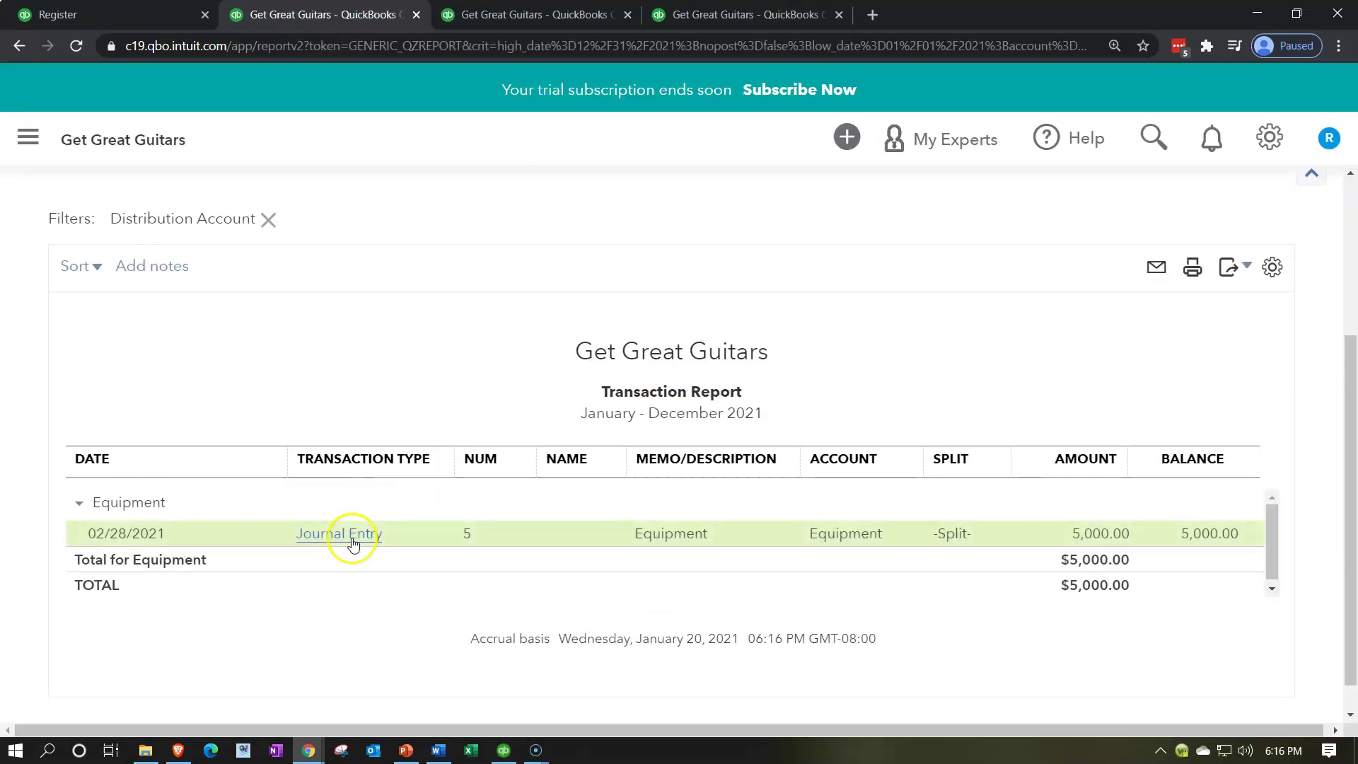
scroll(197, 555, "up", 4)
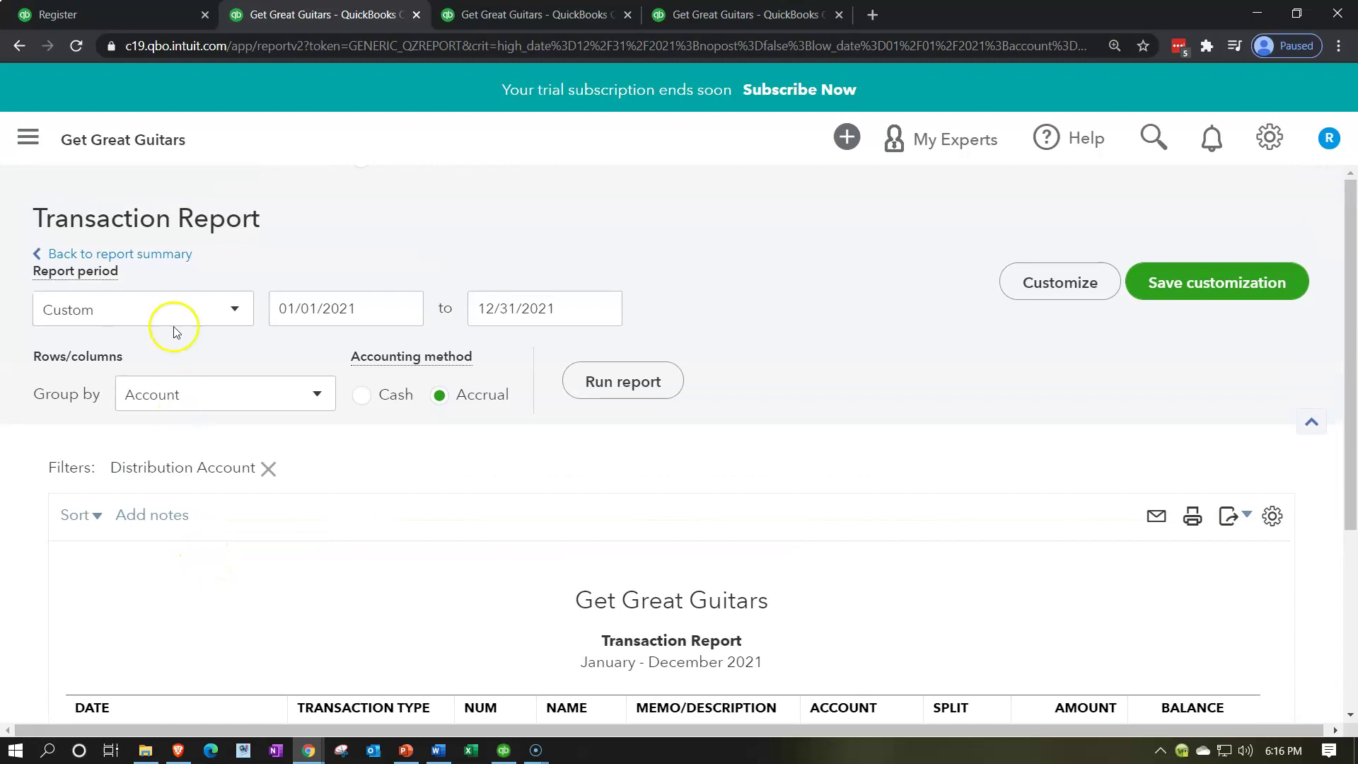
left_click(152, 253)
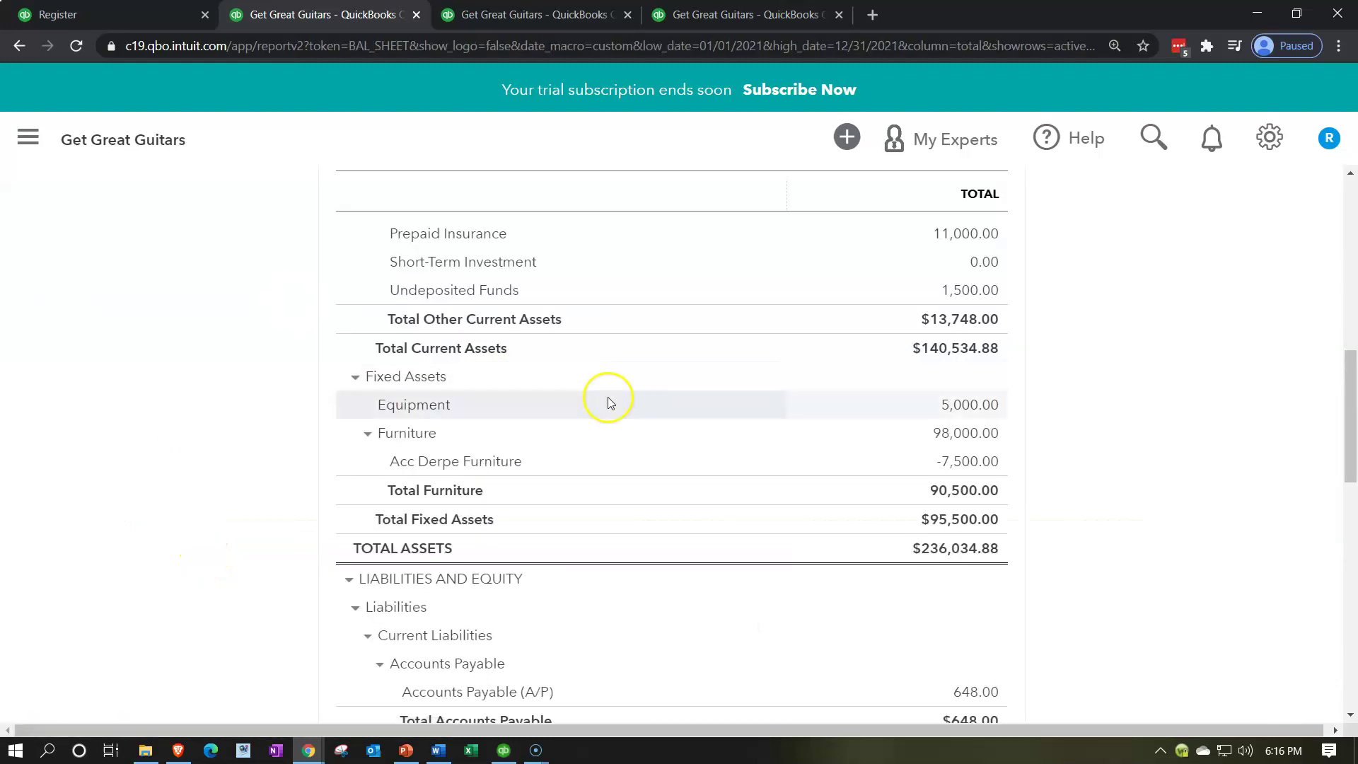
Step: Review the Loan Payable sub-accounts, collapsing and re-expanding the group, and compare them with the Equipment balance under Fixed Assets
scroll(608, 402, "down", 4)
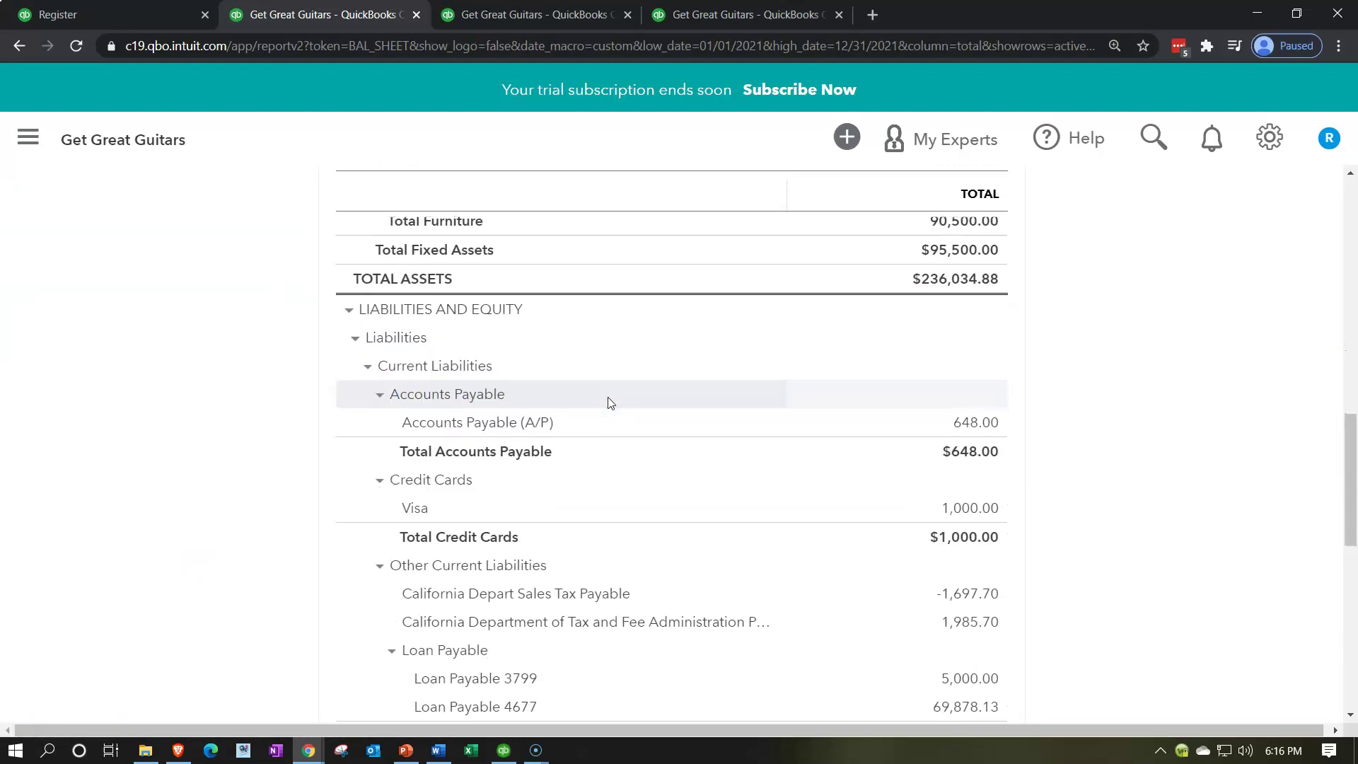
scroll(608, 402, "down", 4)
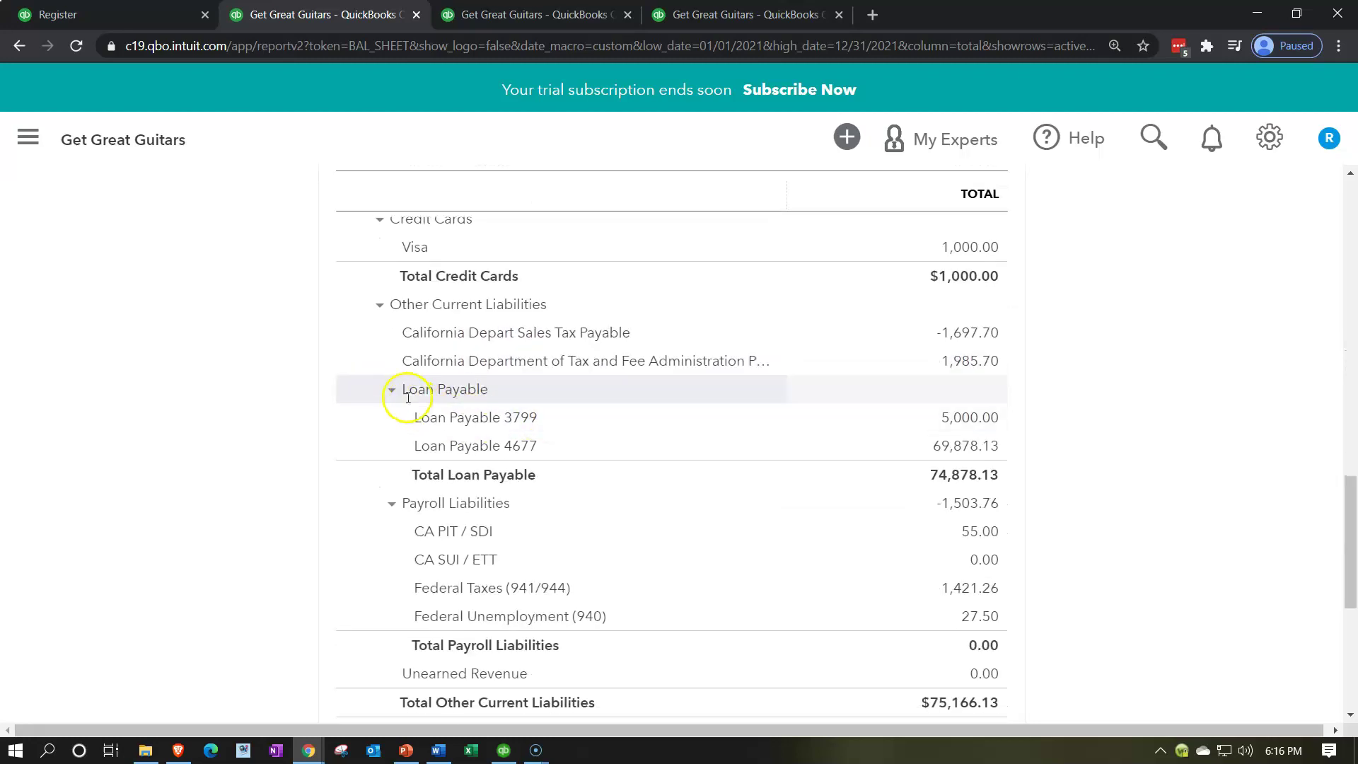
left_click(392, 391)
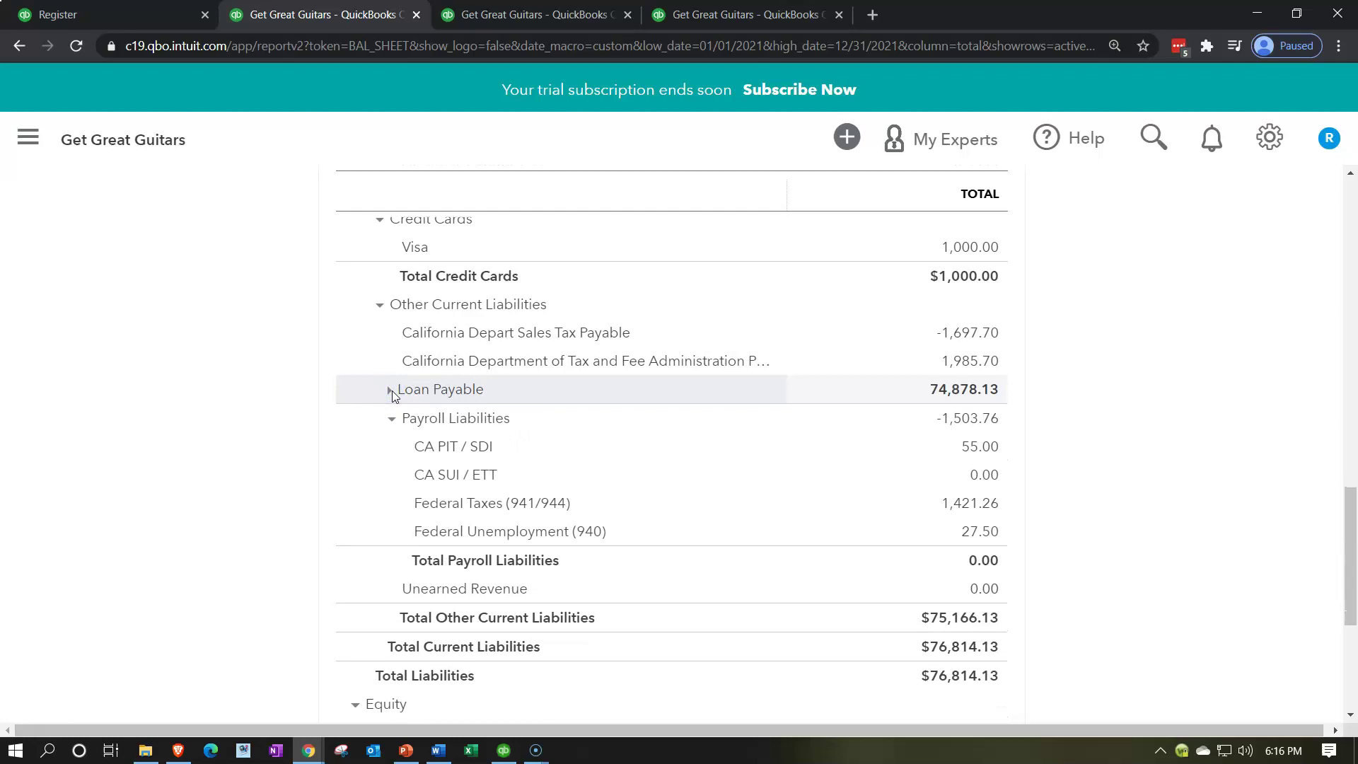
left_click(391, 390)
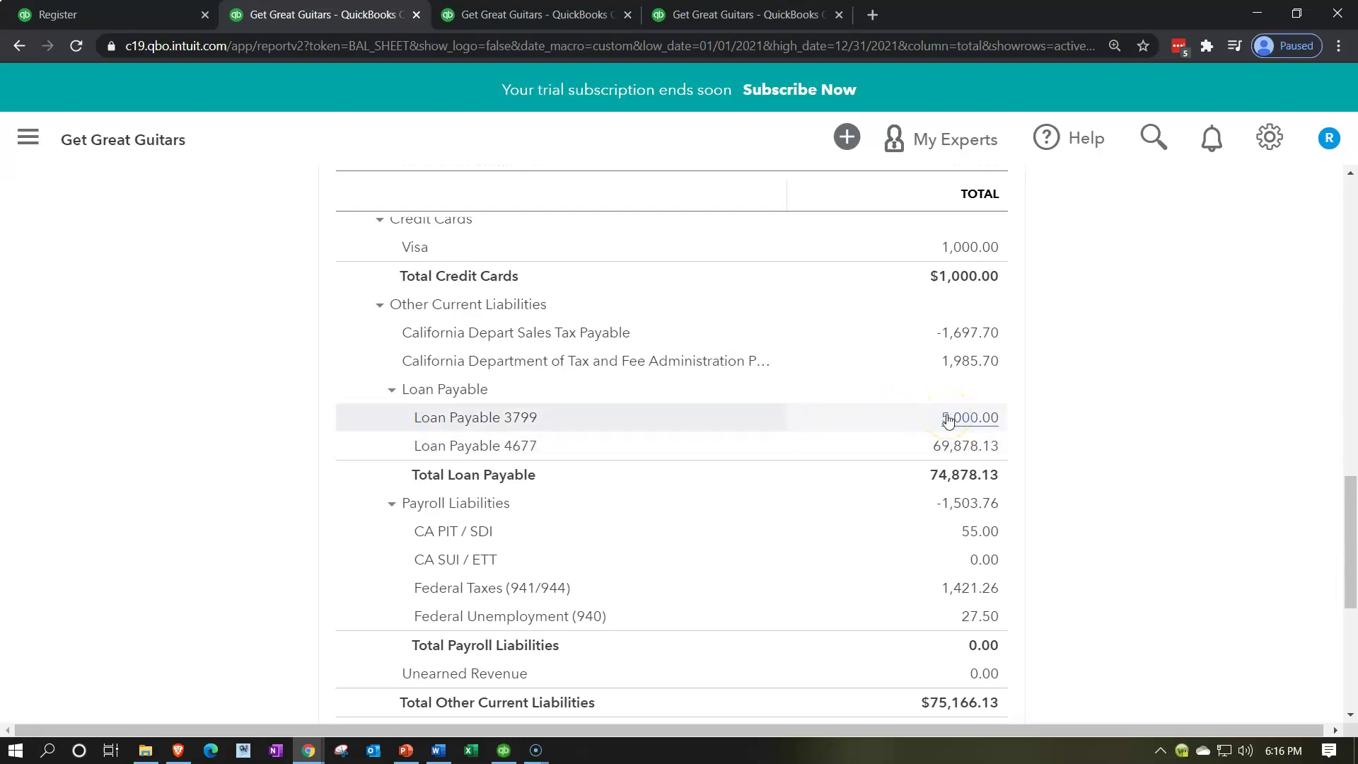
scroll(948, 424, "up", 8)
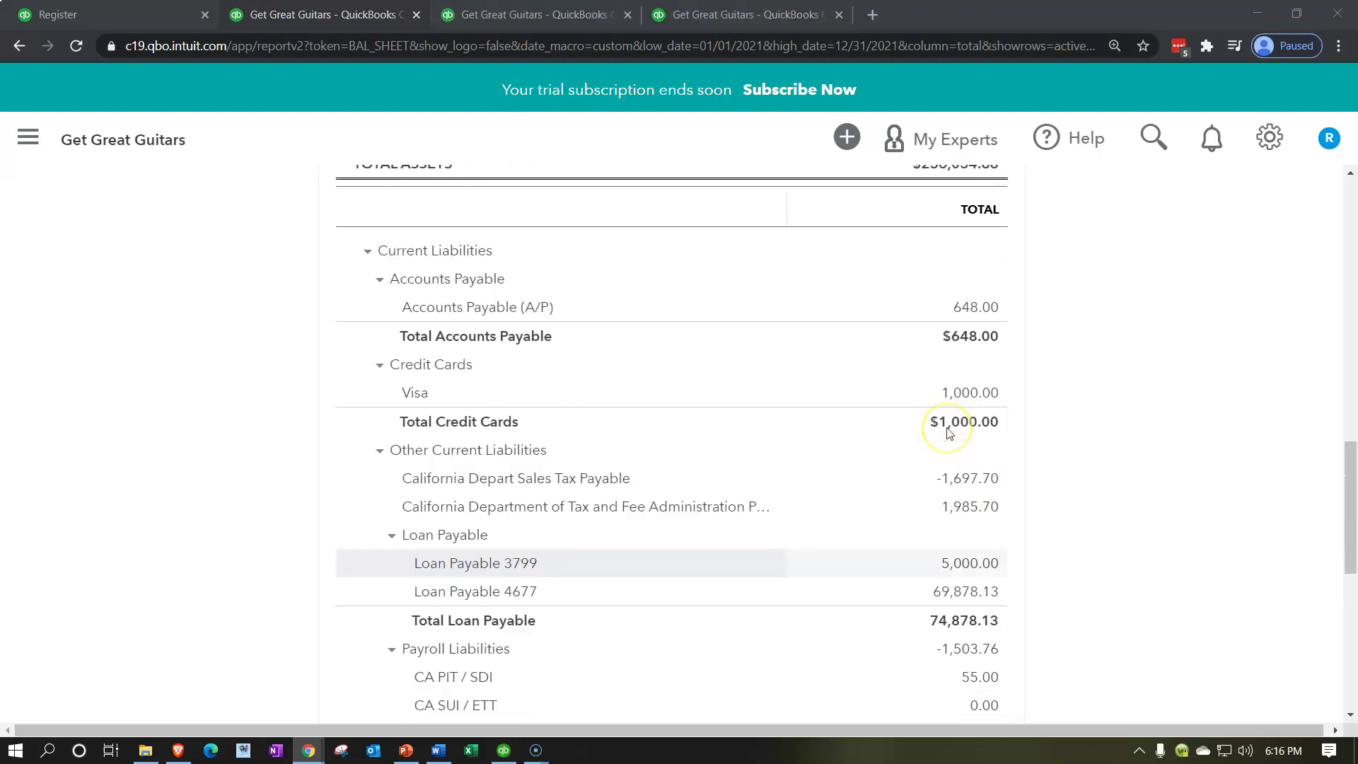
scroll(949, 431, "up", 3)
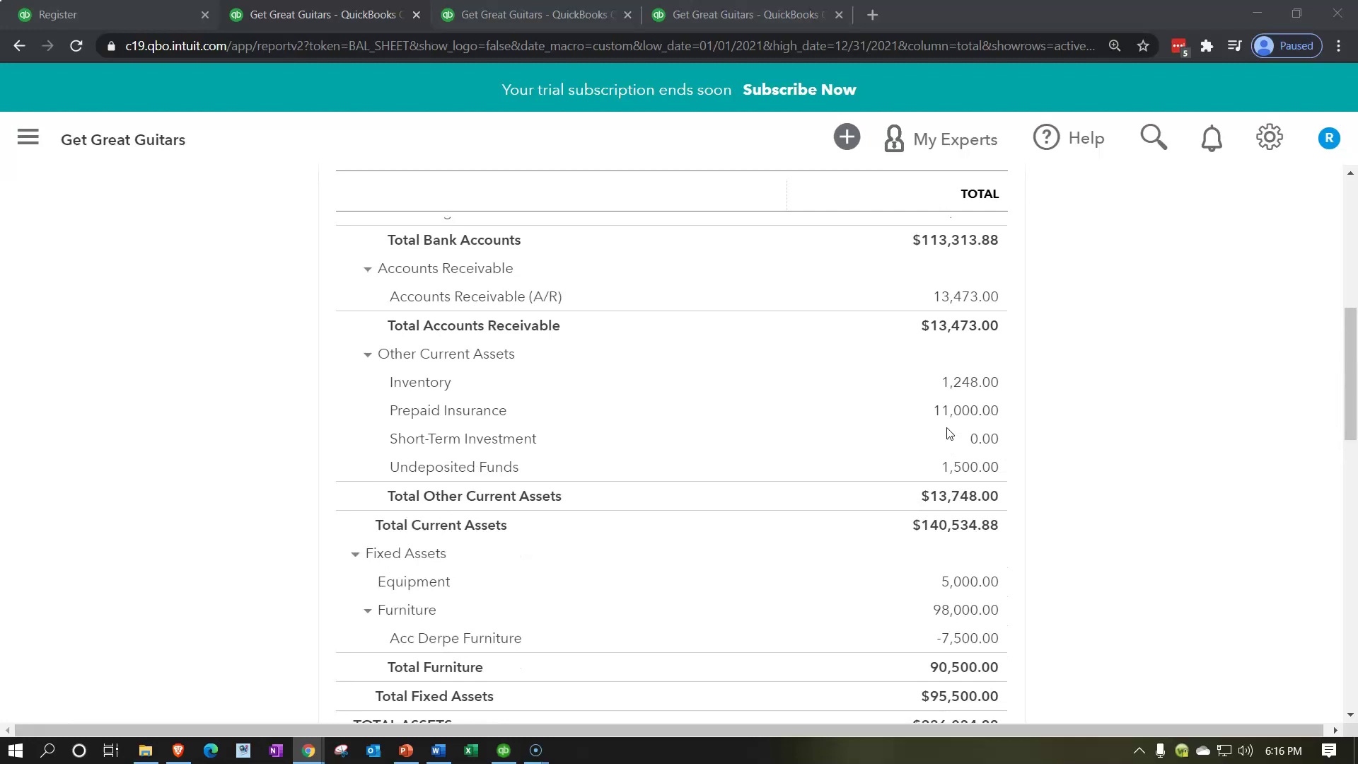
scroll(975, 549, "down", 1)
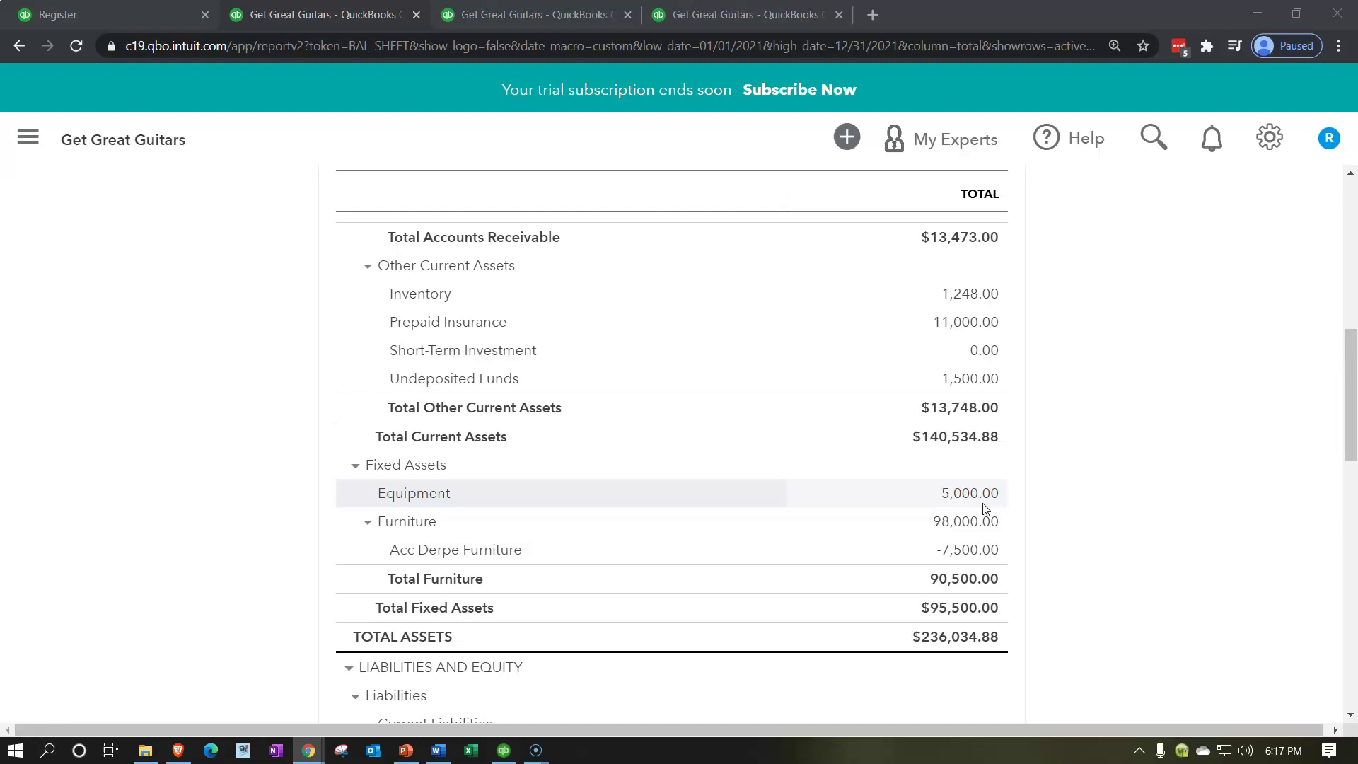
Step: Rerun the Profit and Loss report for 01/01/2021 to 12/31/2021 and review its income and expenses
left_click(559, 14)
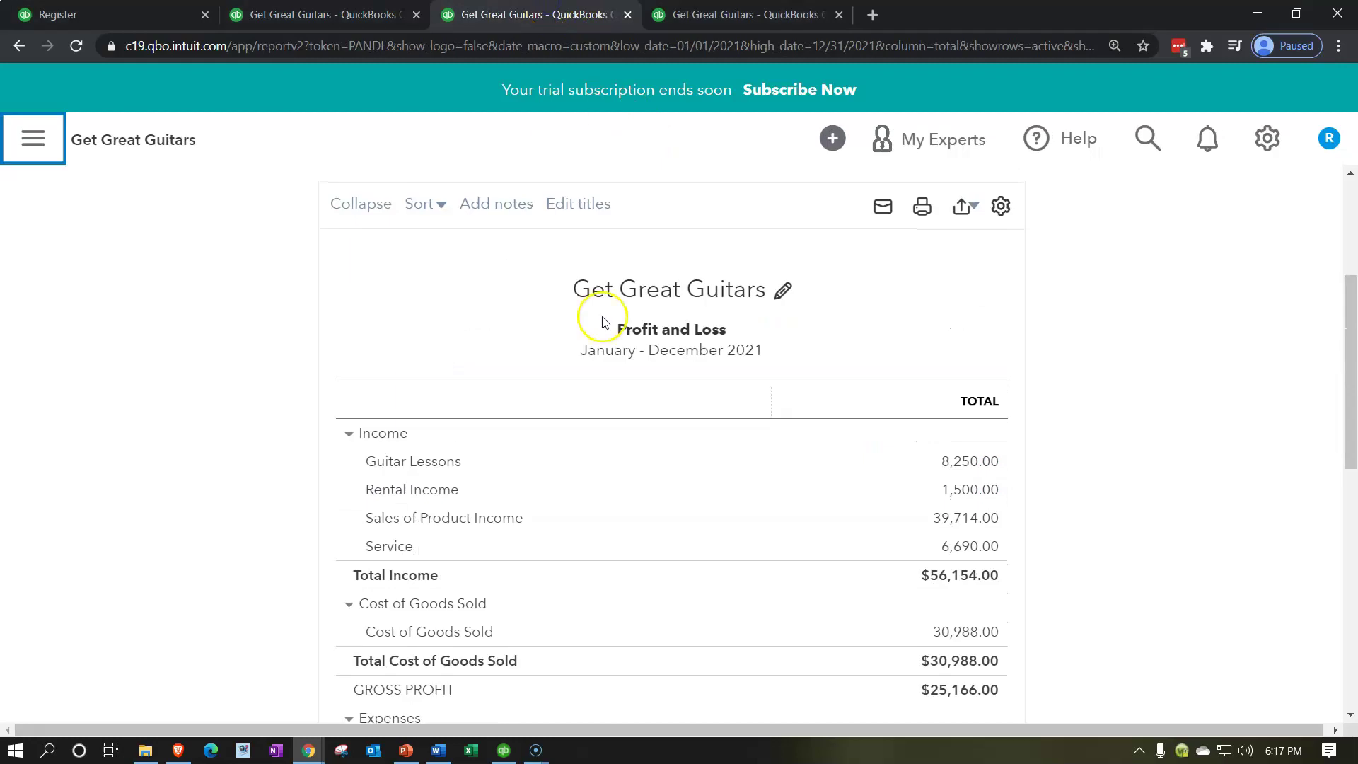
scroll(601, 322, "up", 3)
left_click(988, 282)
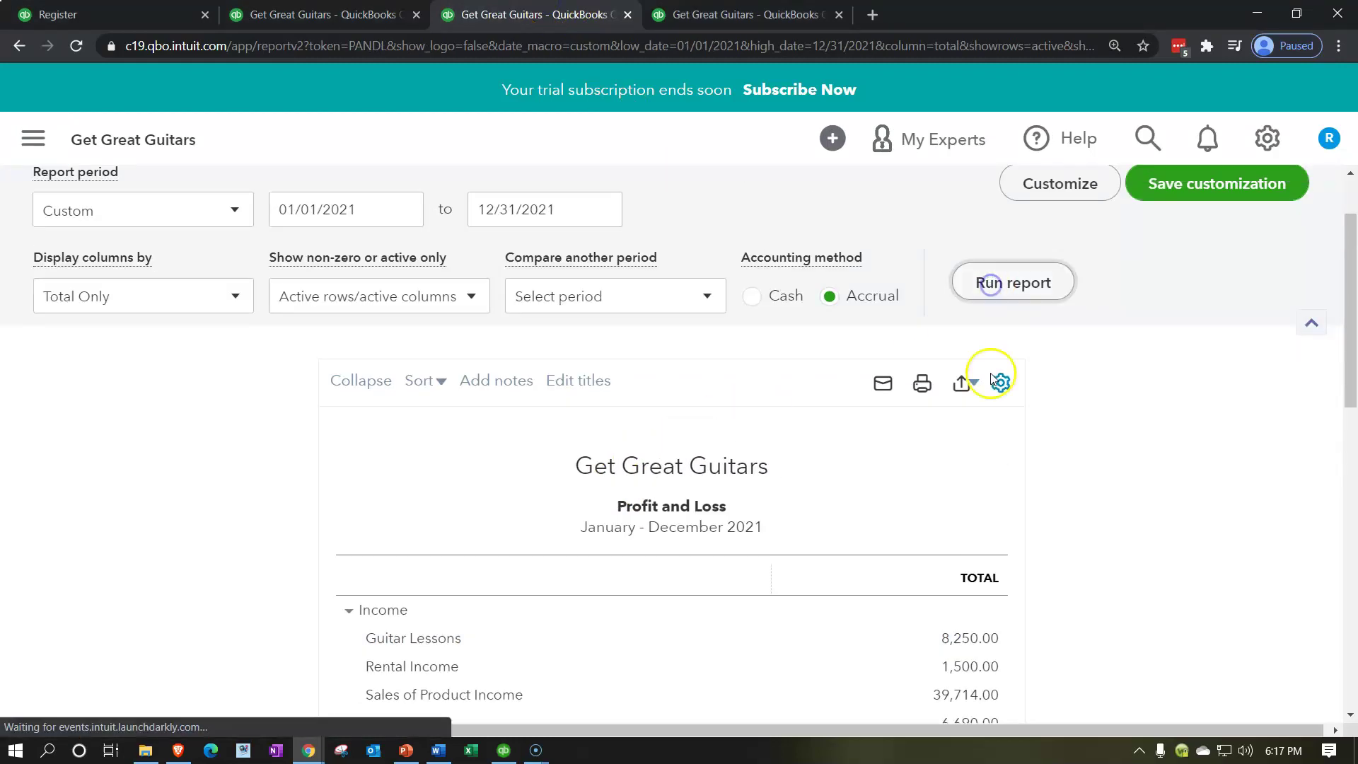
scroll(1024, 455, "down", 5)
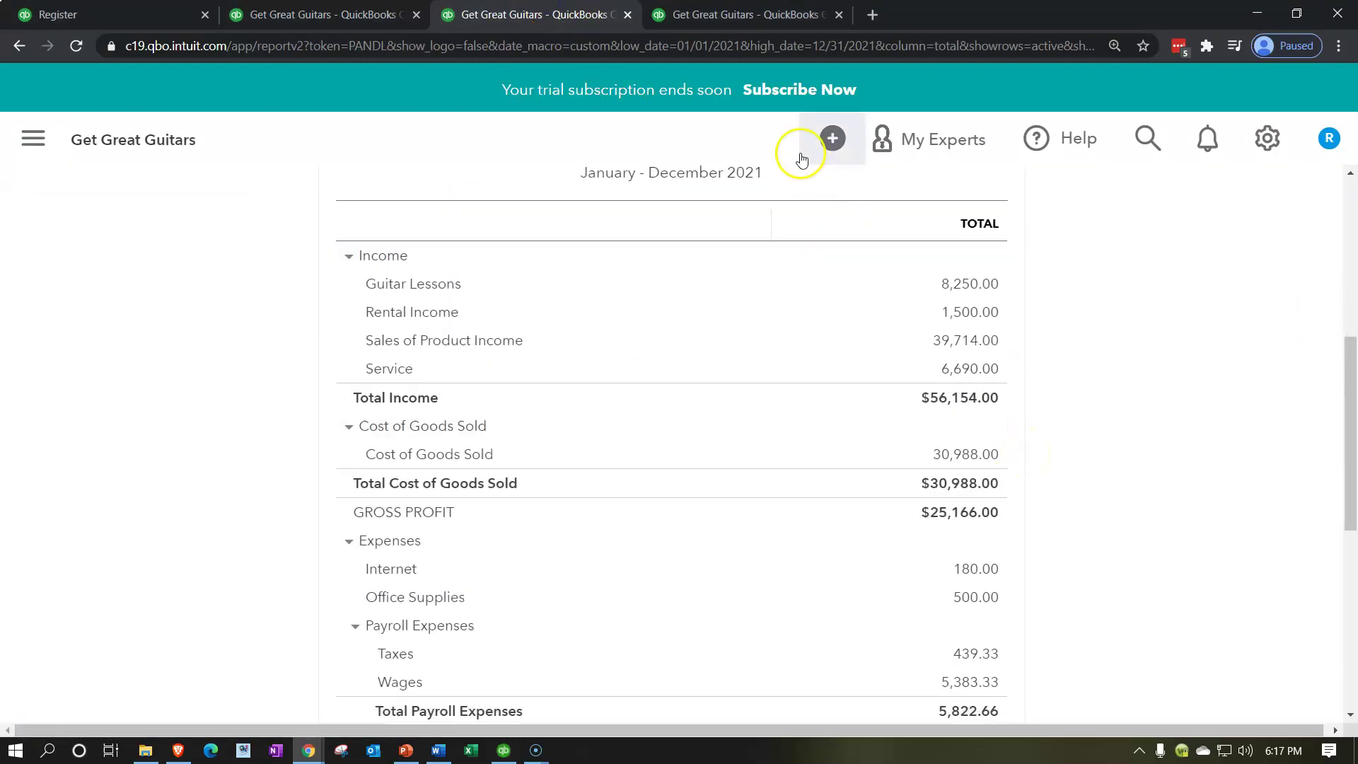
Step: Rerun the Trial Balance report for 01/01/2021 to 12/31/2021 and review all account balances through the totals
left_click(713, 14)
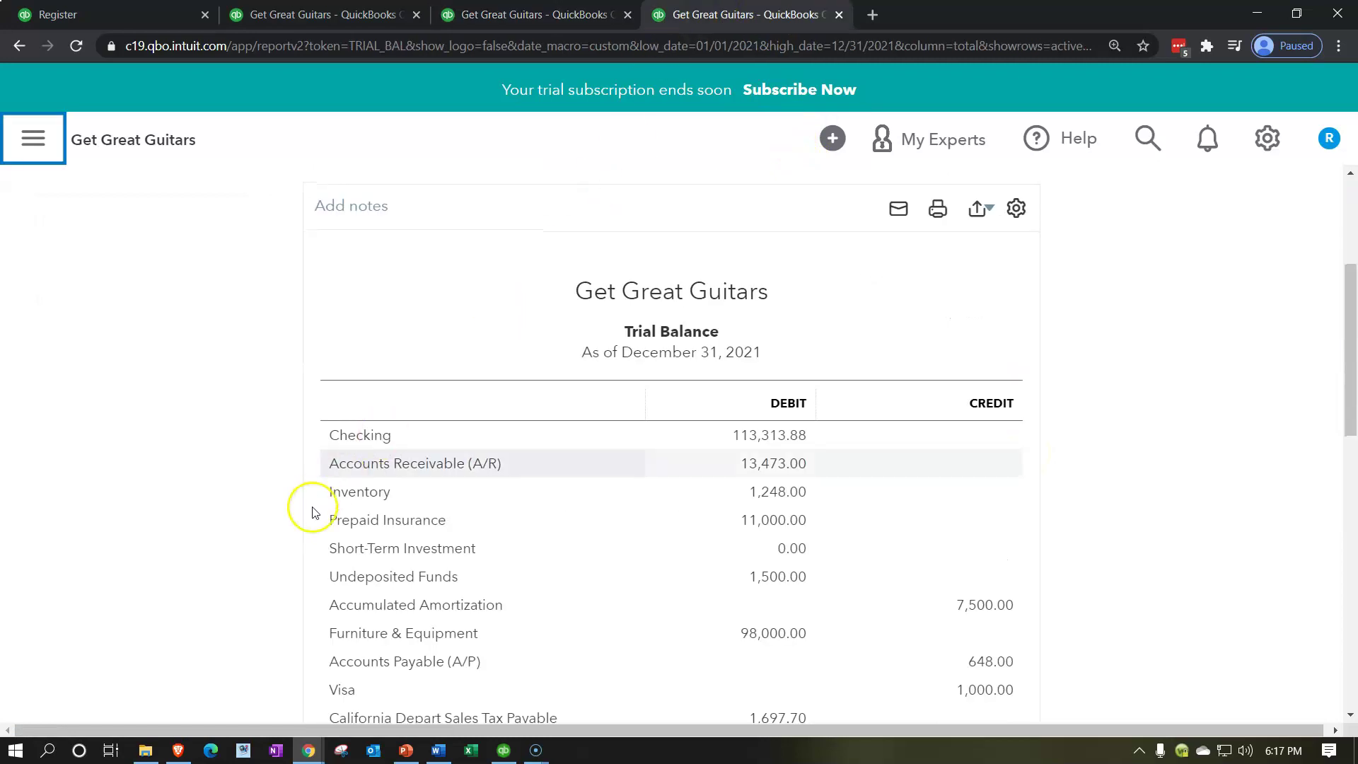
scroll(312, 509, "up", 3)
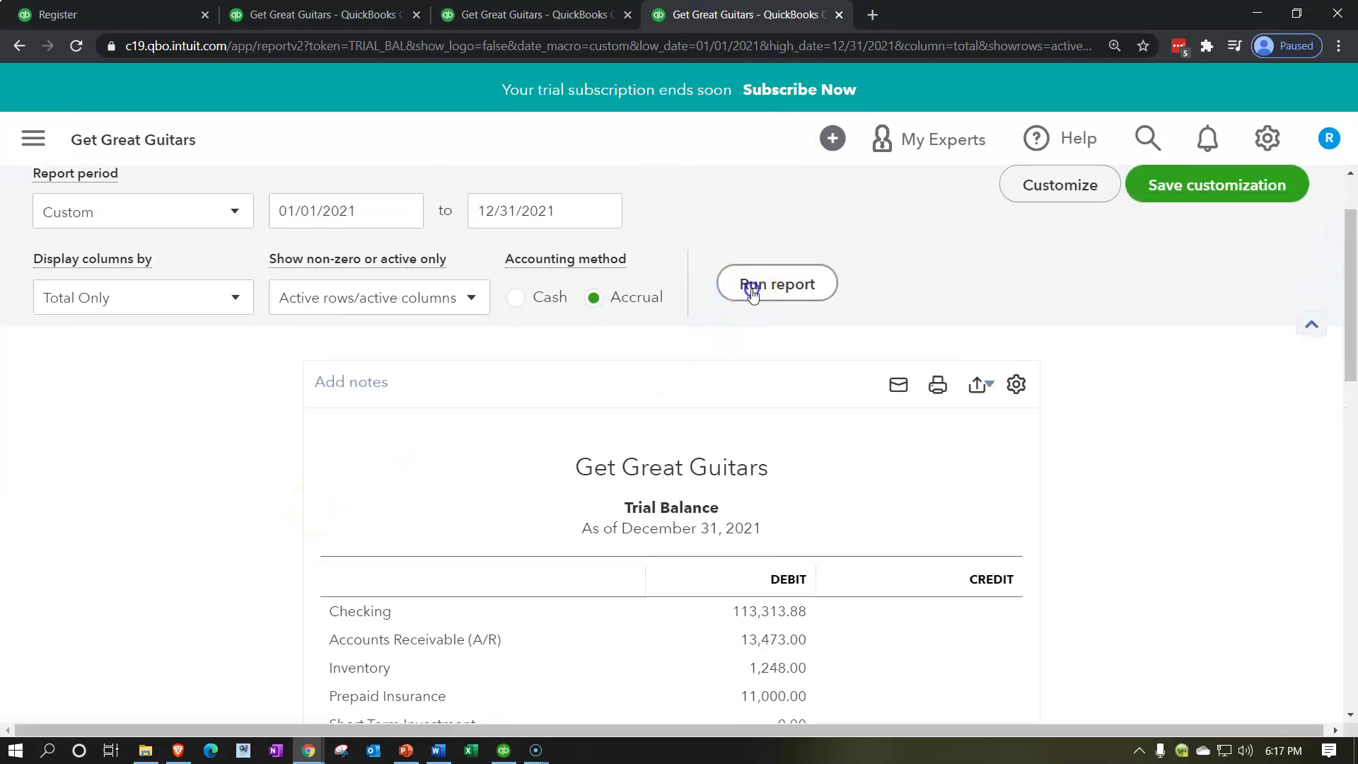
left_click(745, 302)
scroll(123, 562, "down", 5)
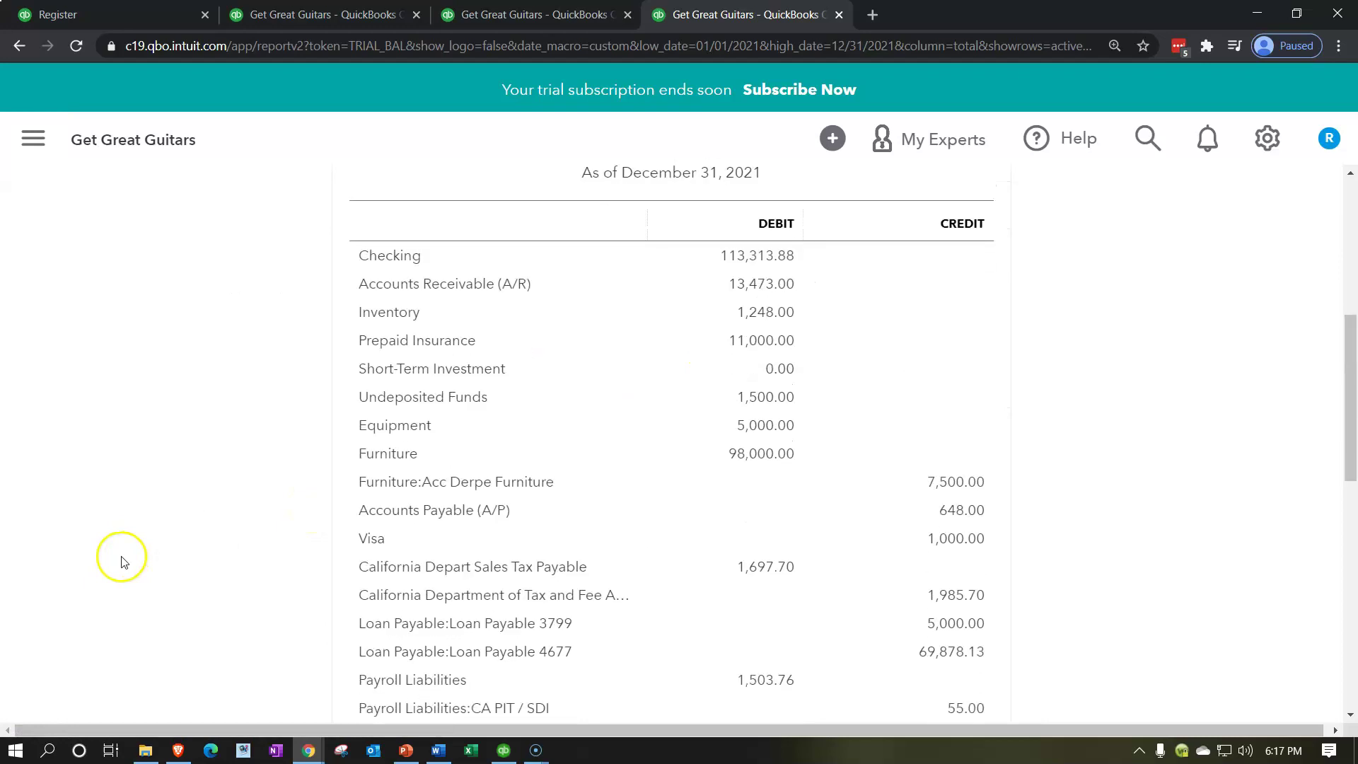
scroll(123, 562, "down", 5)
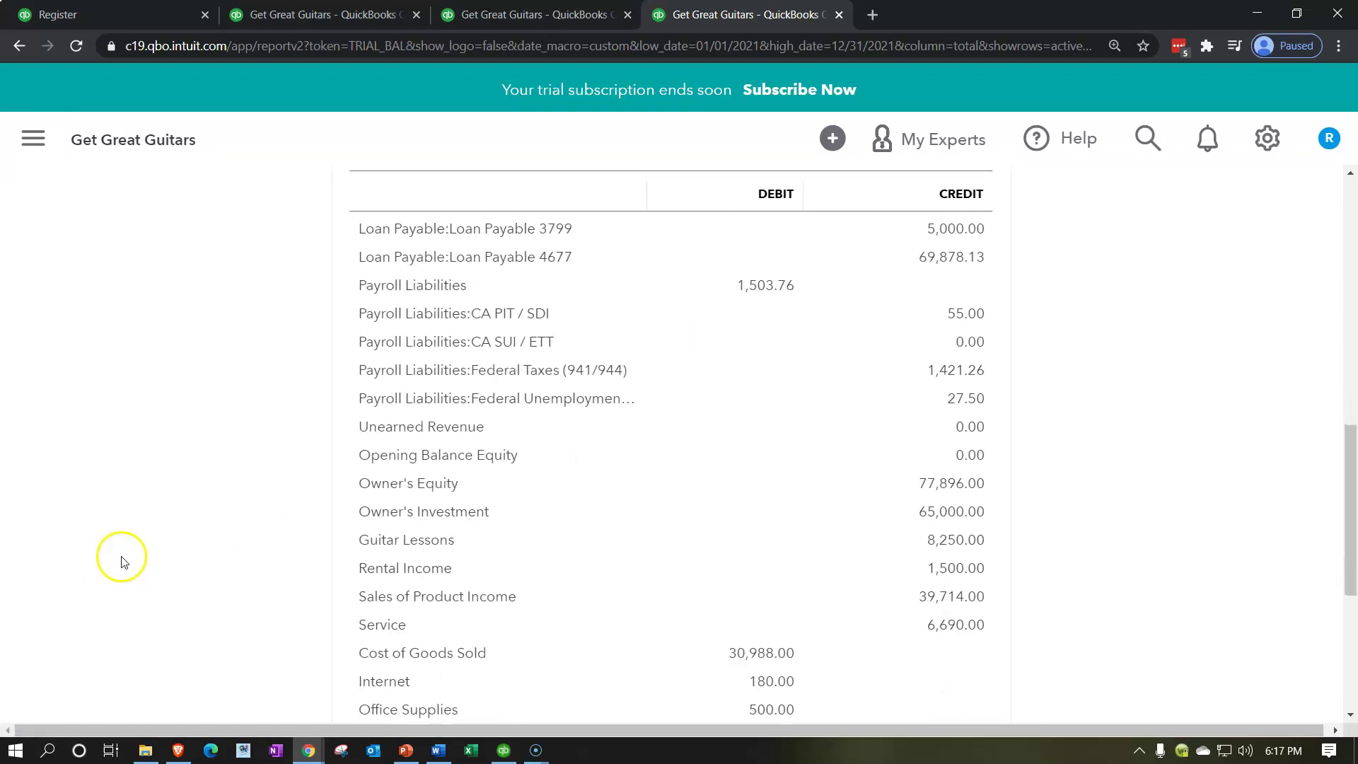
scroll(123, 562, "down", 1)
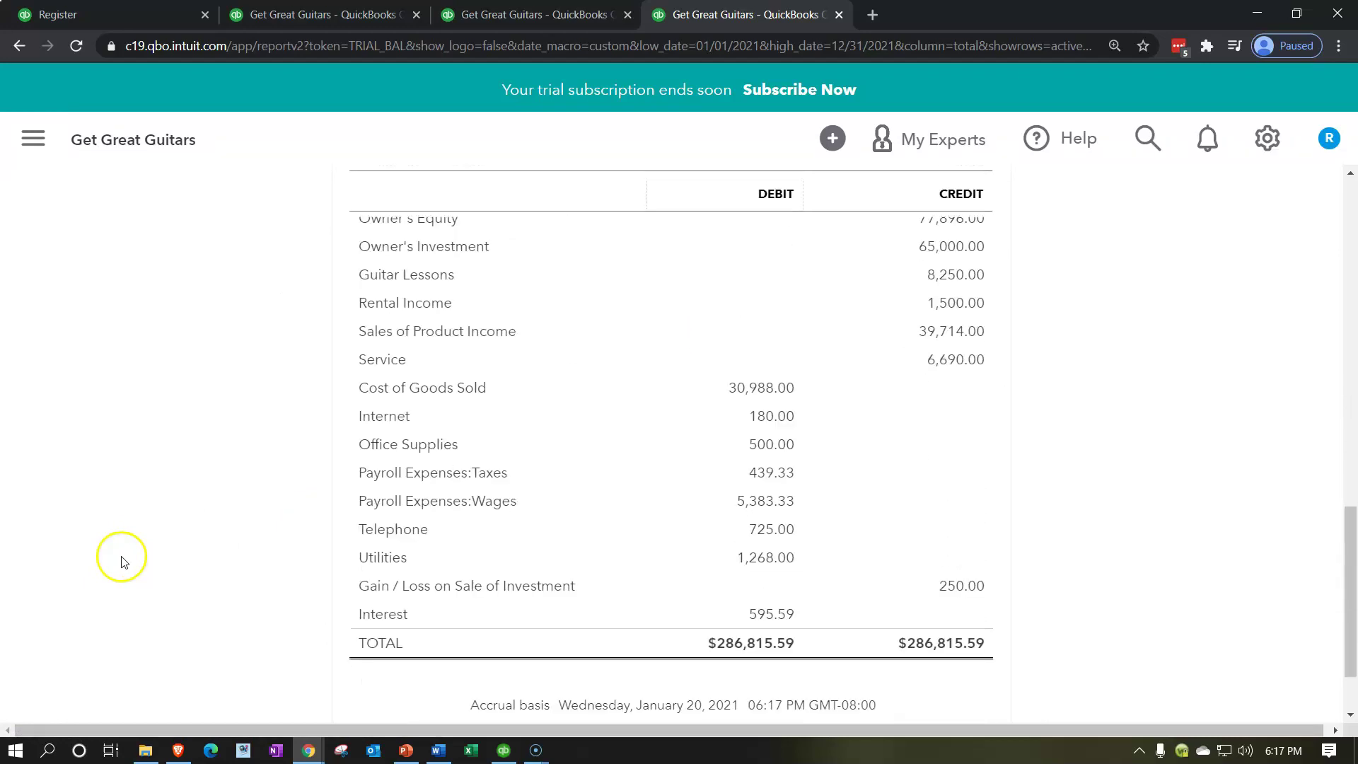